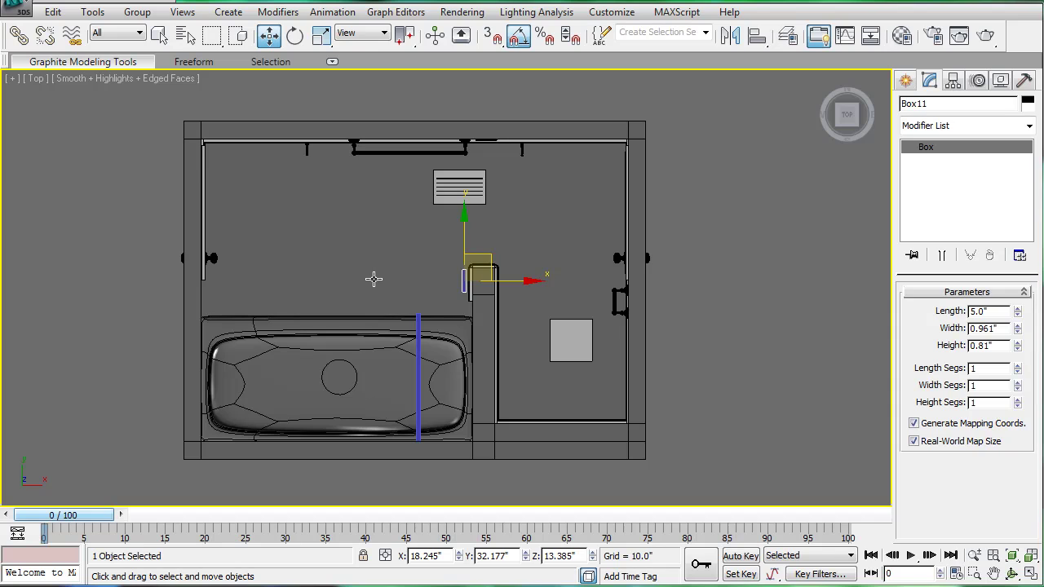
Examine the bathroom layout around the bathtub in the top view and in the shaded perspective view
{"action": "scroll", "coordinate": [380, 275], "scroll_direction": "up", "scroll_amount": 3}
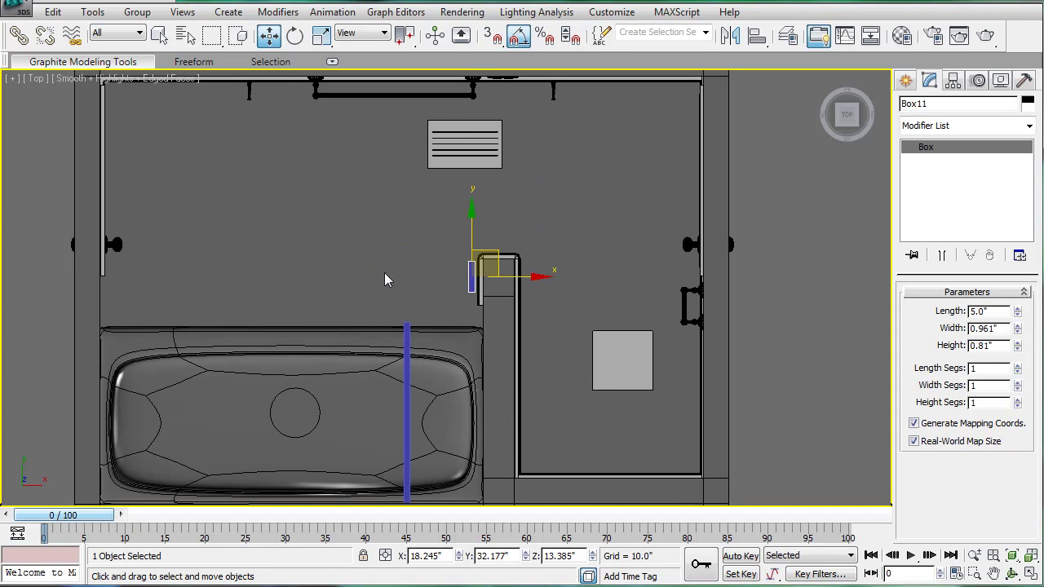
{"action": "middle_click_drag", "start_coordinate": [386, 277], "coordinate": [434, 246]}
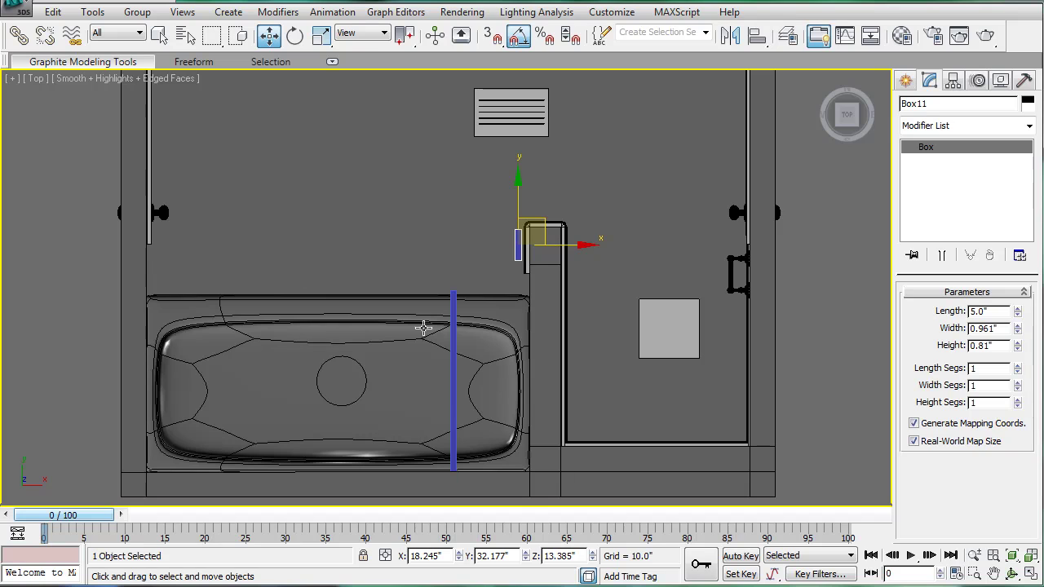
{"action": "middle_click_drag", "start_coordinate": [504, 355], "coordinate": [494, 282]}
{"action": "key", "text": "p"}
{"action": "scroll", "coordinate": [494, 283], "scroll_direction": "down", "scroll_amount": 3}
{"action": "middle_click_drag", "start_coordinate": [482, 333], "coordinate": [486, 303], "text": "alt"}
{"action": "key", "text": "shift+z"}
{"action": "key", "text": "shift+z"}
{"action": "key", "text": "shift+z"}
{"action": "key", "text": "shift+z"}
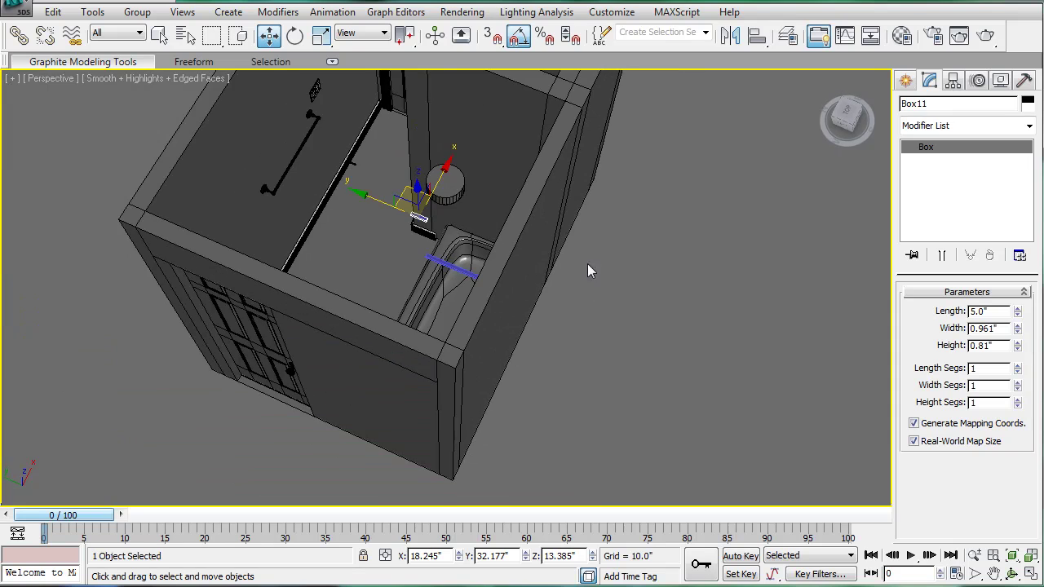
{"action": "middle_click_drag", "start_coordinate": [572, 249], "coordinate": [535, 298]}
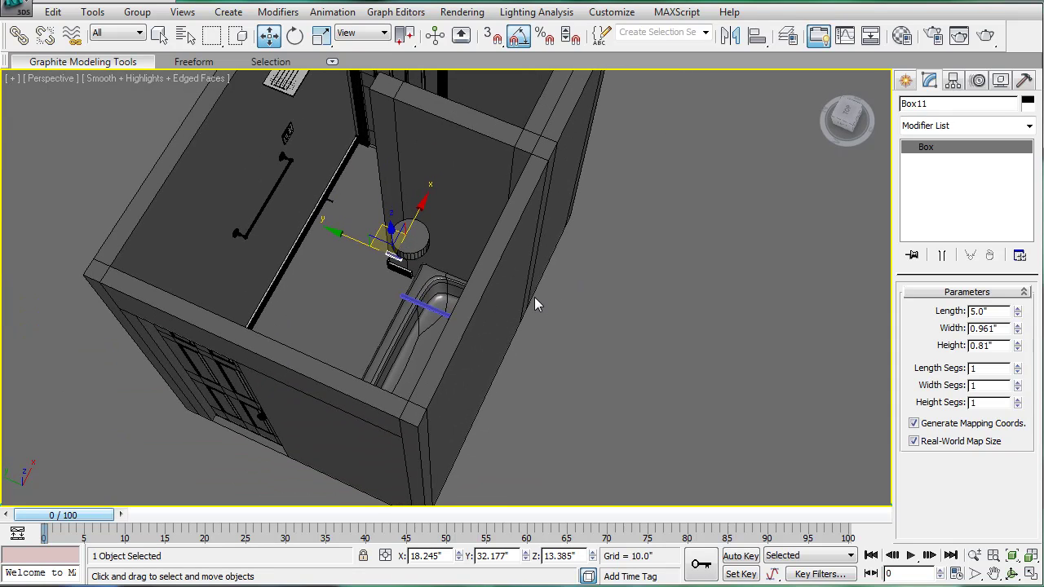
{"action": "key", "text": "shift+z"}
{"action": "key", "text": "shift+z"}
{"action": "key", "text": "shift+z"}
{"action": "key", "text": "shift+z"}
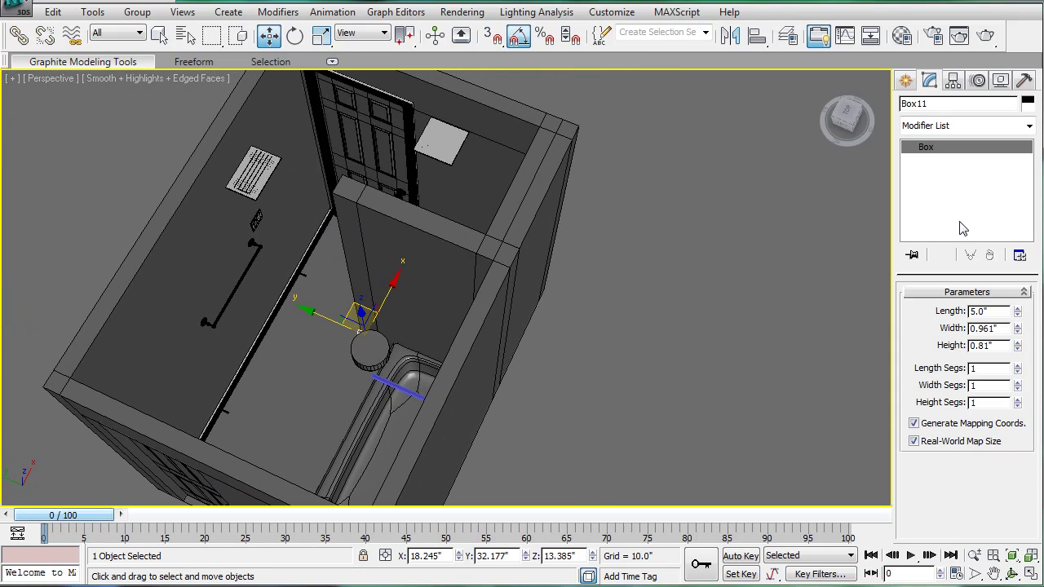
Delete the five outer polygons of the room mesh along the long wall behind the bathtub
{"action": "left_click", "coordinate": [530, 225]}
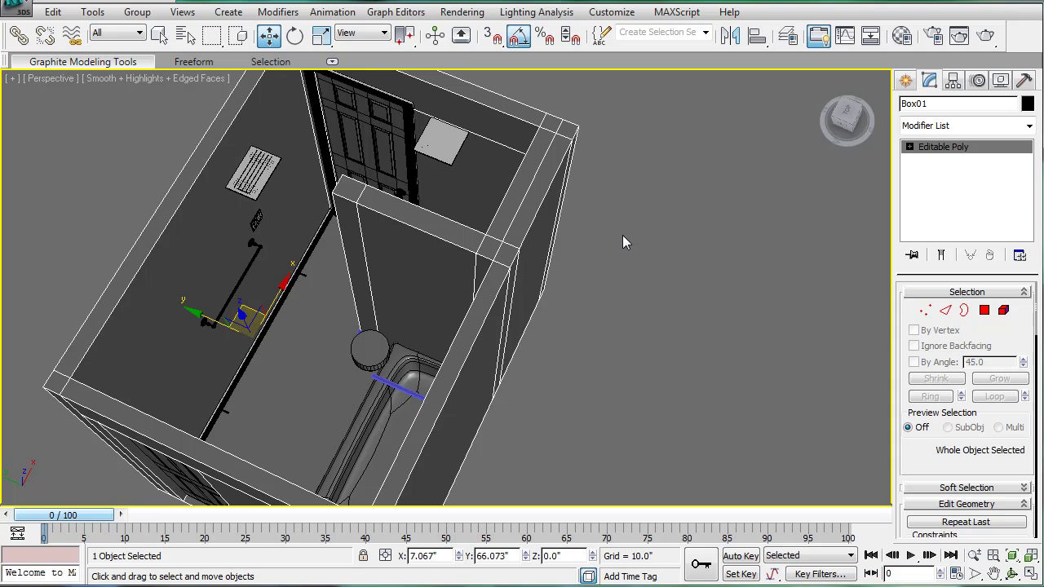
{"action": "left_click", "coordinate": [984, 316]}
{"action": "left_click", "coordinate": [534, 235]}
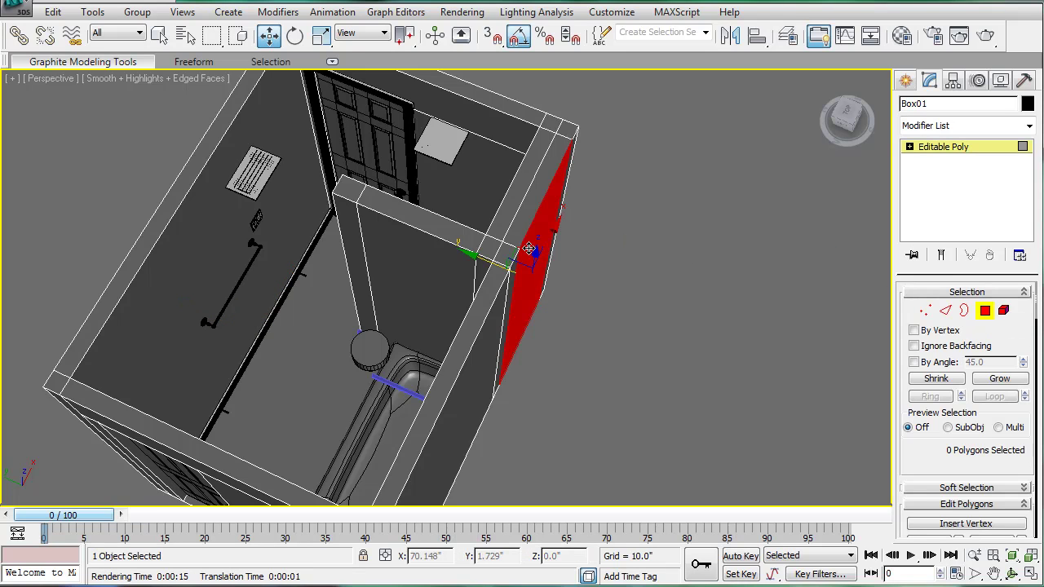
{"action": "middle_click_drag", "start_coordinate": [615, 265], "coordinate": [523, 218], "text": "alt"}
{"action": "left_click", "coordinate": [537, 187], "text": "ctrl"}
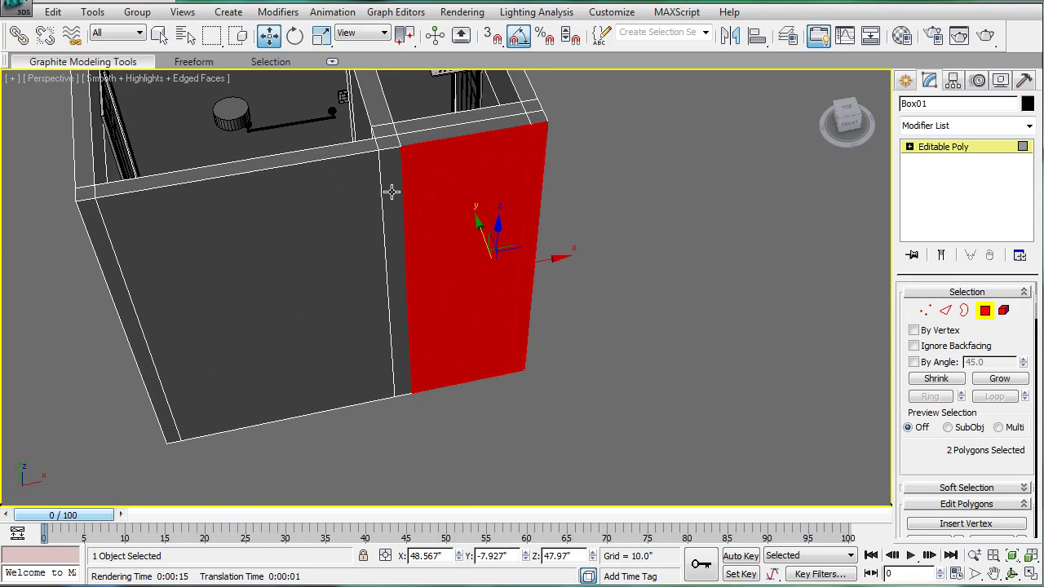
{"action": "left_click", "coordinate": [391, 192], "text": "ctrl"}
{"action": "left_click", "coordinate": [295, 199], "text": "ctrl"}
{"action": "left_click", "coordinate": [94, 233], "text": "ctrl"}
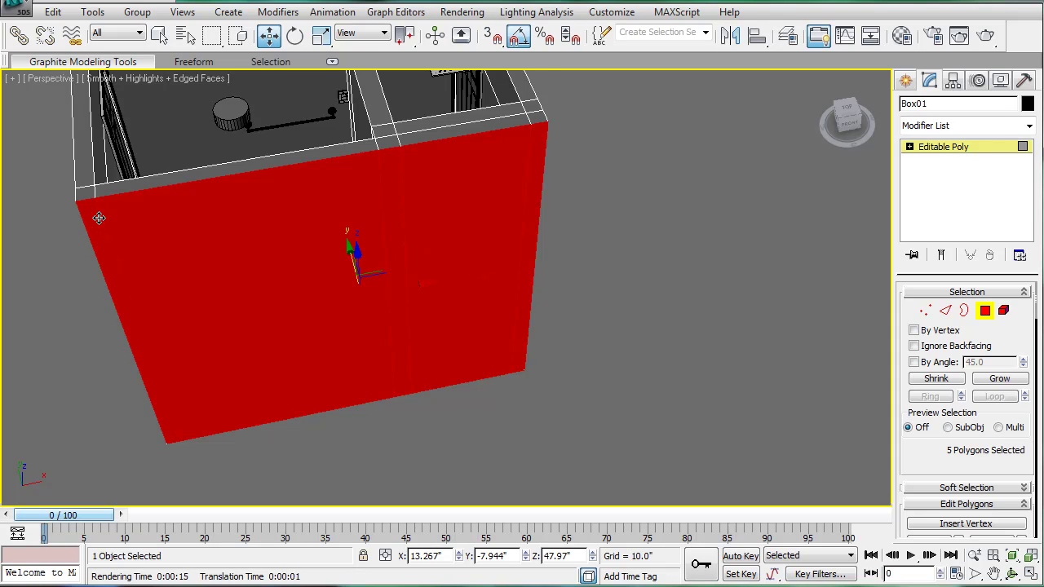
{"action": "key", "text": "Delete"}
{"action": "middle_click_drag", "start_coordinate": [216, 192], "coordinate": [325, 335]}
{"action": "left_click", "coordinate": [531, 354]}
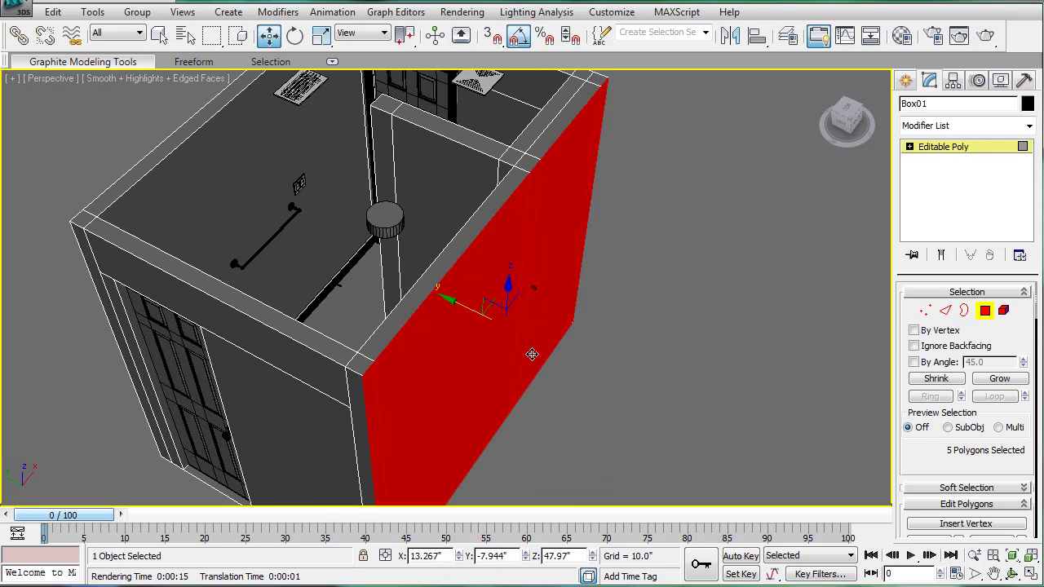
{"action": "left_click", "coordinate": [998, 380]}
{"action": "key", "text": "Delete"}
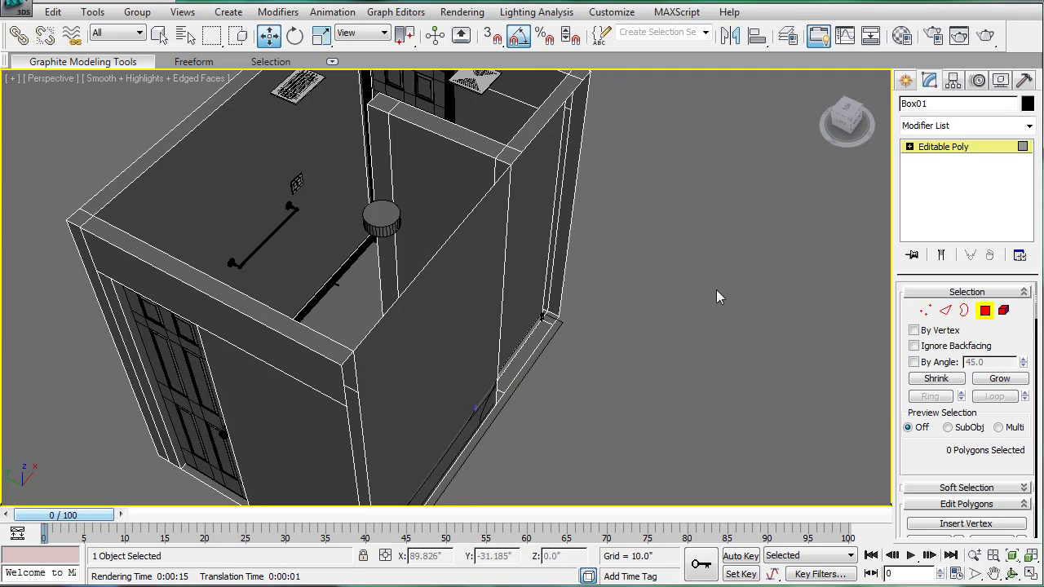
Delete the remaining inner wall polygon alongside the bathtub to open that side of the room
{"action": "middle_click_drag", "start_coordinate": [620, 311], "coordinate": [579, 327], "text": "alt"}
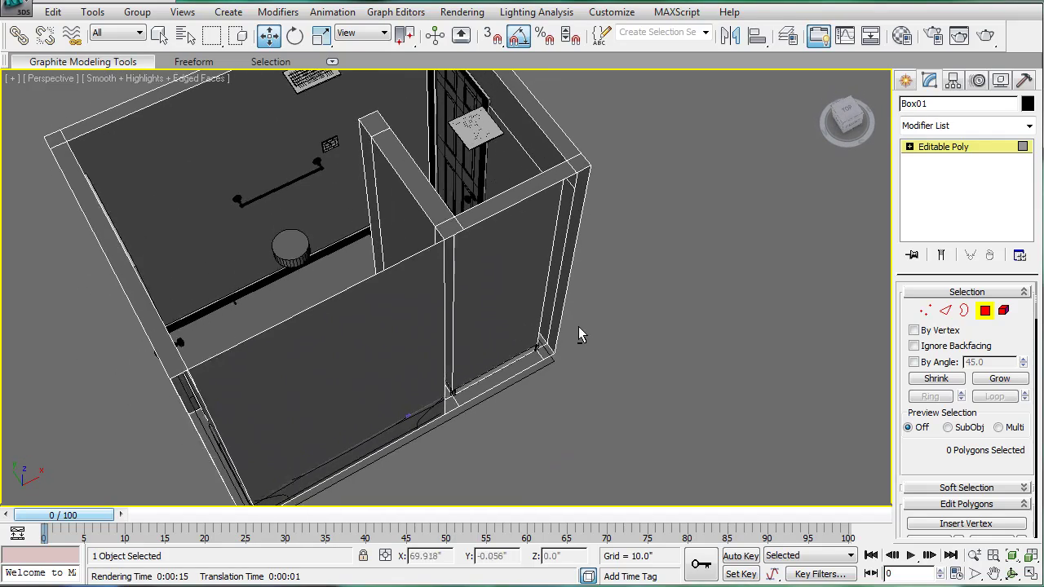
{"action": "left_click", "coordinate": [385, 315]}
{"action": "key", "text": "Delete"}
{"action": "middle_click_drag", "start_coordinate": [429, 299], "coordinate": [558, 273], "text": "alt"}
{"action": "scroll", "coordinate": [427, 294], "scroll_direction": "down", "scroll_amount": 3}
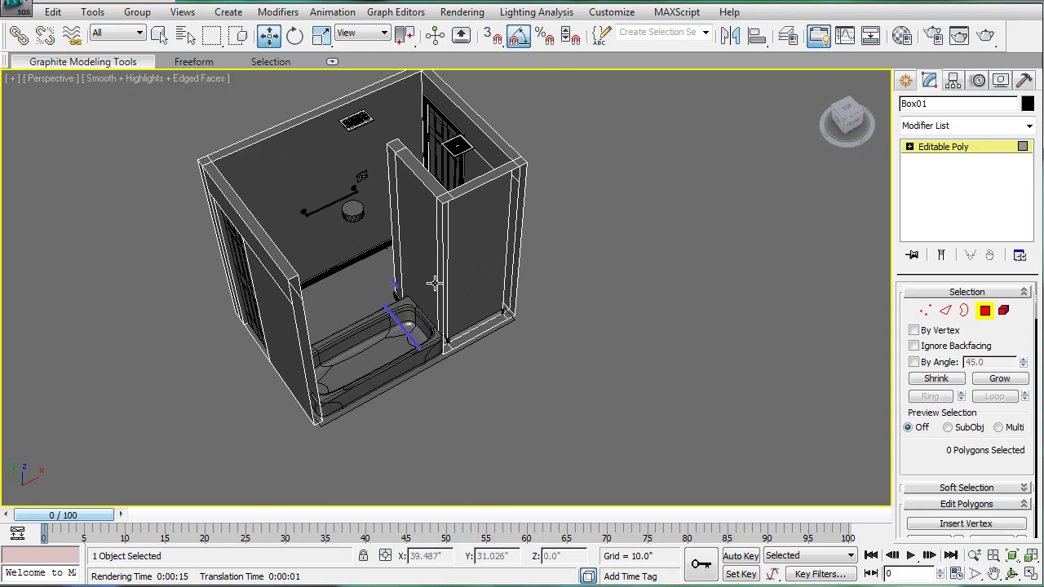
{"action": "scroll", "coordinate": [583, 262], "scroll_direction": "up", "scroll_amount": 3}
Select the open border on the outer side of the small room beside the bathtub and cap it
{"action": "left_click", "coordinate": [964, 310]}
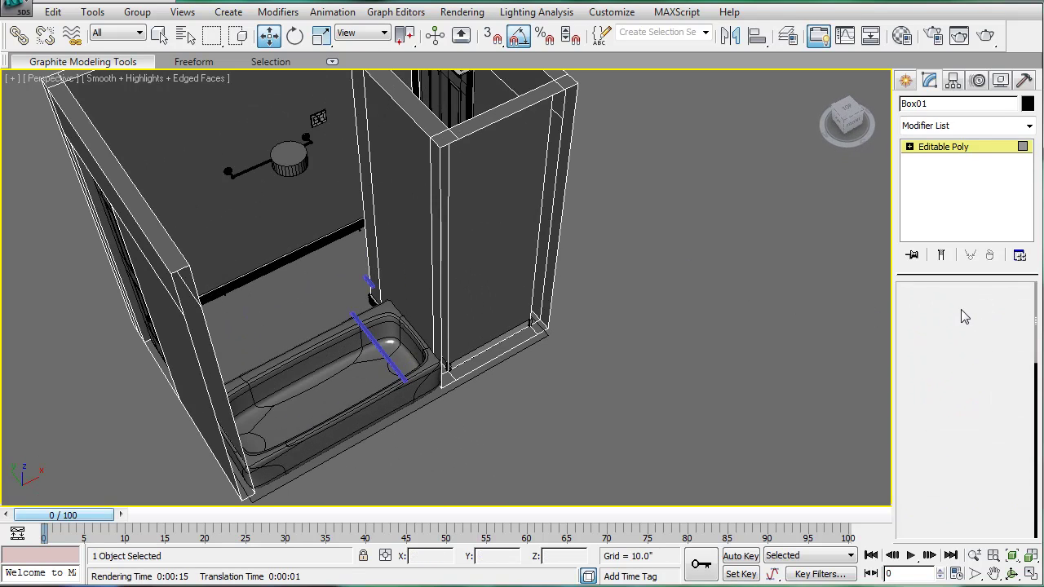
{"action": "left_click", "coordinate": [570, 123]}
{"action": "left_click", "coordinate": [573, 124]}
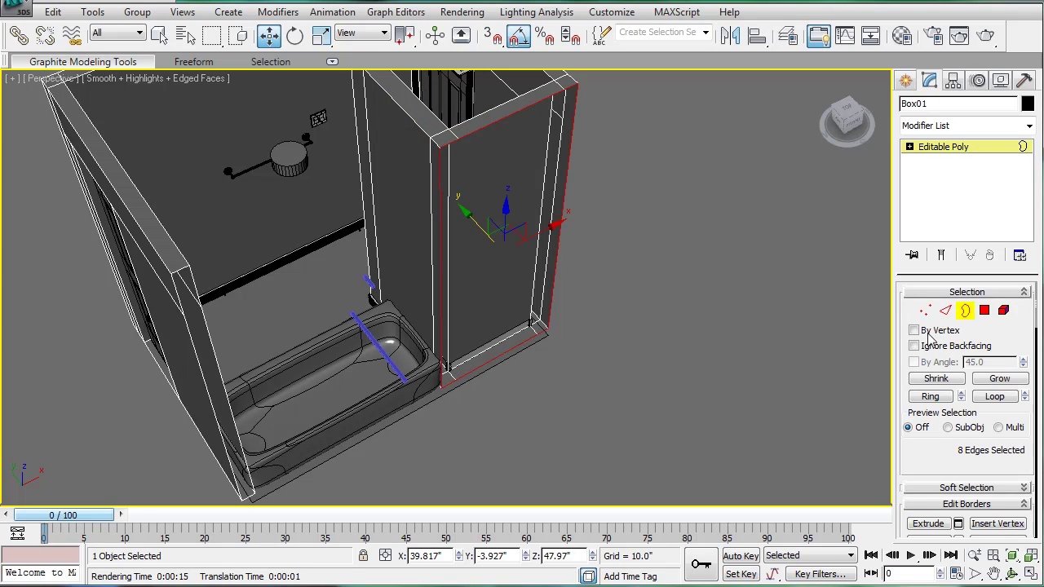
{"action": "scroll", "coordinate": [962, 407], "scroll_direction": "down", "scroll_amount": 5}
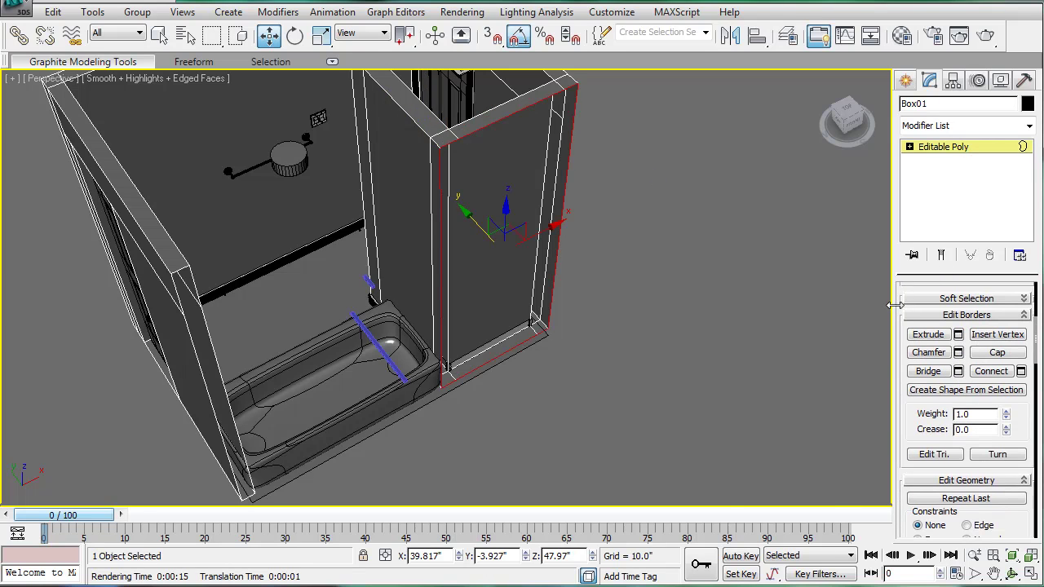
{"action": "left_click_drag", "start_coordinate": [894, 305], "coordinate": [744, 305]}
{"action": "left_click", "coordinate": [982, 145]}
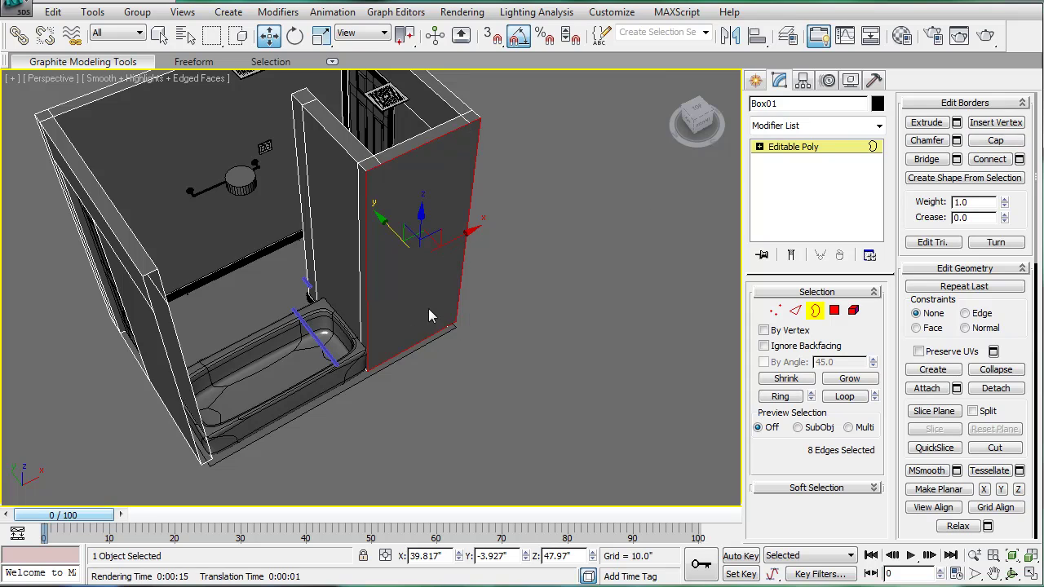
Select the open border at the free end of the door wall and cap it
{"action": "middle_click_drag", "start_coordinate": [371, 298], "coordinate": [459, 307]}
{"action": "scroll", "coordinate": [430, 310], "scroll_direction": "up", "scroll_amount": 3}
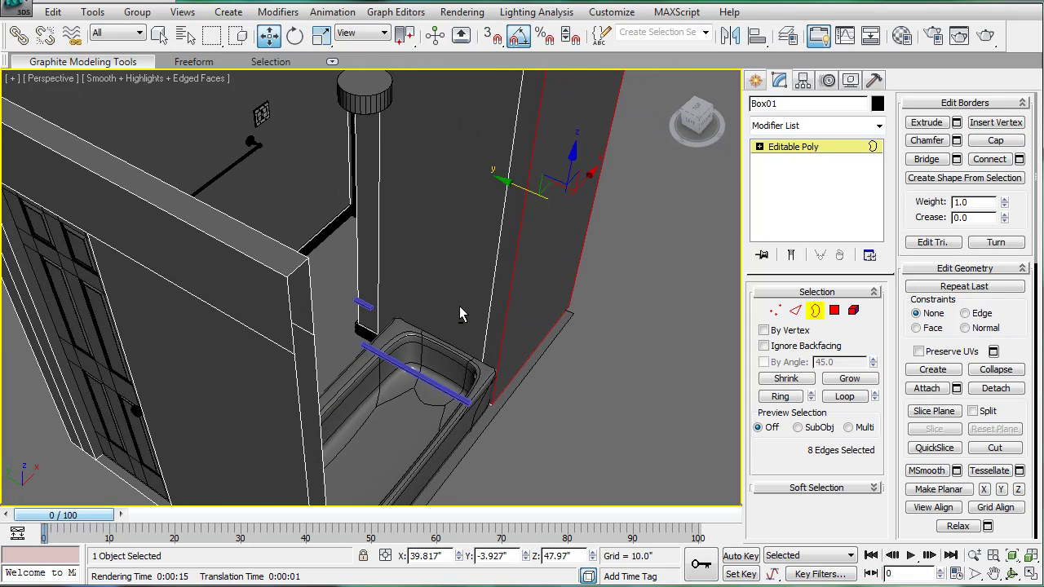
{"action": "left_click", "coordinate": [309, 317]}
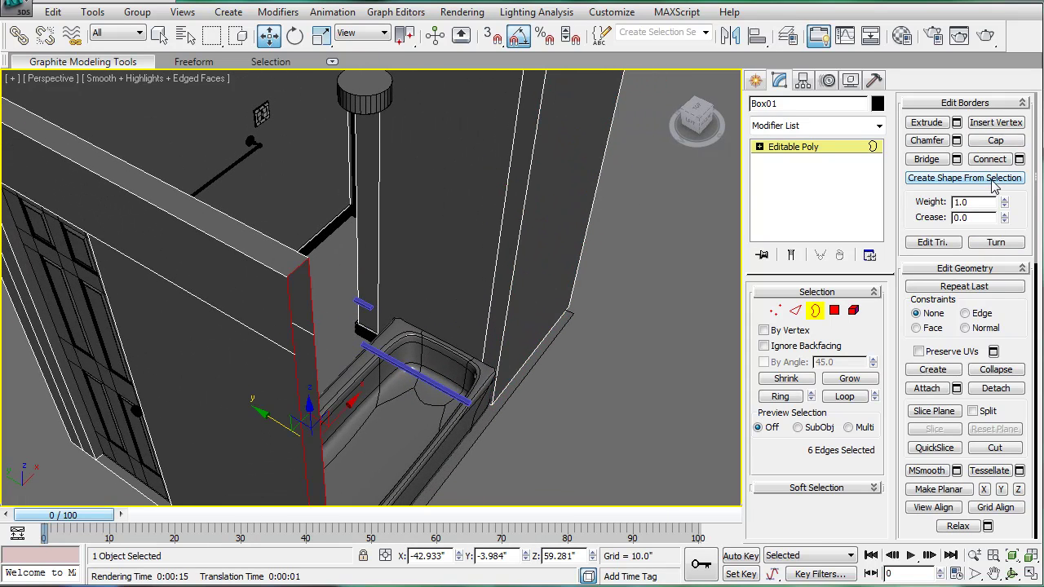
{"action": "scroll", "coordinate": [532, 289], "scroll_direction": "down", "scroll_amount": 4}
{"action": "middle_click_drag", "start_coordinate": [532, 290], "coordinate": [440, 298], "text": "alt"}
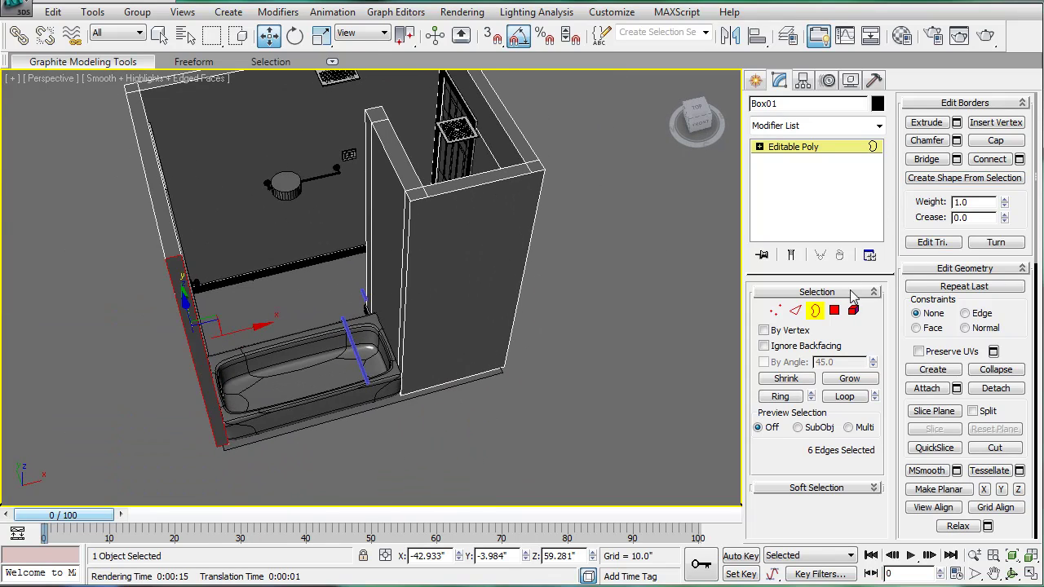
Connect the lengthwise edges of the door wall beside the bathtub with 1 segment and a slide of 0
{"action": "left_click", "coordinate": [834, 310]}
{"action": "middle_click_drag", "start_coordinate": [204, 302], "coordinate": [389, 334], "text": "alt"}
{"action": "left_click", "coordinate": [795, 310]}
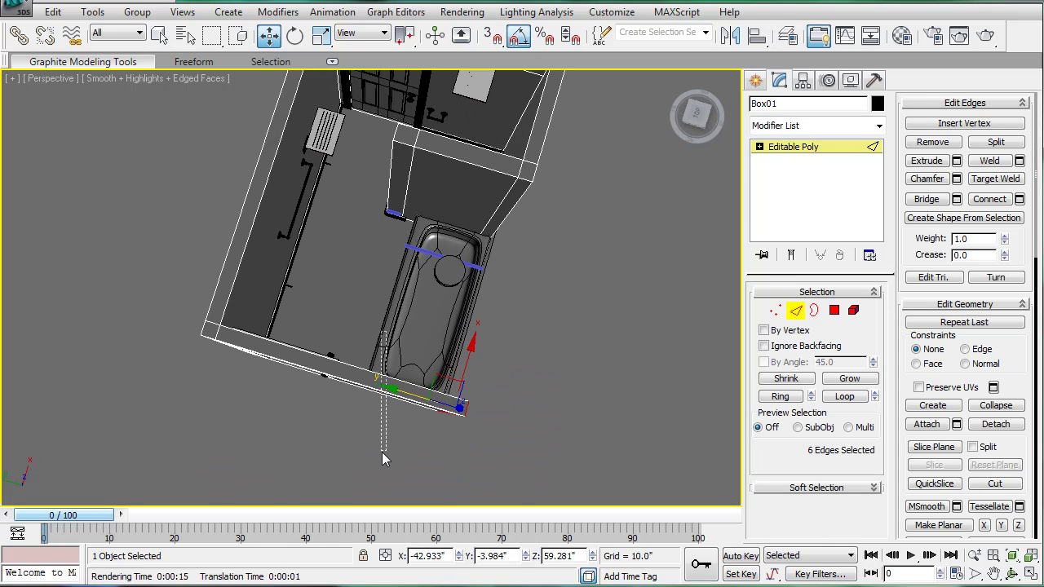
{"action": "left_click_drag", "start_coordinate": [384, 459], "coordinate": [385, 459]}
{"action": "left_click", "coordinate": [1019, 199]}
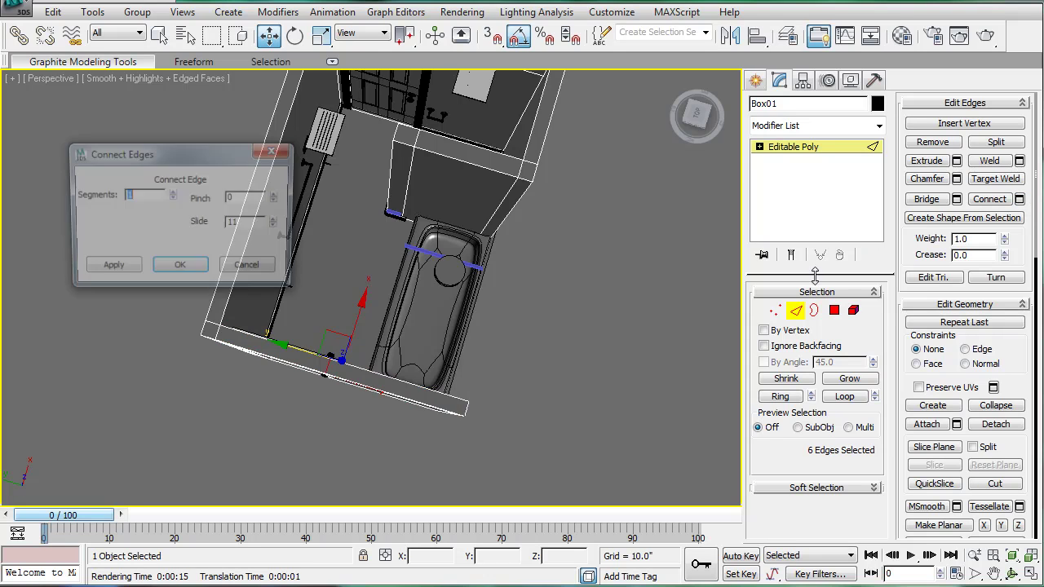
{"action": "middle_click_drag", "start_coordinate": [552, 363], "coordinate": [282, 257], "text": "alt"}
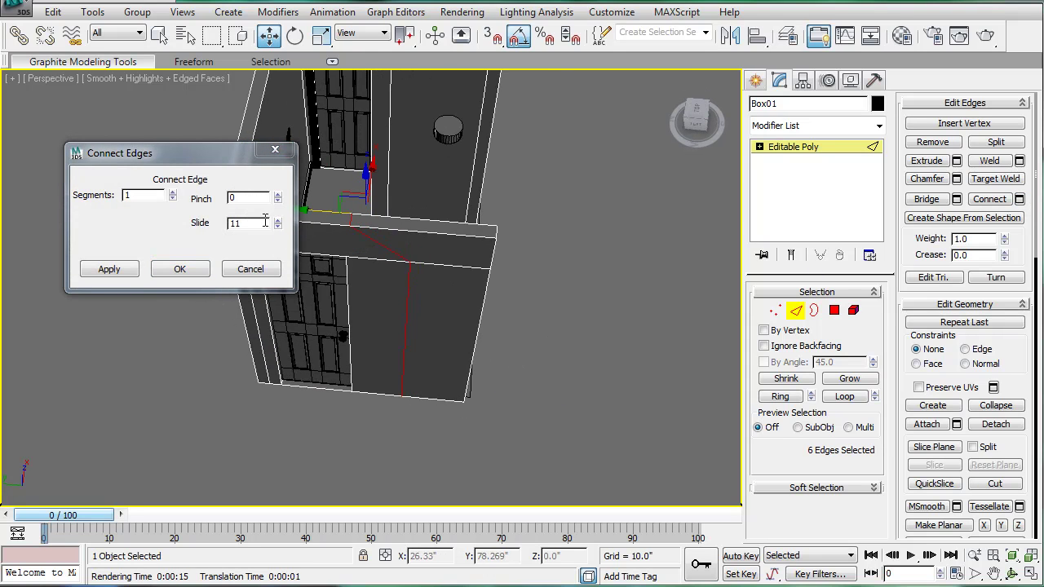
{"action": "left_click", "coordinate": [265, 220]}
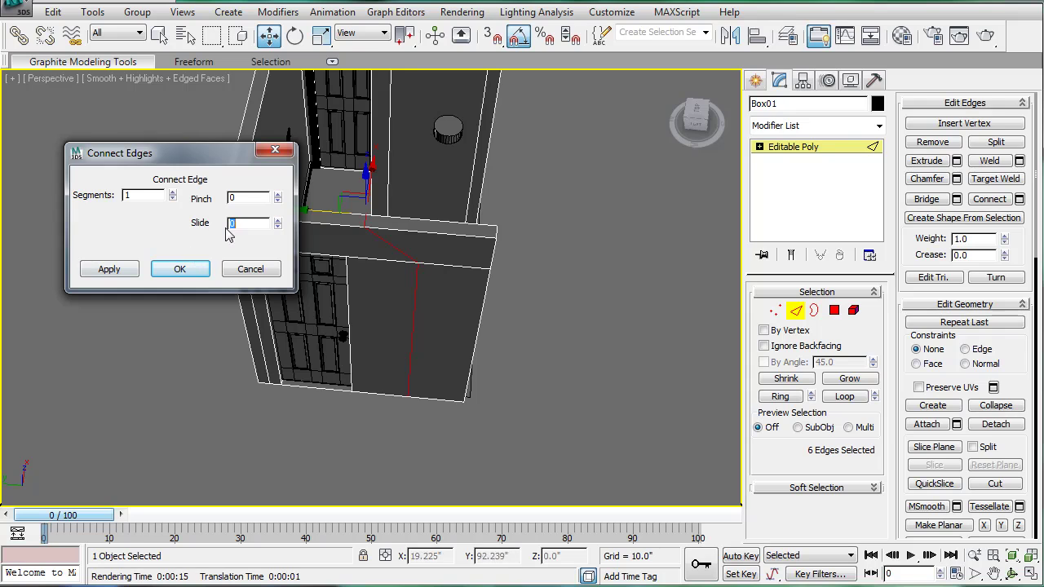
{"action": "left_click", "coordinate": [178, 268]}
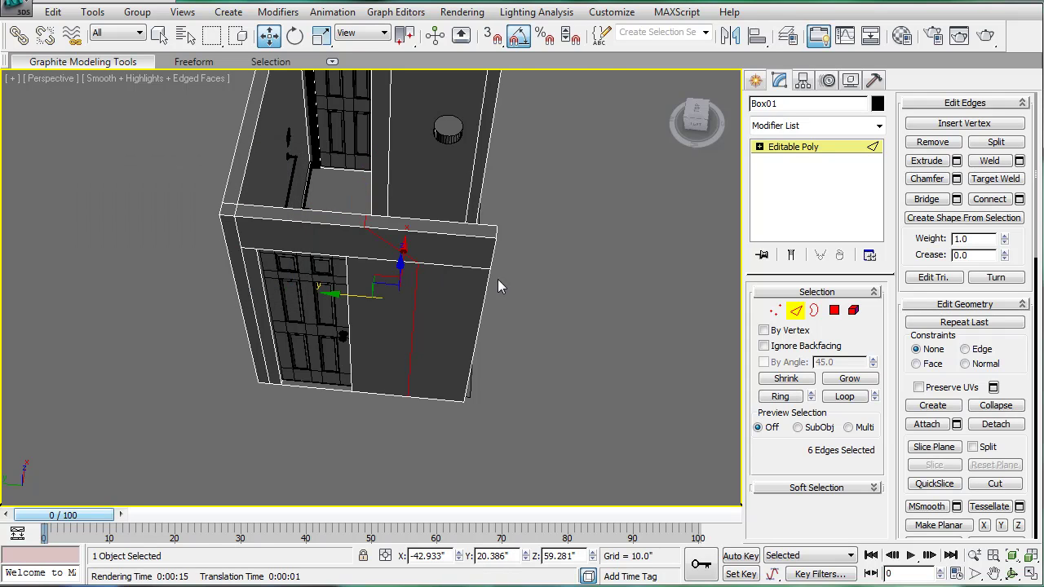
Scale the six vertices of the new edge loop flat along the Y axis to straighten it
{"action": "middle_click_drag", "start_coordinate": [495, 281], "coordinate": [773, 253], "text": "alt"}
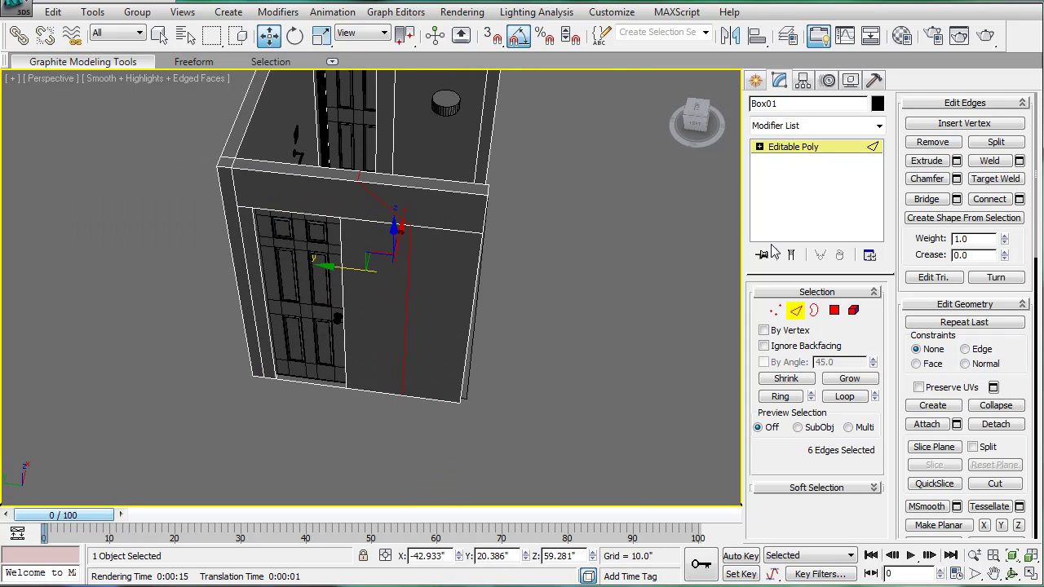
{"action": "left_click", "coordinate": [775, 311]}
{"action": "key", "text": "r"}
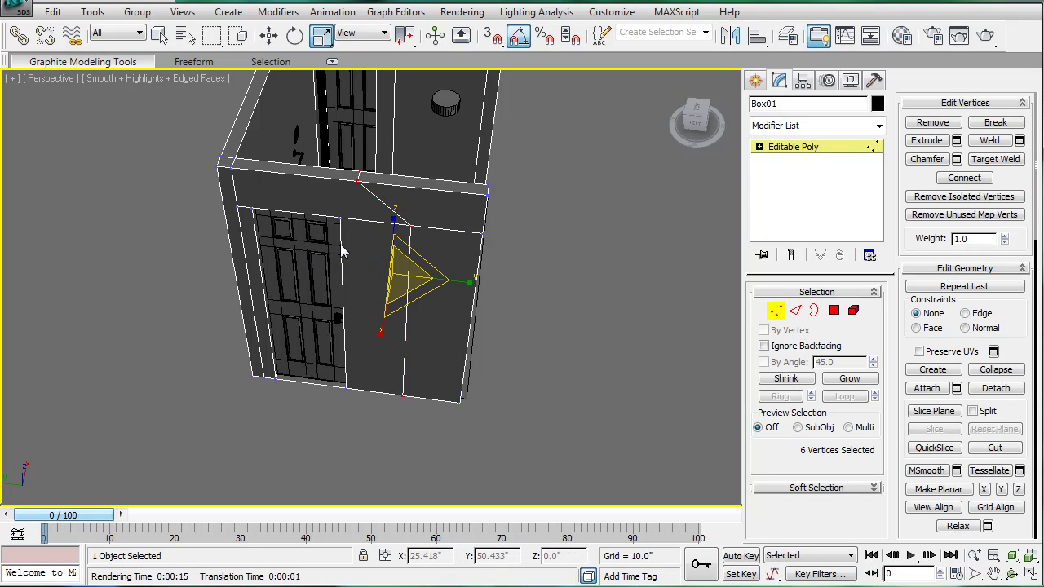
{"action": "left_click_drag", "start_coordinate": [469, 283], "coordinate": [518, 117]}
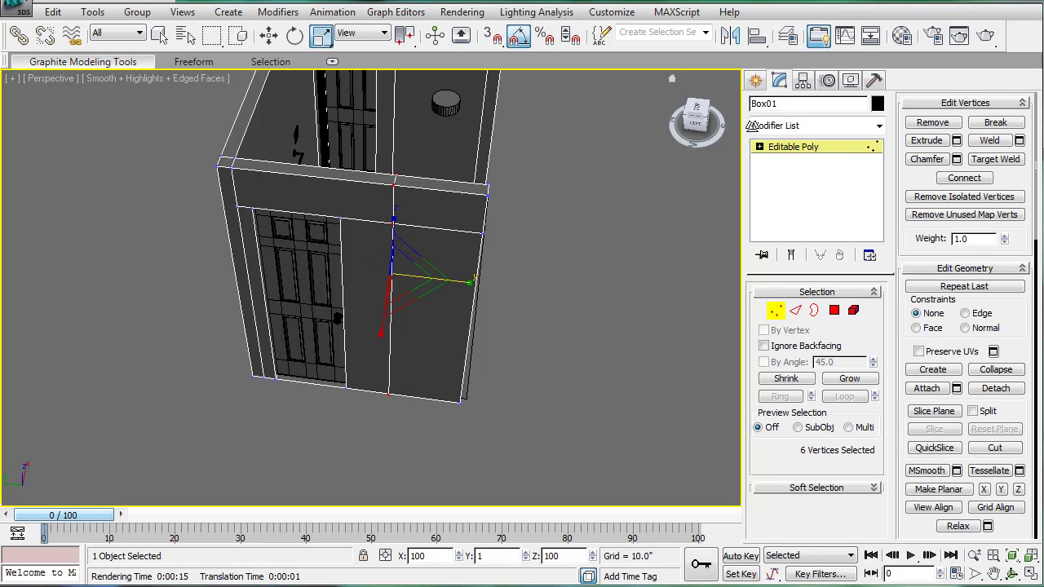
In the Left view, move the six loop vertices horizontally toward the inner face line of the tub-side wall, to about Y 0.06"
{"action": "key", "text": "f"}
{"action": "middle_click_drag", "start_coordinate": [412, 199], "coordinate": [449, 348]}
{"action": "key", "text": "l"}
{"action": "scroll", "coordinate": [449, 348], "scroll_direction": "up", "scroll_amount": 3}
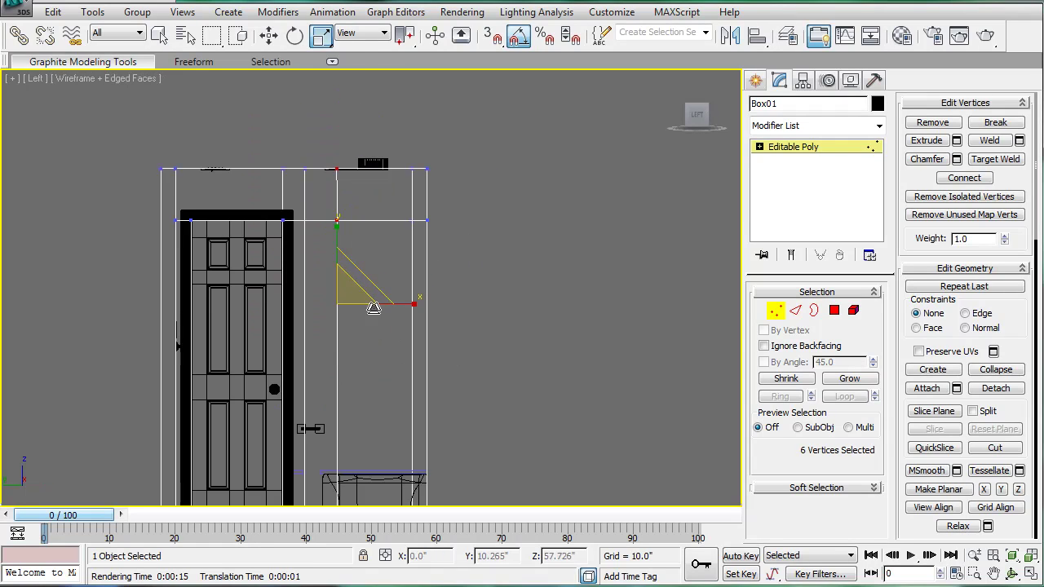
{"action": "middle_click_drag", "start_coordinate": [366, 332], "coordinate": [361, 354]}
{"action": "key", "text": "F3"}
{"action": "key", "text": "w"}
{"action": "left_click_drag", "start_coordinate": [422, 327], "coordinate": [458, 324]}
Fine-align the six loop vertices with the inner wall line at close zoom, to about Y 0.098"
{"action": "scroll", "coordinate": [442, 323], "scroll_direction": "up", "scroll_amount": 8}
{"action": "scroll", "coordinate": [442, 323], "scroll_direction": "down", "scroll_amount": 2}
{"action": "middle_click_drag", "start_coordinate": [371, 318], "coordinate": [307, 139]}
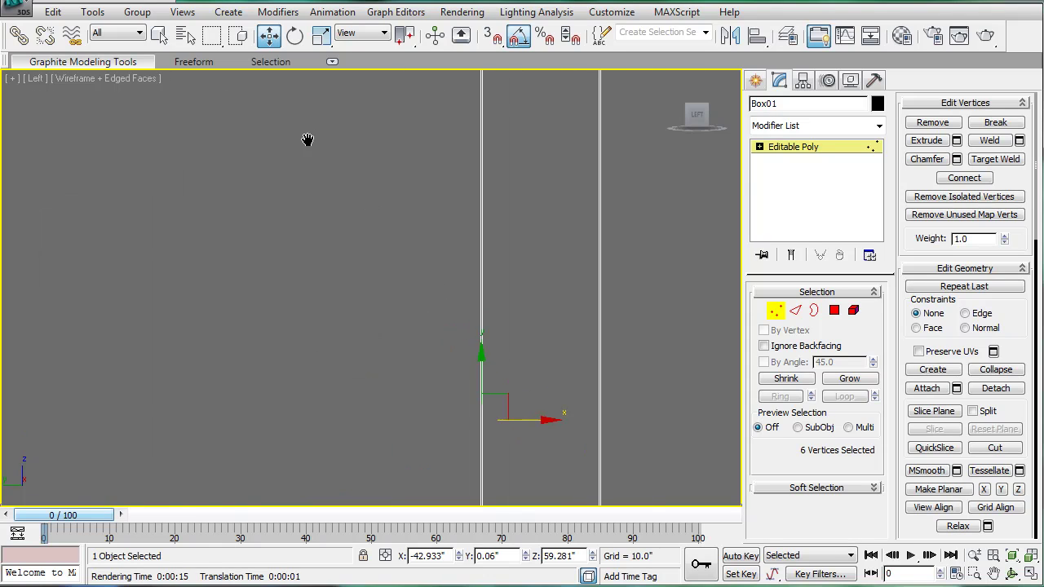
{"action": "middle_click_drag", "start_coordinate": [422, 416], "coordinate": [291, 185]}
{"action": "scroll", "coordinate": [291, 184], "scroll_direction": "up", "scroll_amount": 2}
{"action": "middle_click_drag", "start_coordinate": [424, 289], "coordinate": [389, 353]}
{"action": "scroll", "coordinate": [376, 257], "scroll_direction": "up", "scroll_amount": 6}
{"action": "scroll", "coordinate": [361, 245], "scroll_direction": "up", "scroll_amount": 3}
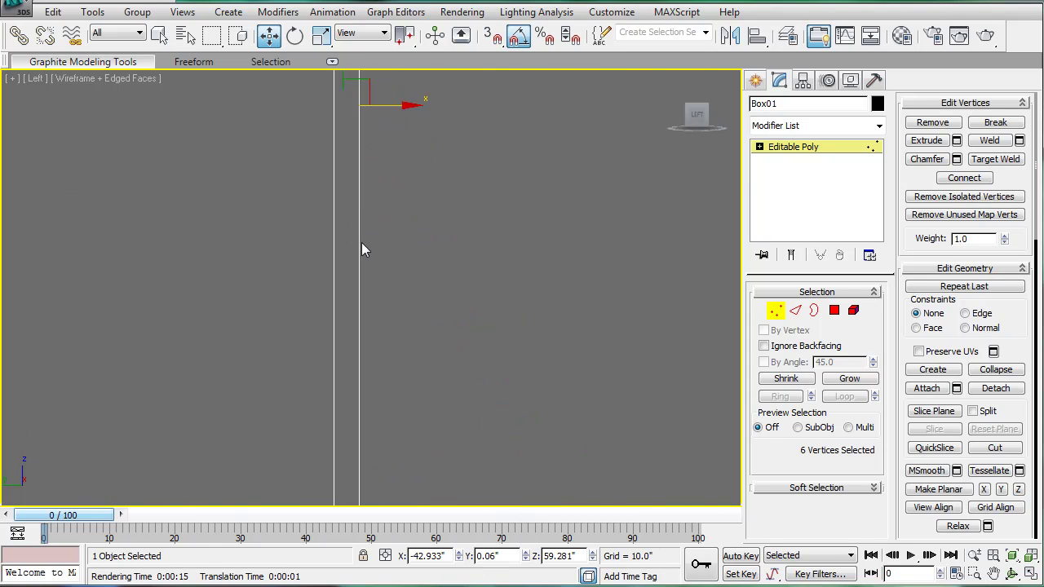
{"action": "middle_click_drag", "start_coordinate": [361, 242], "coordinate": [352, 372]}
{"action": "scroll", "coordinate": [363, 282], "scroll_direction": "up", "scroll_amount": 4}
{"action": "middle_click_drag", "start_coordinate": [363, 282], "coordinate": [364, 494]}
{"action": "scroll", "coordinate": [364, 494], "scroll_direction": "up", "scroll_amount": 2}
{"action": "left_click_drag", "start_coordinate": [367, 303], "coordinate": [222, 298]}
{"action": "scroll", "coordinate": [314, 268], "scroll_direction": "down", "scroll_amount": 14}
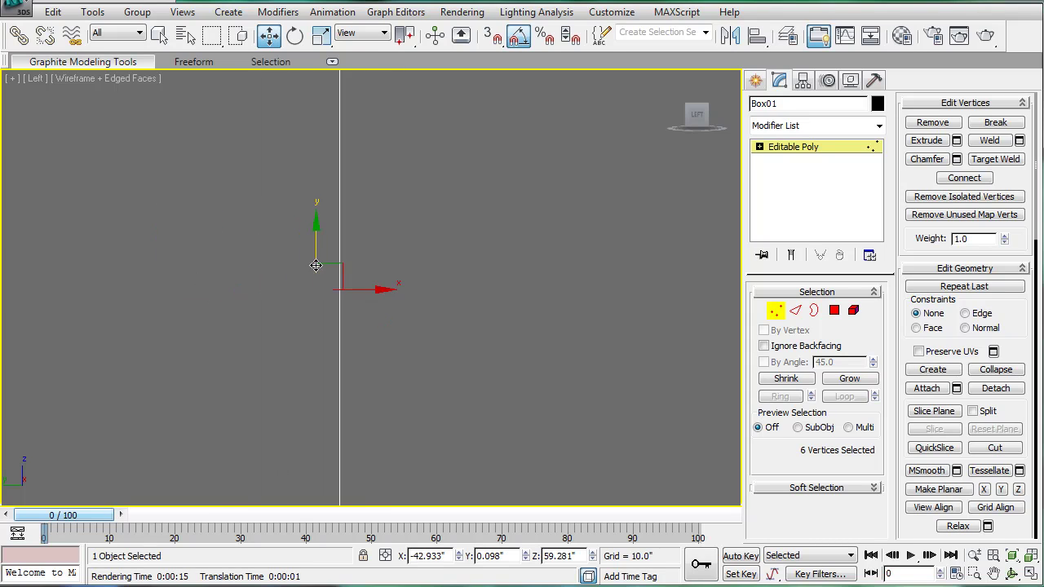
In the shaded perspective view, try to bridge the facing wall-end polygons across the opening behind the bathtub
{"action": "key", "text": "p"}
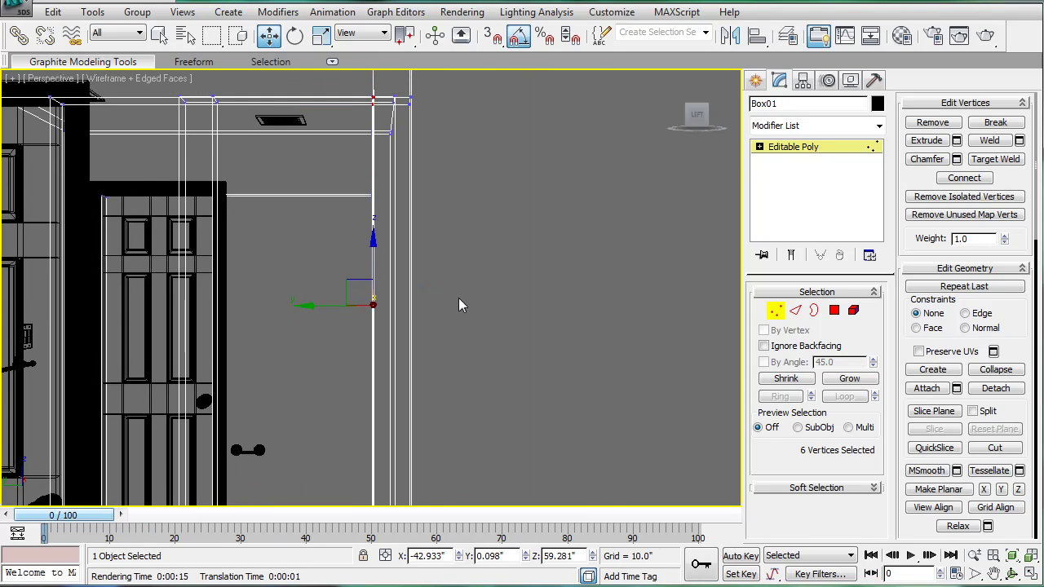
{"action": "key", "text": "F3"}
{"action": "key", "text": "z"}
{"action": "middle_click_drag", "start_coordinate": [431, 263], "coordinate": [347, 349], "text": "alt"}
{"action": "scroll", "coordinate": [403, 321], "scroll_direction": "up", "scroll_amount": 3}
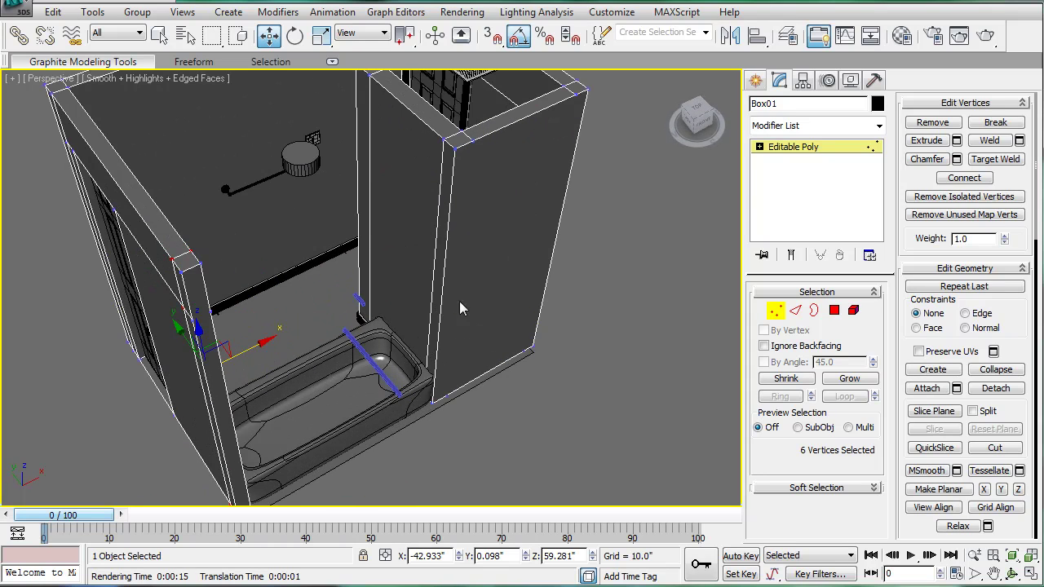
{"action": "left_click", "coordinate": [833, 310]}
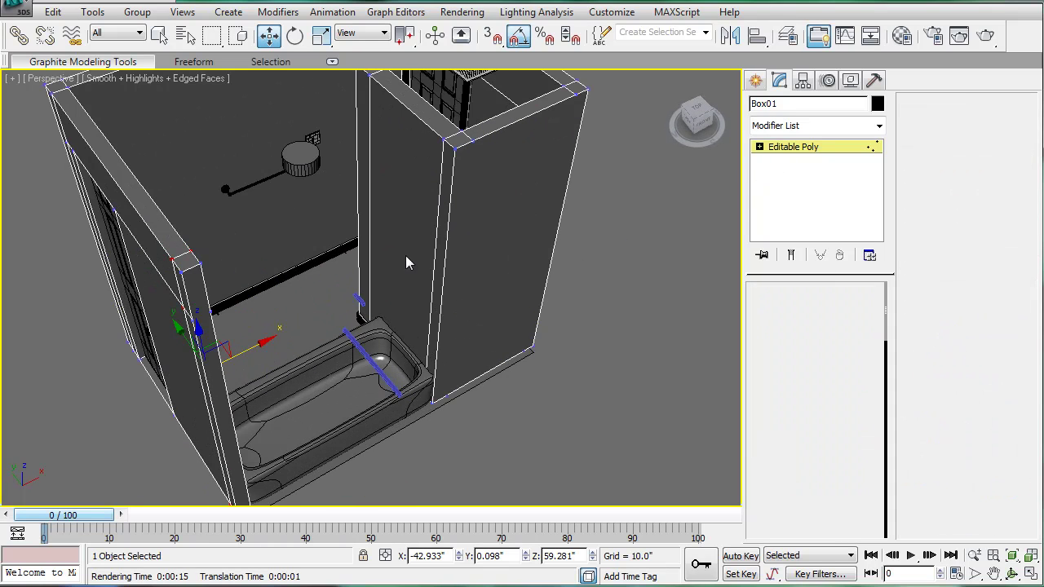
{"action": "left_click", "coordinate": [435, 253]}
{"action": "middle_click_drag", "start_coordinate": [435, 252], "coordinate": [591, 218], "text": "alt"}
{"action": "left_click", "coordinate": [220, 198], "text": "ctrl"}
{"action": "left_click", "coordinate": [927, 181]}
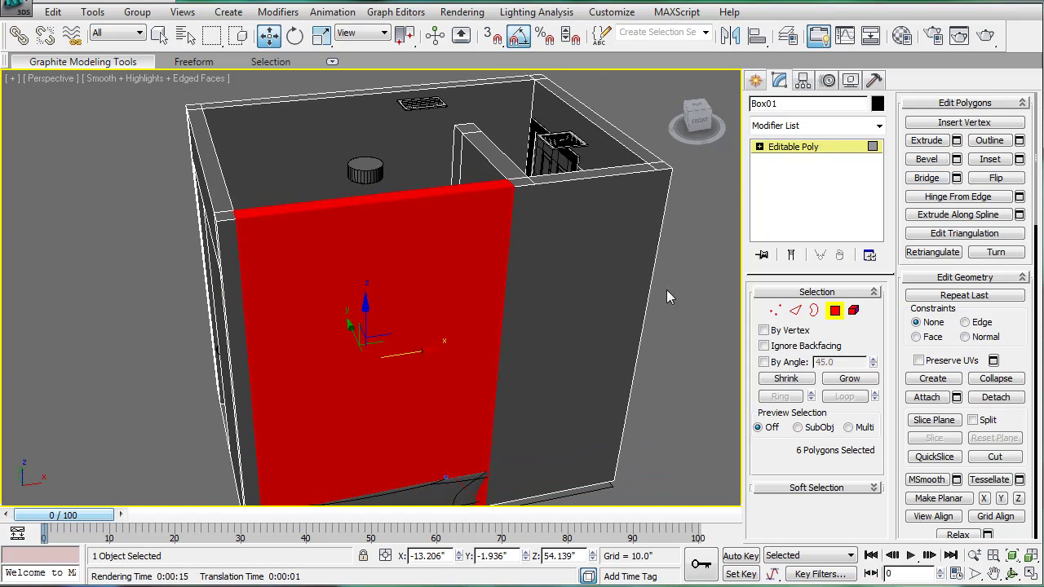
Undo the bridge between the two wall ends behind the bathtub
{"action": "left_click", "coordinate": [703, 313]}
{"action": "middle_click_drag", "start_coordinate": [702, 311], "coordinate": [609, 310], "text": "alt"}
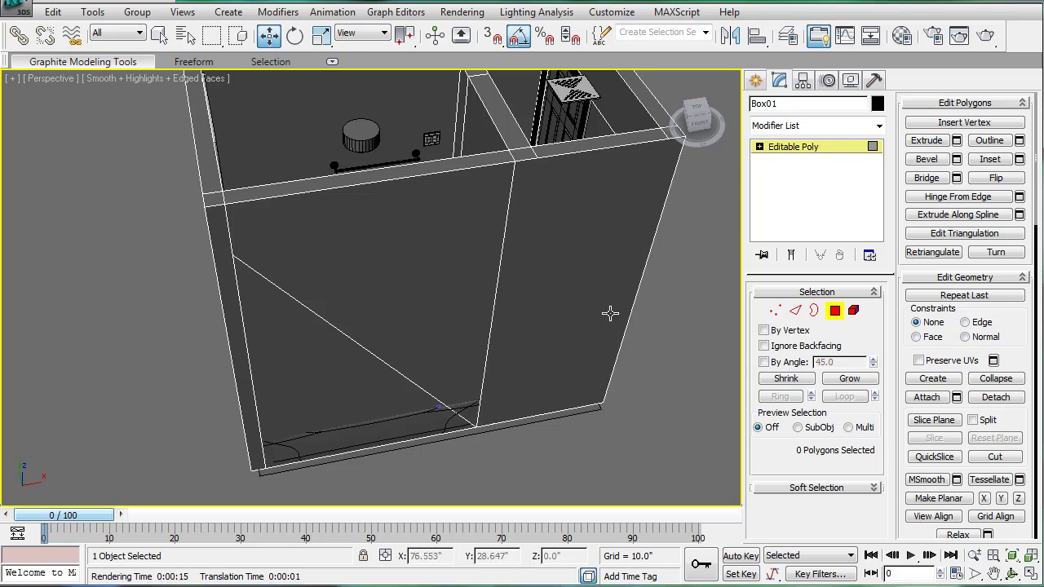
{"action": "key", "text": "ctrl+z"}
{"action": "key", "text": "ctrl+z"}
Remove the short horizontal edge crossing the door wall's end near the opening, along with its leftover corner vertex
{"action": "middle_click_drag", "start_coordinate": [526, 289], "coordinate": [422, 302], "text": "alt"}
{"action": "left_click", "coordinate": [128, 296]}
{"action": "scroll", "coordinate": [255, 188], "scroll_direction": "up", "scroll_amount": 3}
{"action": "middle_click_drag", "start_coordinate": [254, 187], "coordinate": [270, 274]}
{"action": "scroll", "coordinate": [270, 273], "scroll_direction": "up", "scroll_amount": 2}
{"action": "key", "text": "2"}
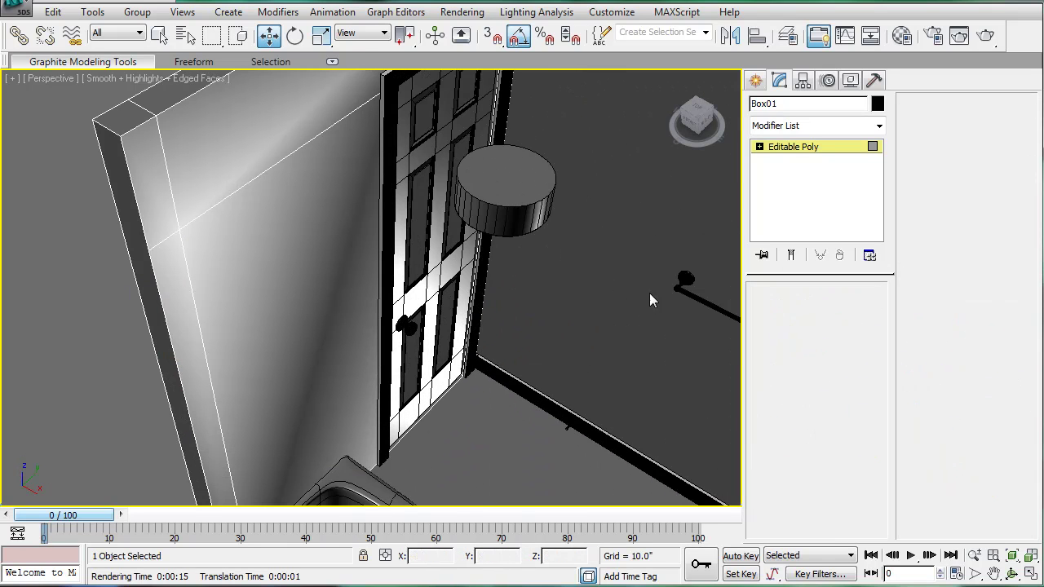
{"action": "left_click", "coordinate": [165, 237]}
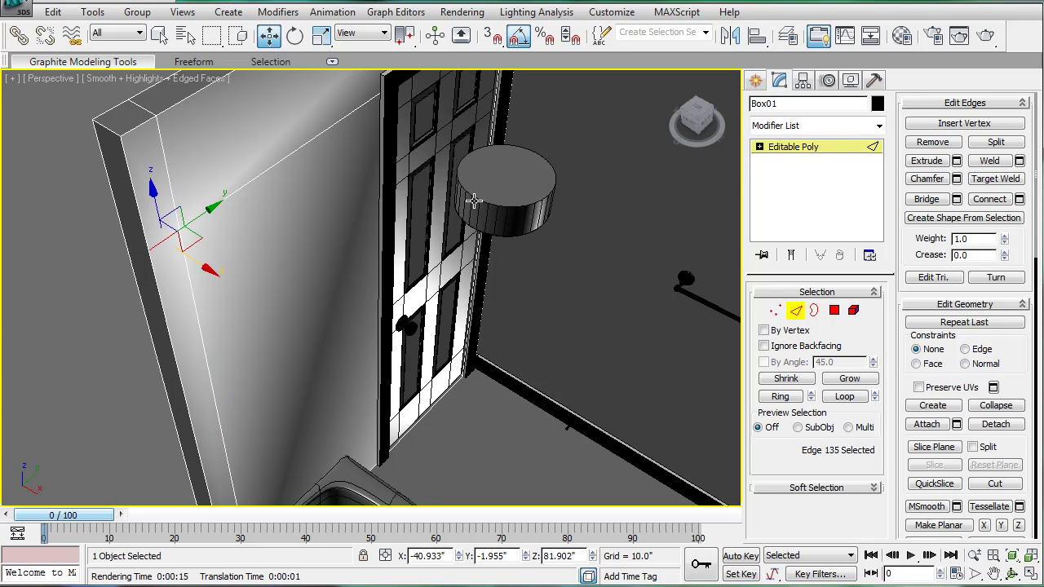
{"action": "left_click", "coordinate": [685, 307]}
{"action": "left_click", "coordinate": [776, 312]}
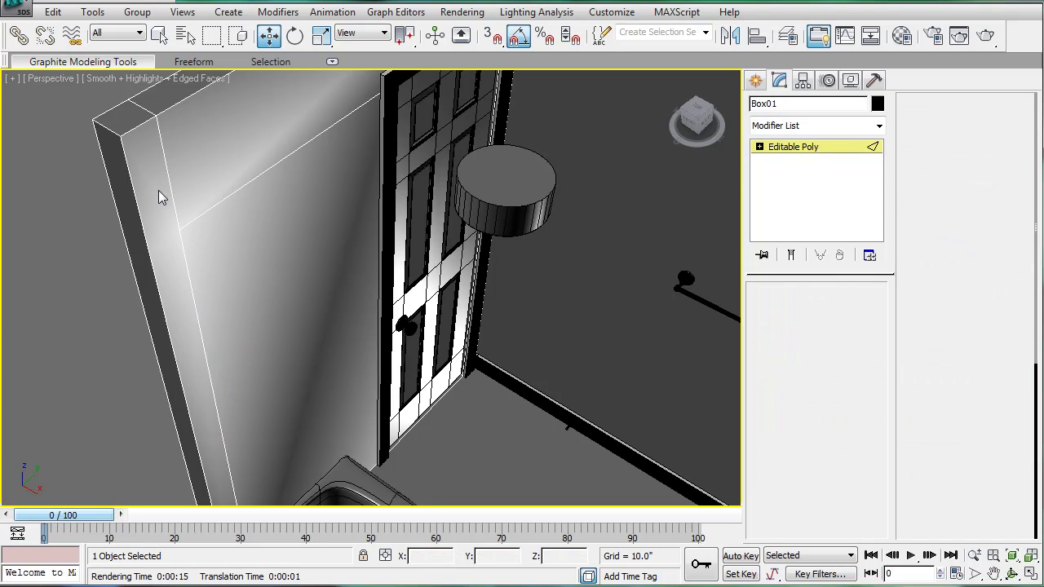
{"action": "left_click", "coordinate": [142, 258]}
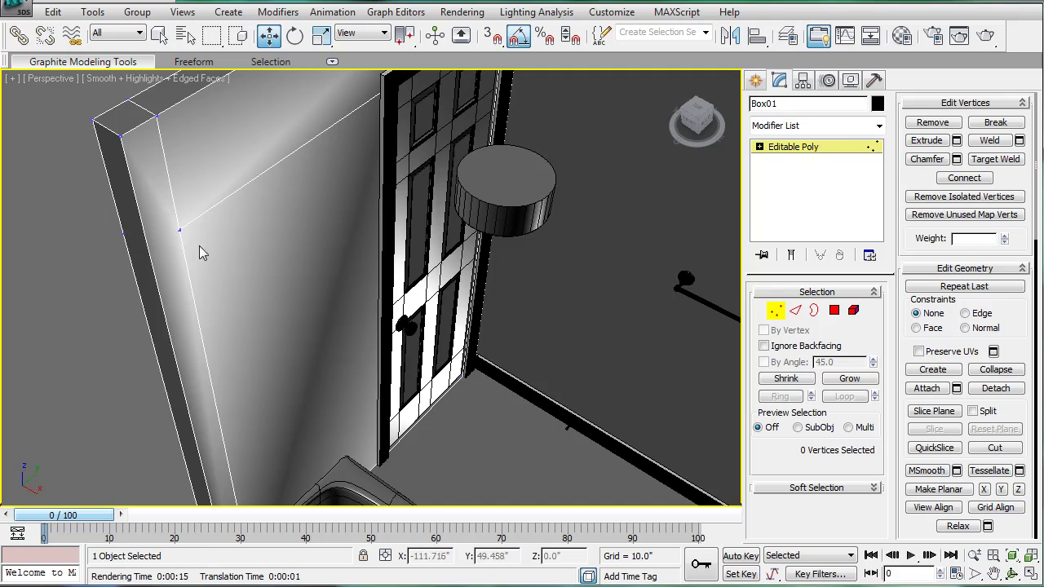
Bridge the full-height end polygon of the door wall to the matching polygon on the opposite side of the opening
{"action": "scroll", "coordinate": [202, 252], "scroll_direction": "down", "scroll_amount": 3}
{"action": "left_click", "coordinate": [834, 310]}
{"action": "left_click", "coordinate": [241, 259]}
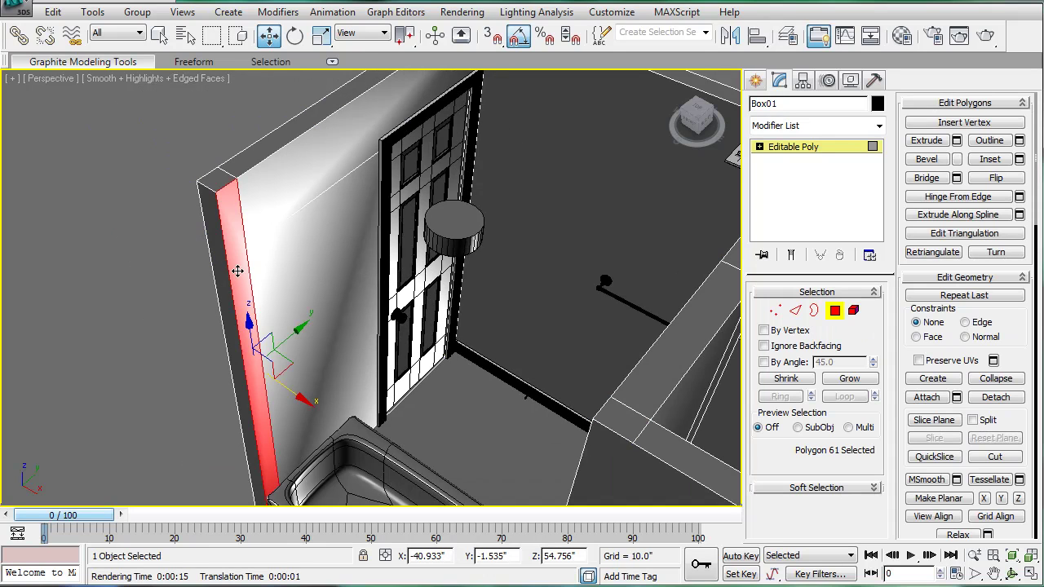
{"action": "middle_click_drag", "start_coordinate": [242, 259], "coordinate": [517, 255], "text": "alt"}
{"action": "left_click", "coordinate": [504, 244], "text": "ctrl"}
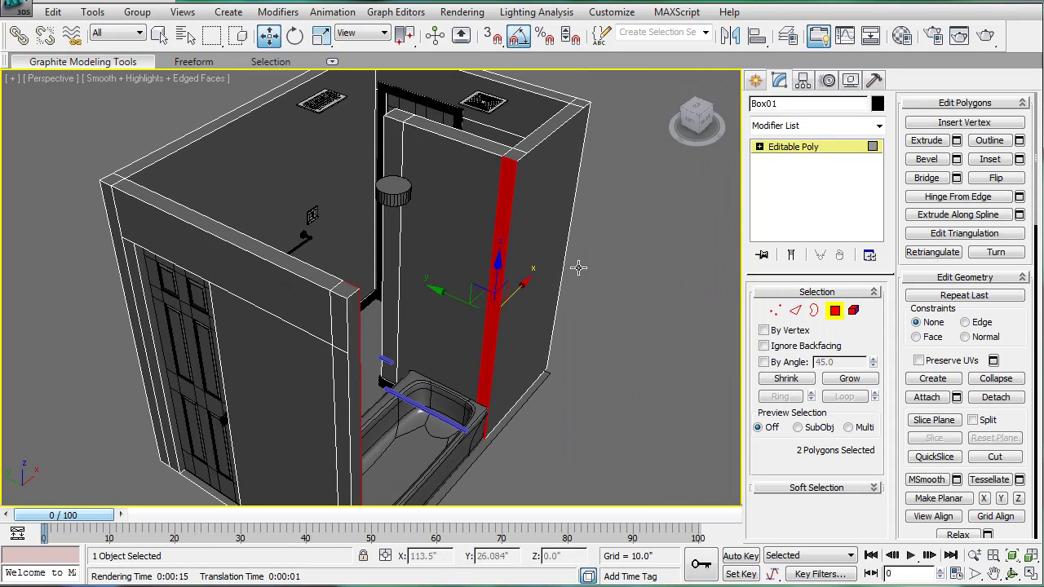
{"action": "left_click", "coordinate": [930, 179]}
{"action": "left_click", "coordinate": [619, 353]}
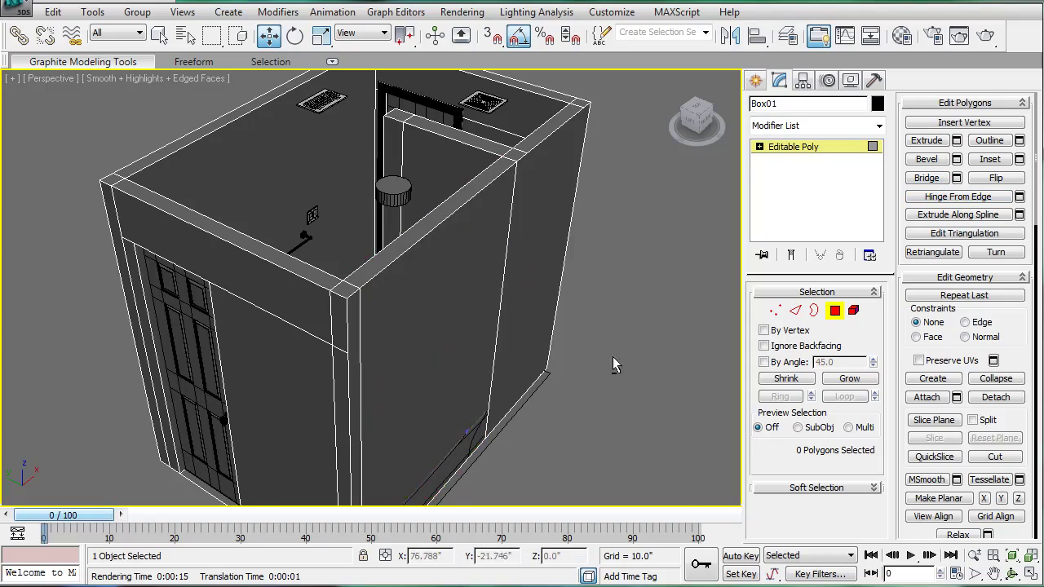
Remove the diagonal edge from the inner face of the wall behind the bathtub and exit edge editing
{"action": "middle_click_drag", "start_coordinate": [612, 356], "coordinate": [585, 271], "text": "alt"}
{"action": "left_click", "coordinate": [795, 310]}
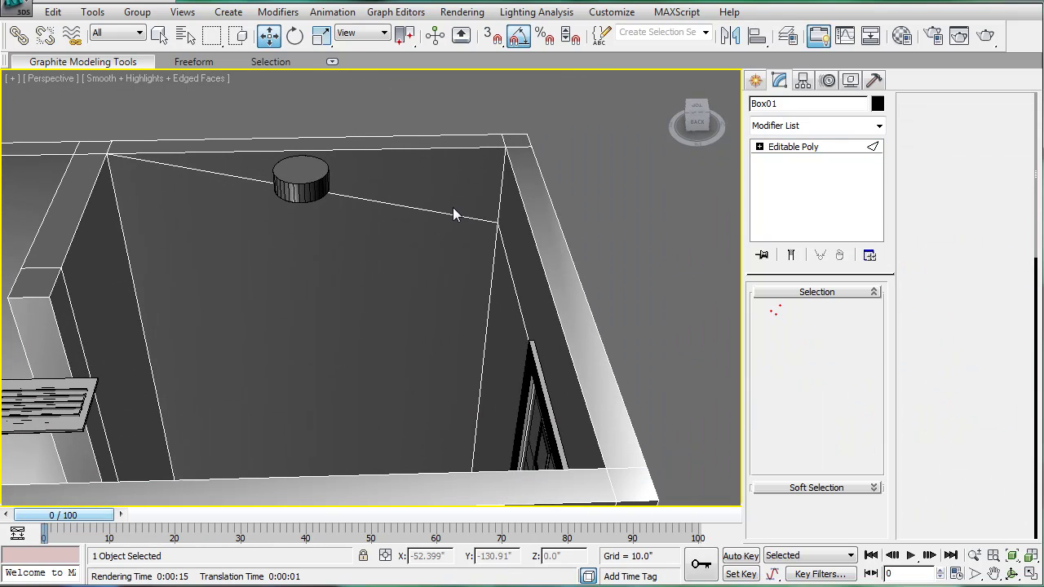
{"action": "left_click", "coordinate": [443, 212]}
{"action": "left_click", "coordinate": [424, 215]}
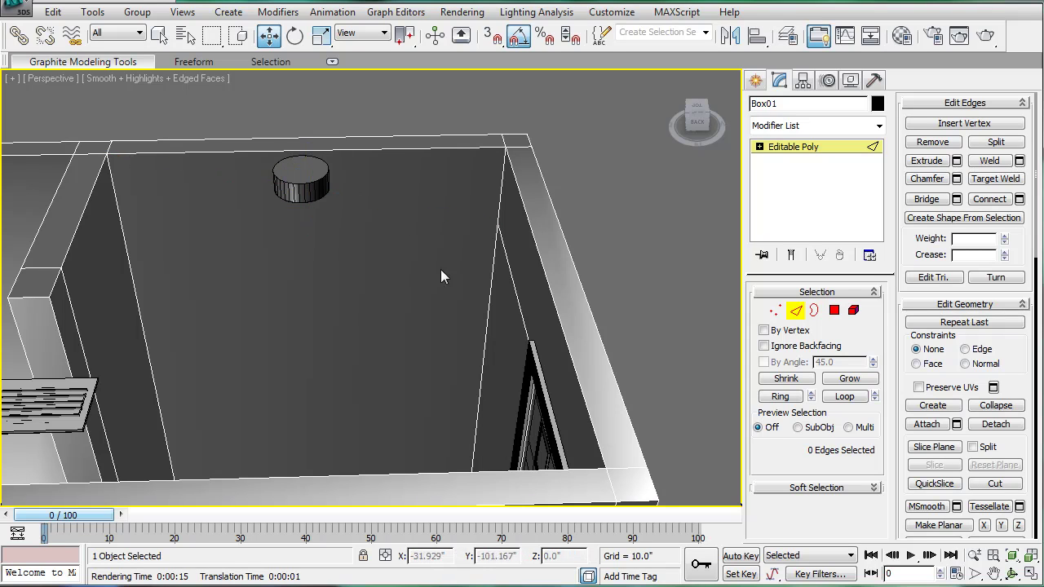
{"action": "middle_click_drag", "start_coordinate": [587, 258], "coordinate": [500, 348], "text": "alt"}
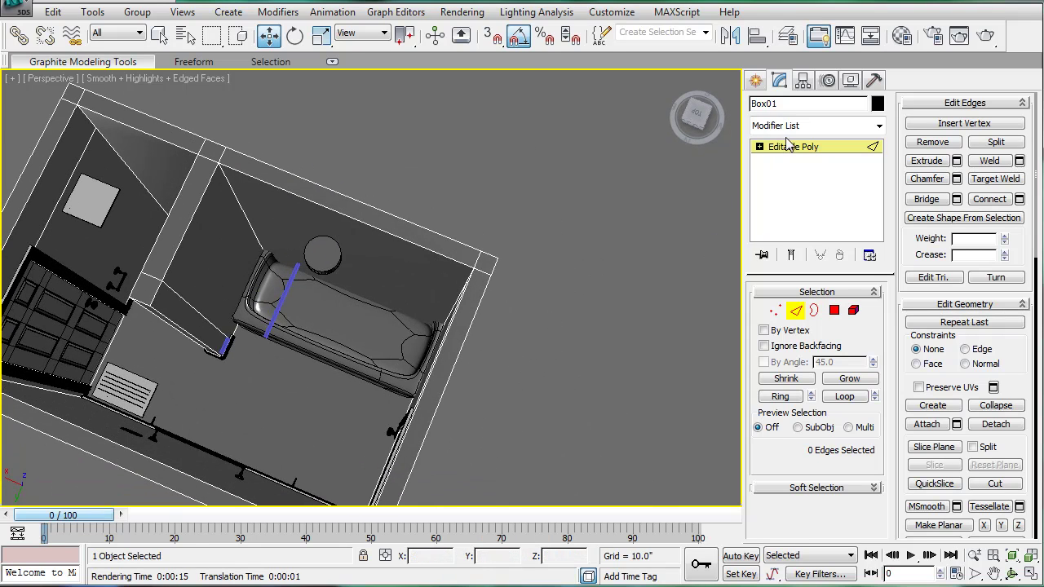
{"action": "left_click", "coordinate": [795, 151]}
In the Top view, move the bathtub and round ceiling light together along Y until the tub sits flush against the inner wall face
{"action": "middle_click_drag", "start_coordinate": [443, 221], "coordinate": [291, 269], "text": "alt"}
{"action": "key", "text": "t"}
{"action": "scroll", "coordinate": [350, 286], "scroll_direction": "up", "scroll_amount": 5}
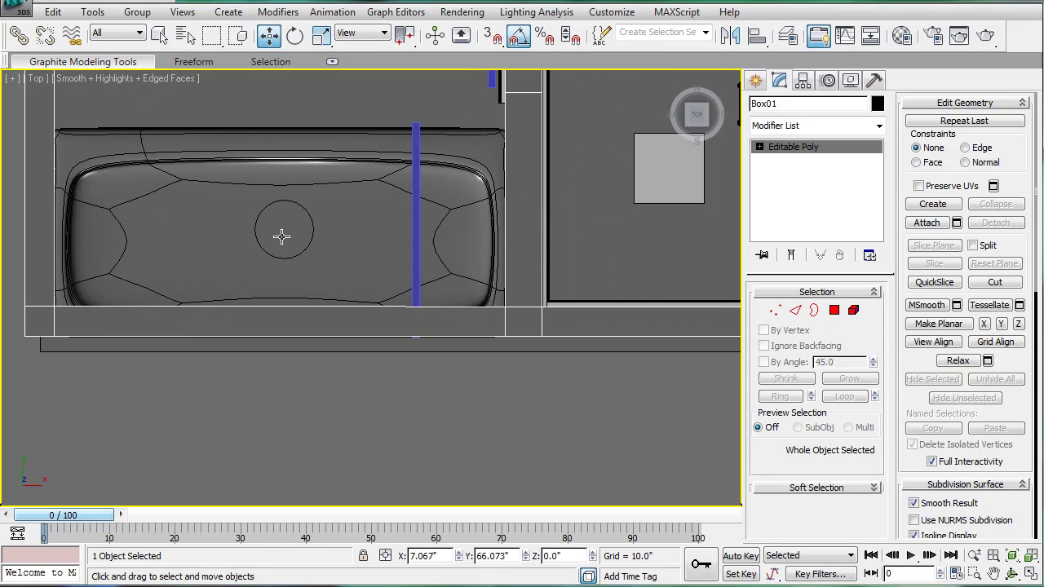
{"action": "left_click", "coordinate": [282, 236]}
{"action": "left_click", "coordinate": [293, 150], "text": "ctrl"}
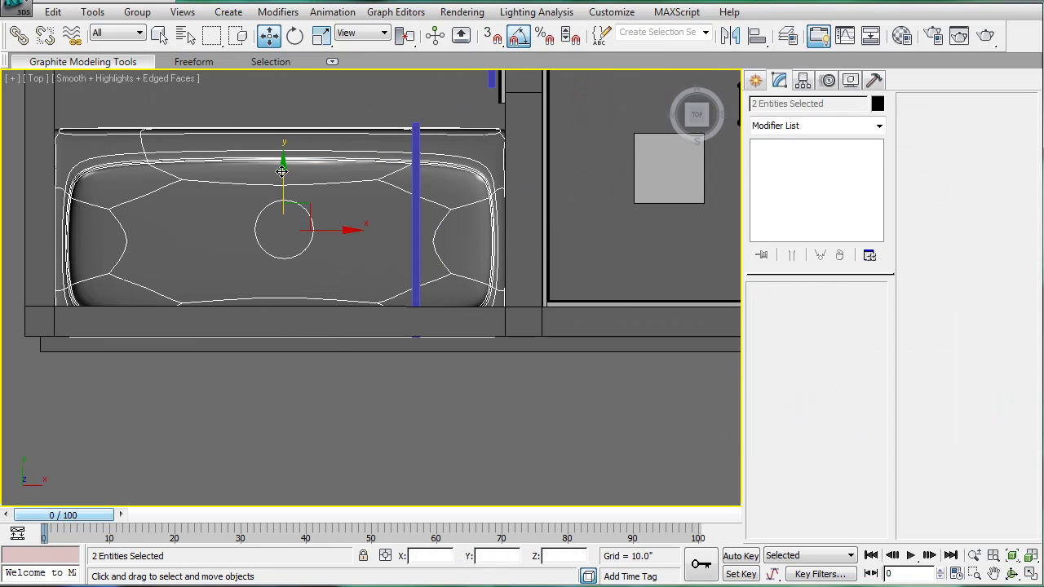
{"action": "left_click_drag", "start_coordinate": [282, 171], "coordinate": [266, 144]}
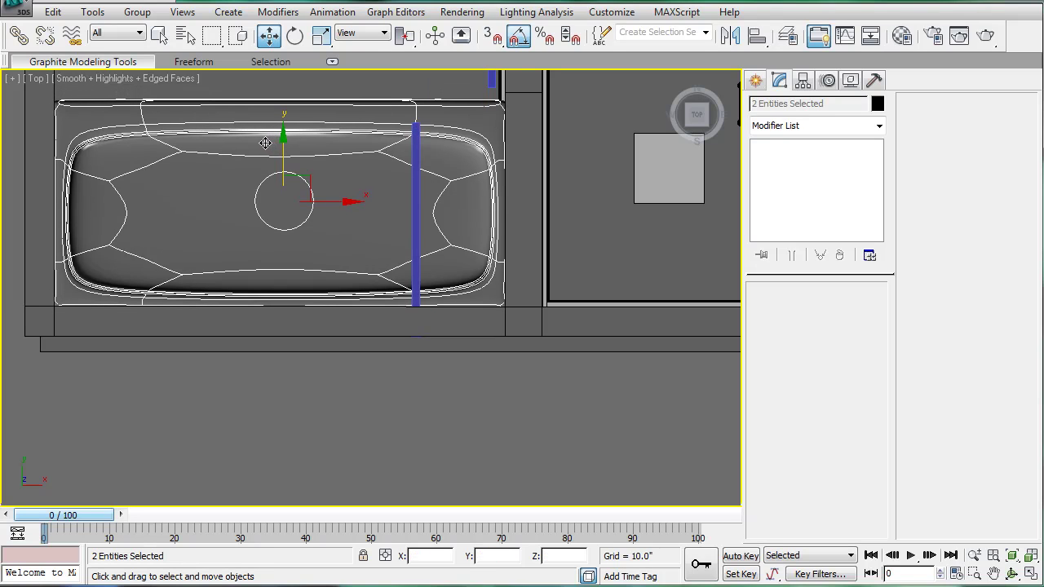
{"action": "middle_click_drag", "start_coordinate": [265, 143], "coordinate": [261, 321]}
{"action": "middle_click_drag", "start_coordinate": [176, 302], "coordinate": [241, 311]}
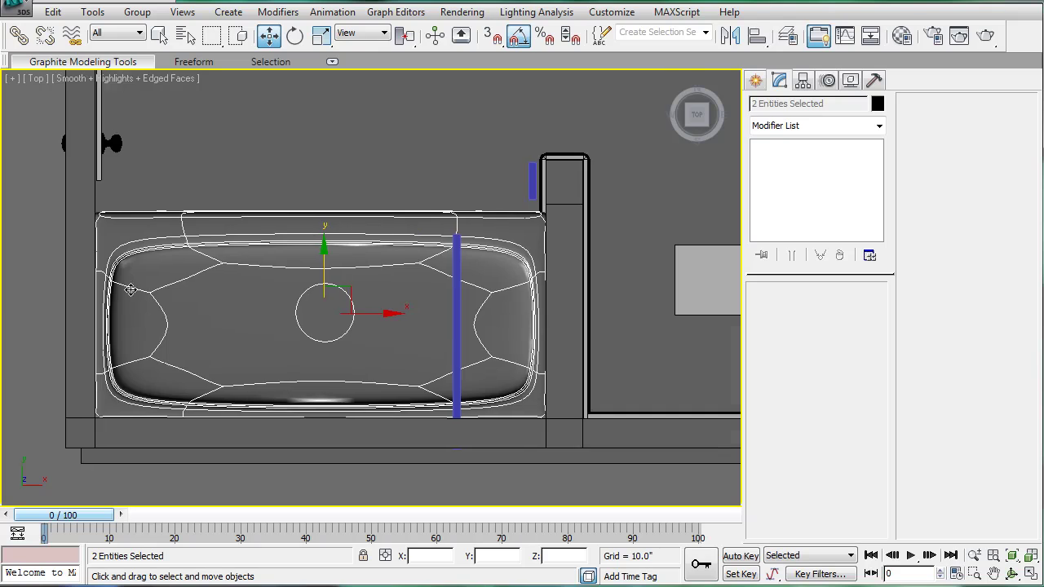
Delete the small blue box beside the free end of the partition wall
{"action": "scroll", "coordinate": [237, 309], "scroll_direction": "down", "scroll_amount": 1}
{"action": "left_click", "coordinate": [88, 288]}
{"action": "middle_click_drag", "start_coordinate": [525, 181], "coordinate": [496, 199]}
{"action": "scroll", "coordinate": [496, 199], "scroll_direction": "up", "scroll_amount": 2}
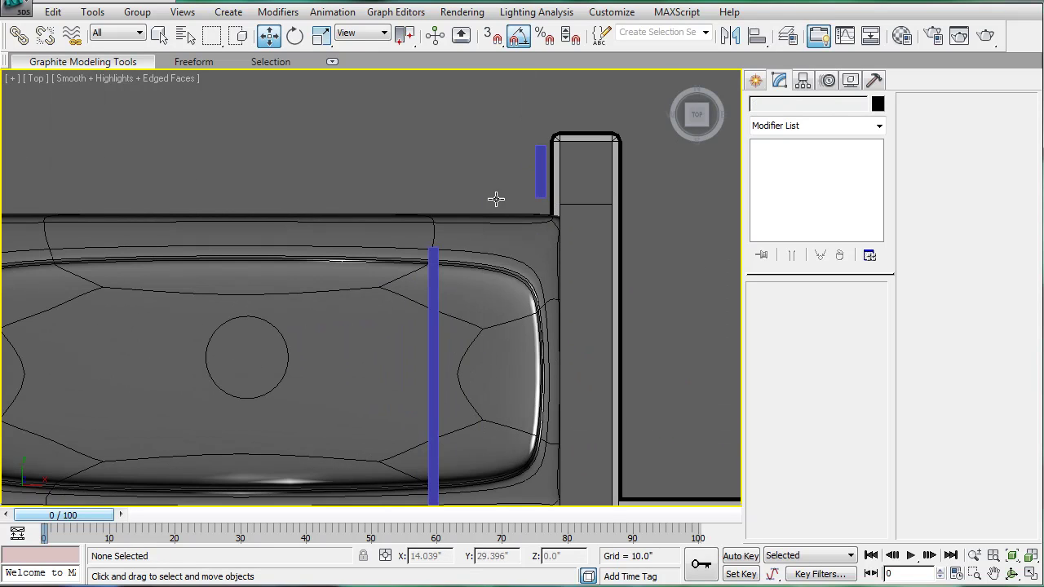
{"action": "left_click", "coordinate": [539, 173]}
{"action": "key", "text": "Delete"}
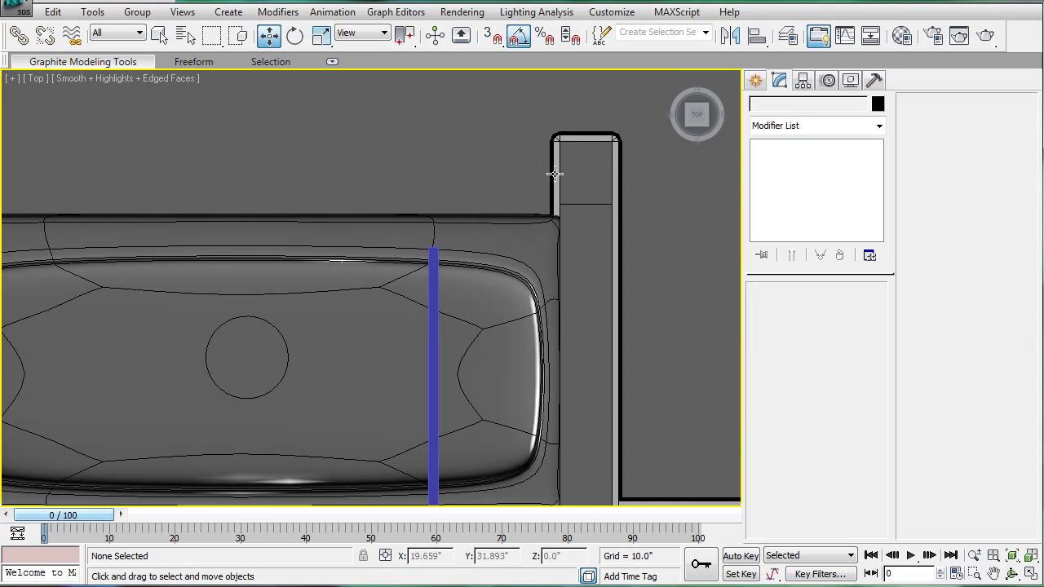
In the perspective view, delete the long blue box lying across the bathtub
{"action": "scroll", "coordinate": [460, 193], "scroll_direction": "down", "scroll_amount": 4}
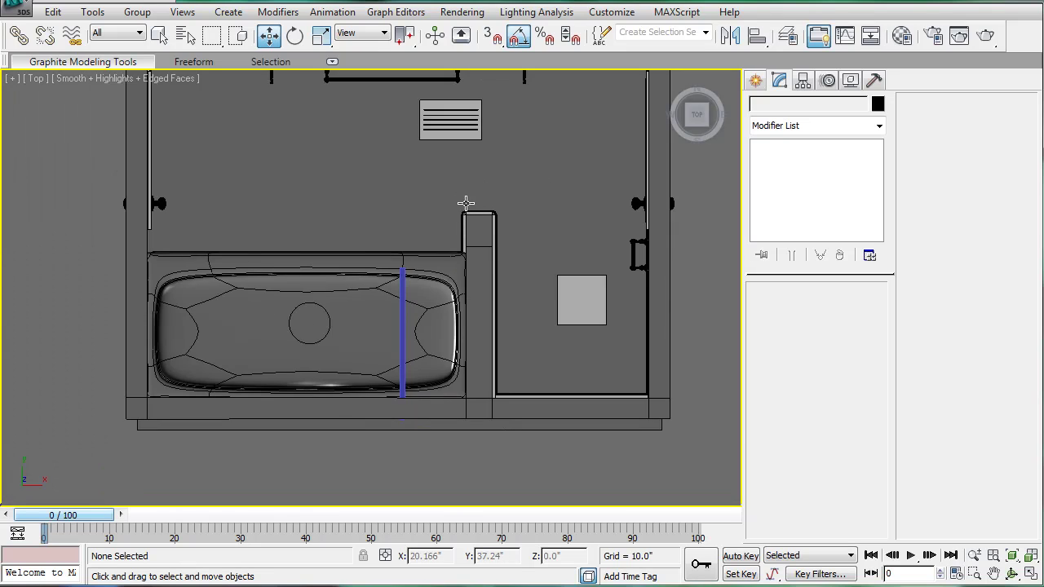
{"action": "key", "text": "p"}
{"action": "middle_click_drag", "start_coordinate": [466, 202], "coordinate": [613, 239], "text": "alt"}
{"action": "left_click", "coordinate": [380, 212]}
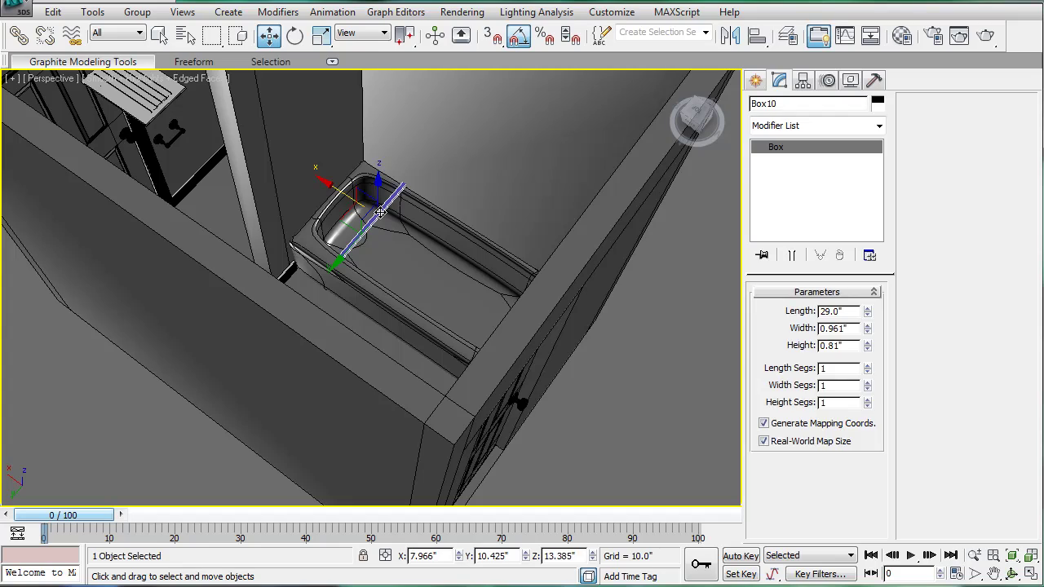
{"action": "key", "text": "Delete"}
Turn off edged faces in the perspective view and switch to the four-viewport layout with the Front view zoomed out
{"action": "scroll", "coordinate": [395, 212], "scroll_direction": "down", "scroll_amount": 4}
{"action": "middle_click_drag", "start_coordinate": [421, 228], "coordinate": [342, 255], "text": "alt"}
{"action": "key", "text": "F4"}
{"action": "scroll", "coordinate": [464, 284], "scroll_direction": "up", "scroll_amount": 3}
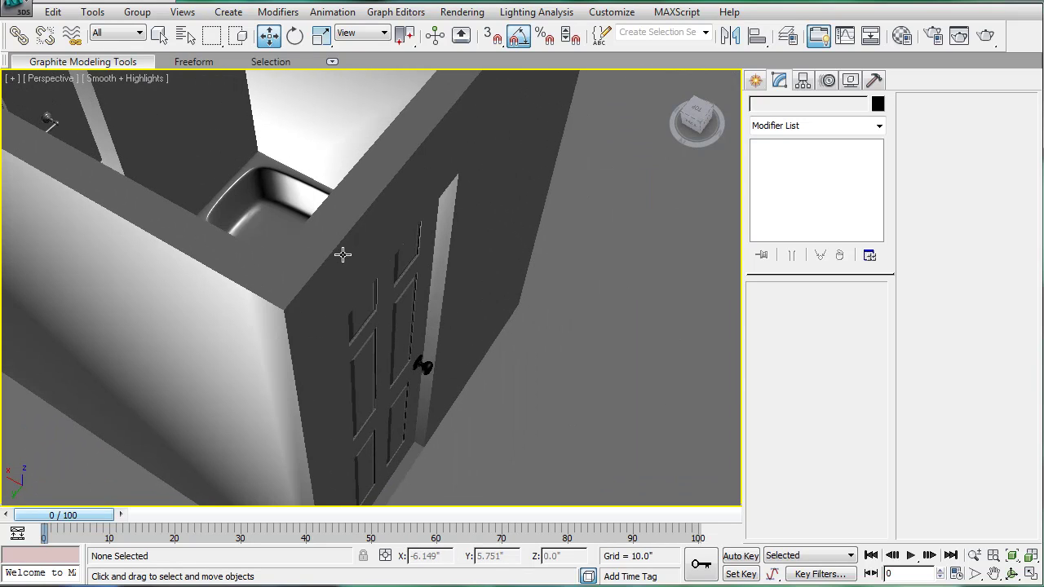
{"action": "key", "text": "alt+w"}
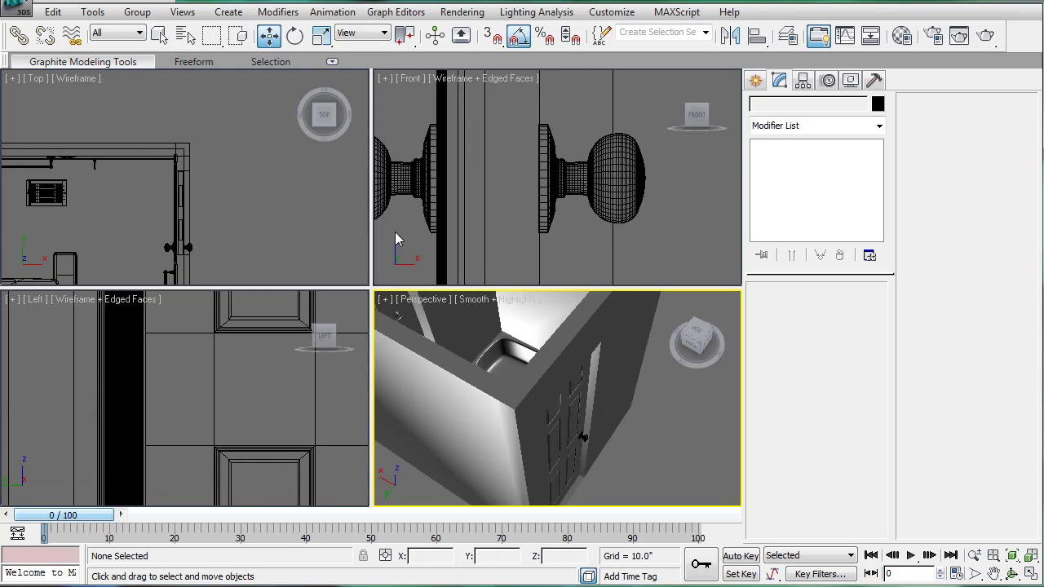
{"action": "scroll", "coordinate": [510, 207], "scroll_direction": "down", "scroll_amount": 10}
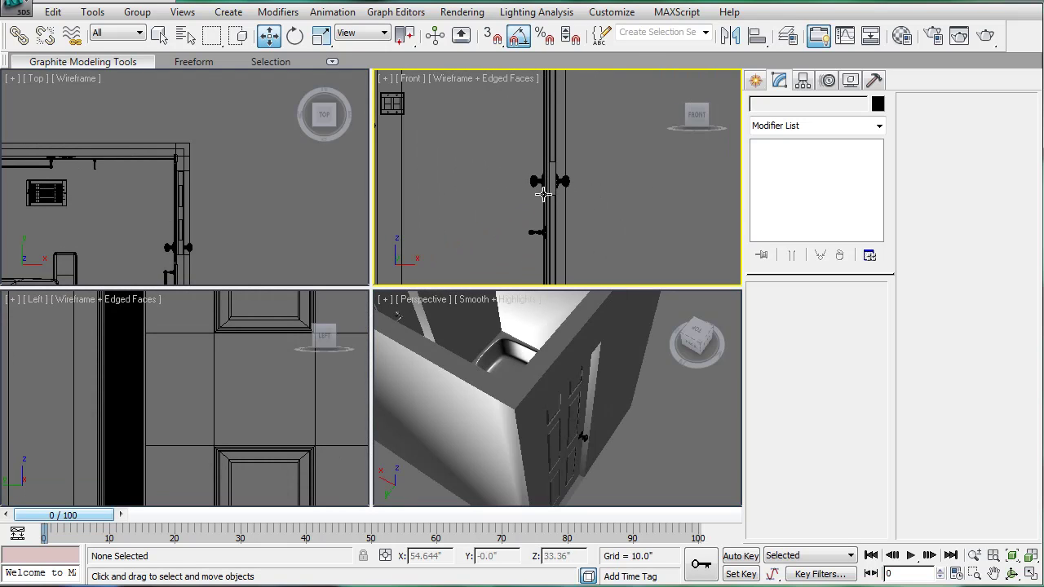
Load the door knob photo P1000190 from the bathroom tutorial folder as the Front viewport background
{"action": "key", "text": "alt+b"}
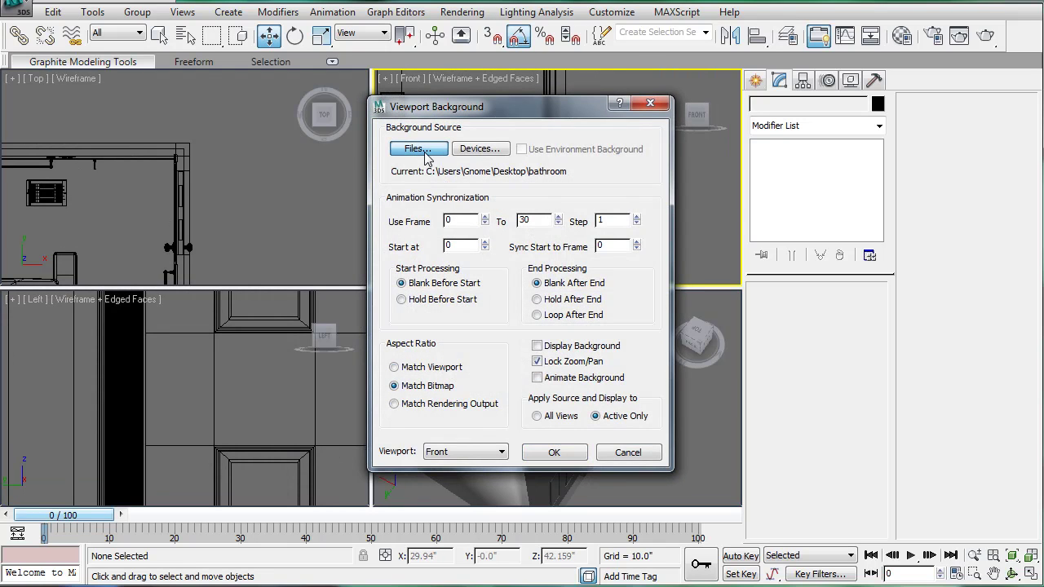
{"action": "left_click", "coordinate": [414, 150]}
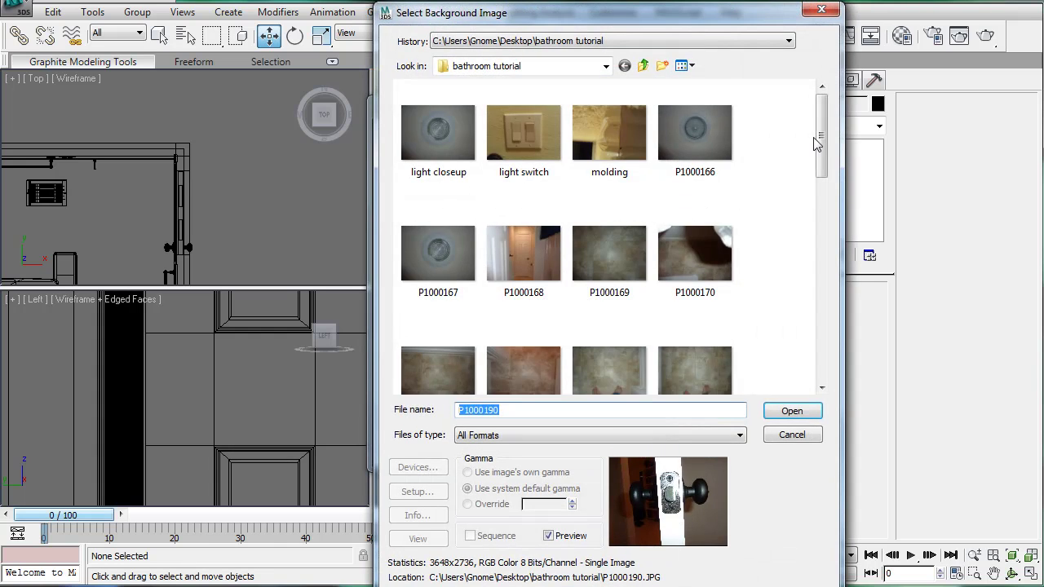
{"action": "left_click_drag", "start_coordinate": [818, 144], "coordinate": [815, 350]}
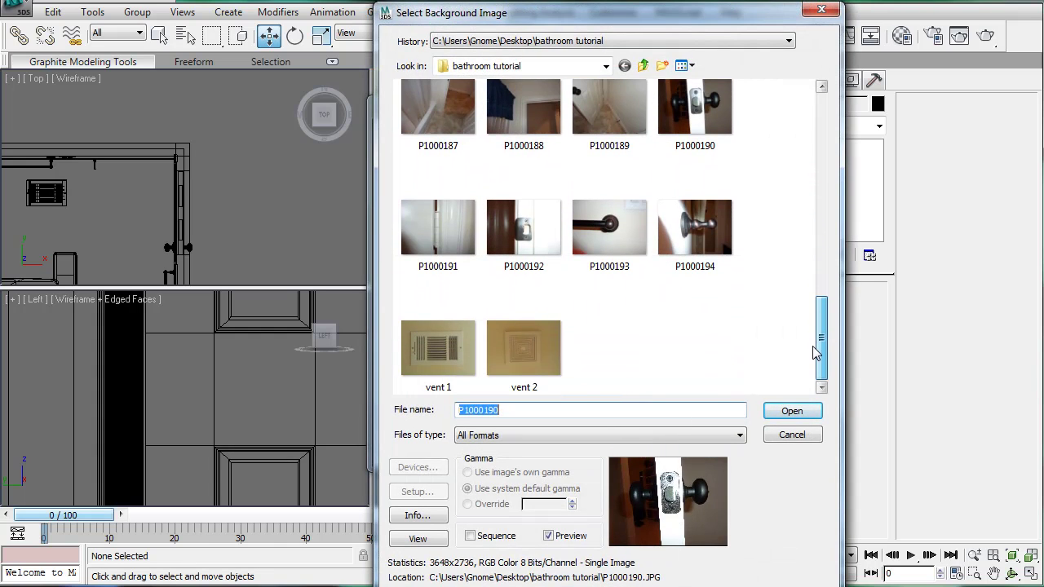
{"action": "left_click", "coordinate": [790, 411]}
{"action": "left_click", "coordinate": [554, 452]}
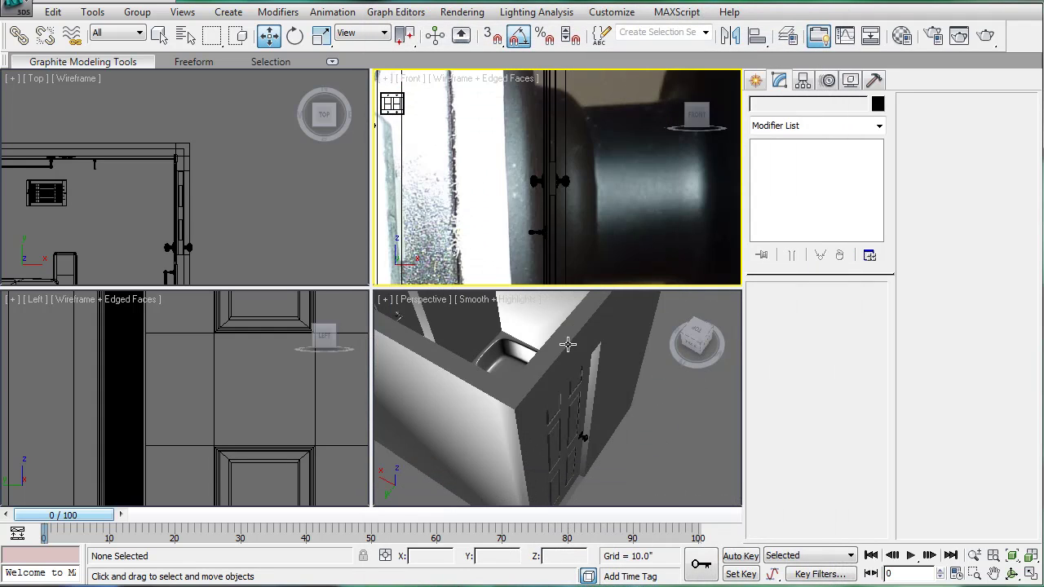
{"action": "scroll", "coordinate": [600, 204], "scroll_direction": "down", "scroll_amount": 5}
Select every object in the scene and hide the selection
{"action": "key", "text": "ctrl+a"}
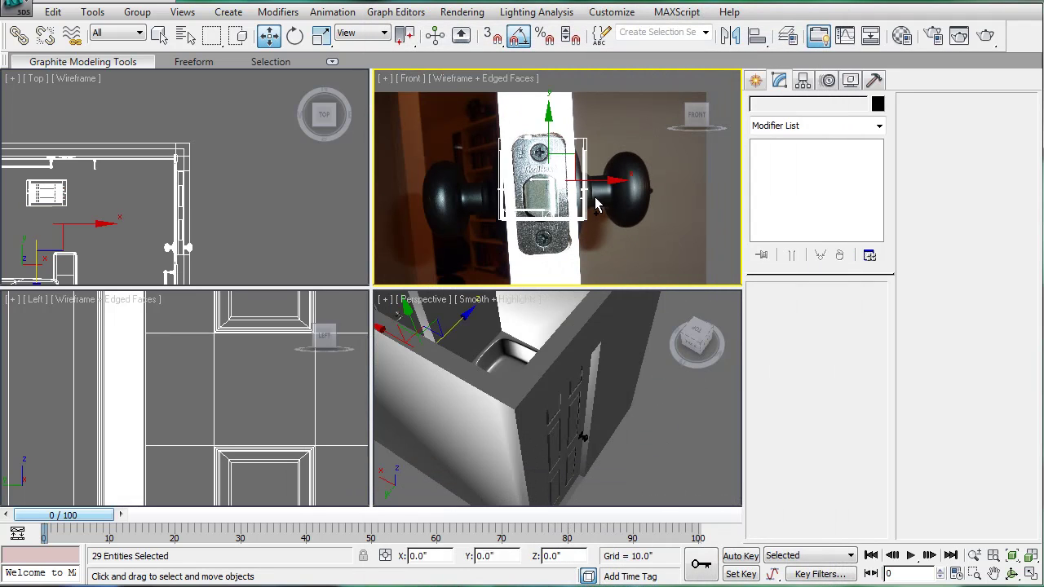
{"action": "scroll", "coordinate": [601, 208], "scroll_direction": "down", "scroll_amount": 3}
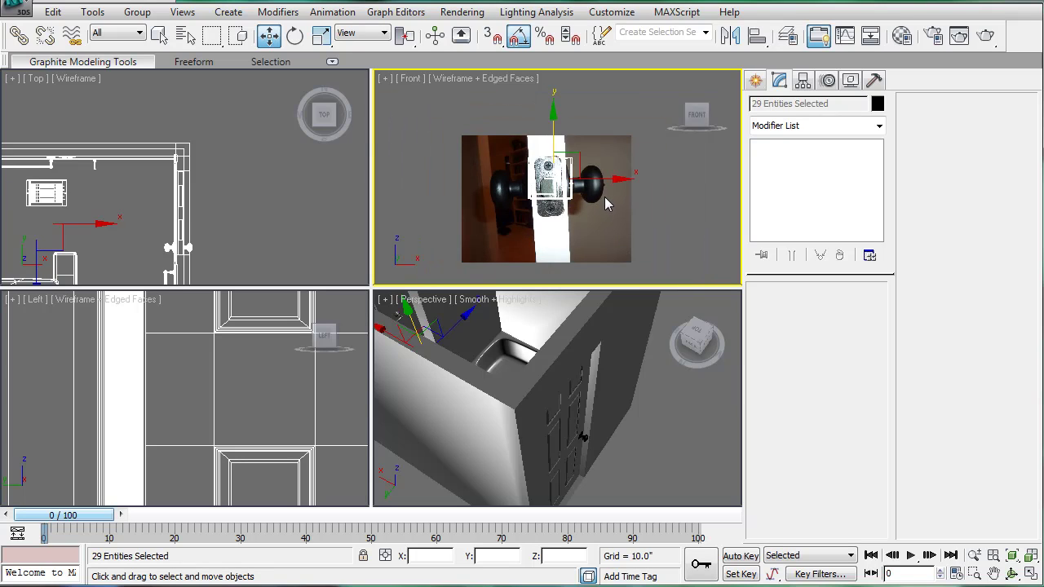
{"action": "right_click", "coordinate": [606, 203]}
{"action": "left_click", "coordinate": [622, 145]}
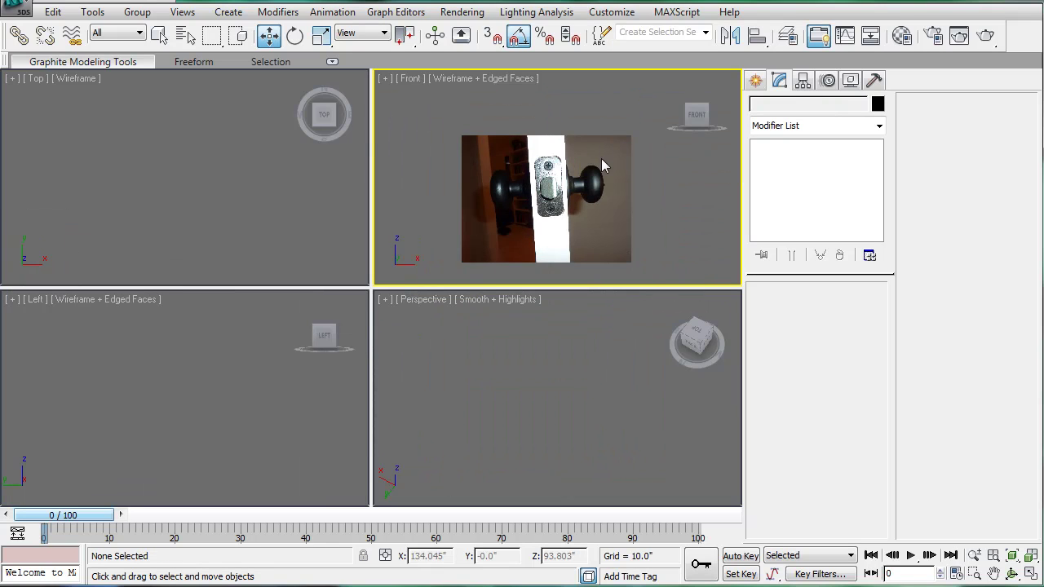
Replace the Front viewport background with the door hinge photo, keeping Match Bitmap and Lock Zoom/Pan enabled
{"action": "scroll", "coordinate": [600, 167], "scroll_direction": "up", "scroll_amount": 2}
{"action": "key", "text": "alt+b"}
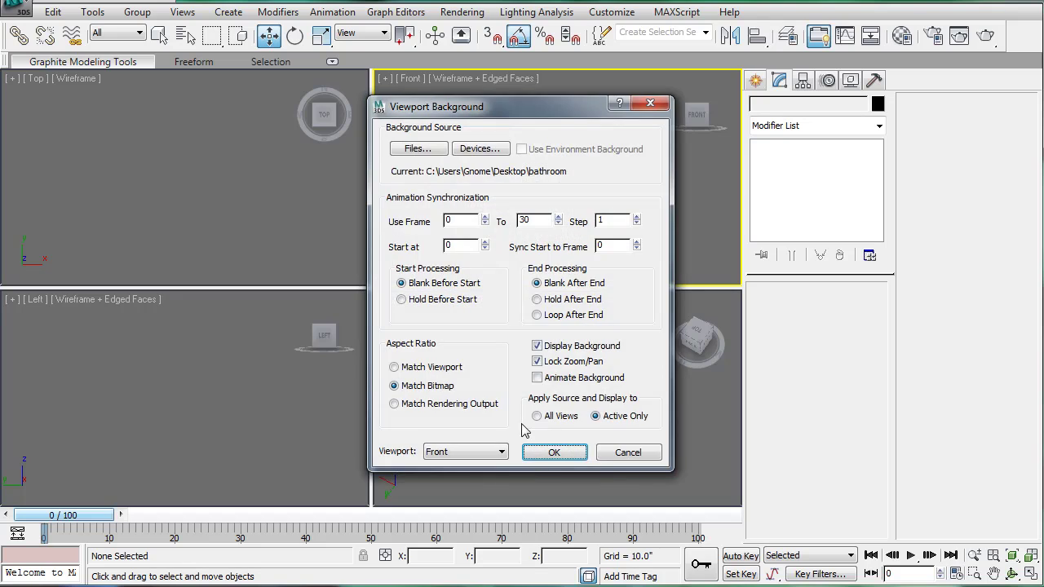
{"action": "left_click", "coordinate": [553, 452]}
{"action": "scroll", "coordinate": [560, 102], "scroll_direction": "down", "scroll_amount": 2}
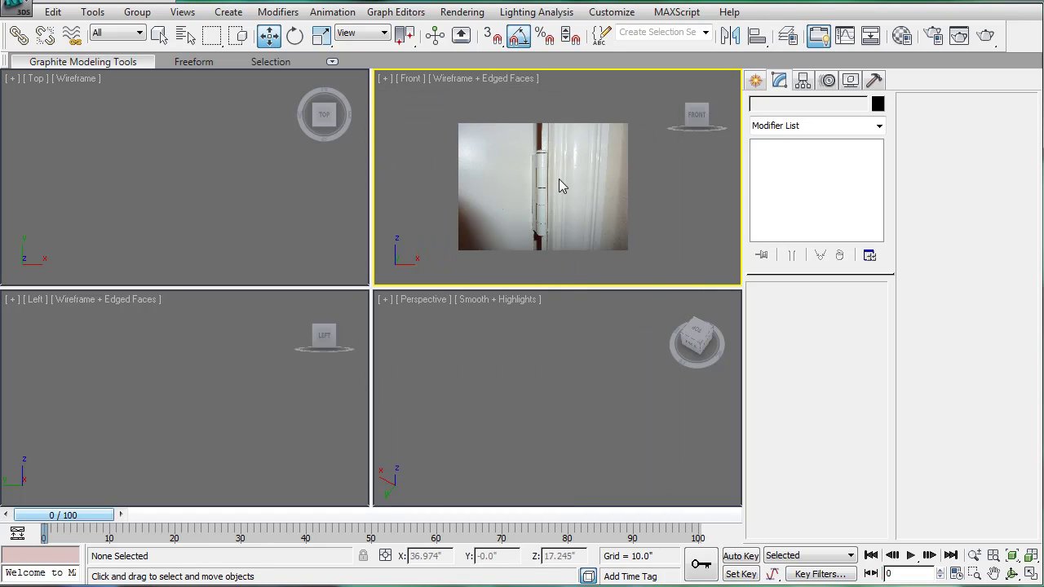
Create a cylinder of about 13.6" radius and 33.2" height over the top knuckle of the hinge photo in the Front view
{"action": "scroll", "coordinate": [560, 168], "scroll_direction": "up", "scroll_amount": 2}
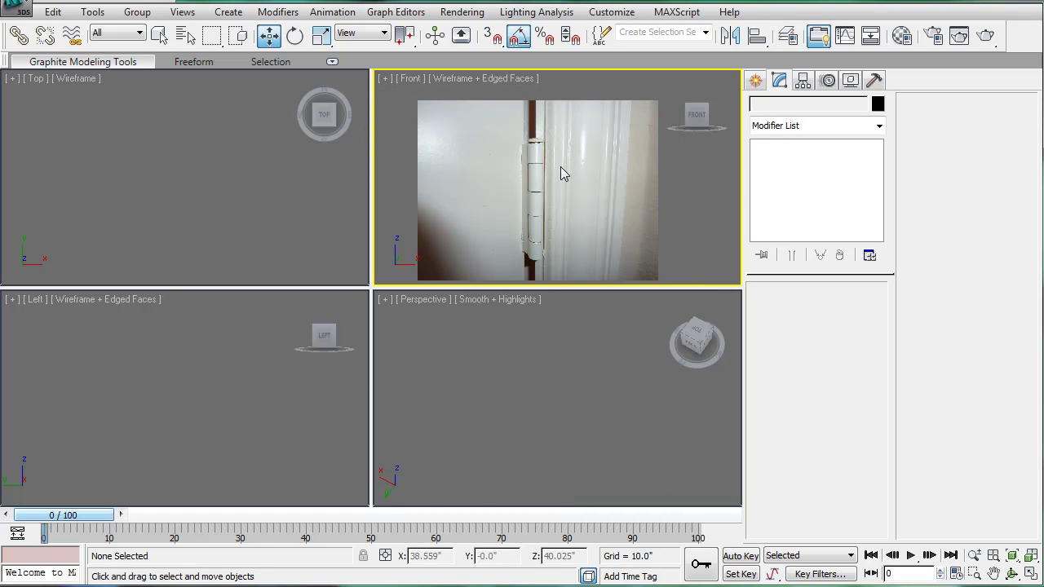
{"action": "left_click", "coordinate": [756, 81]}
{"action": "key", "text": "alt+w"}
{"action": "left_click", "coordinate": [787, 219]}
{"action": "scroll", "coordinate": [451, 252], "scroll_direction": "up", "scroll_amount": 5}
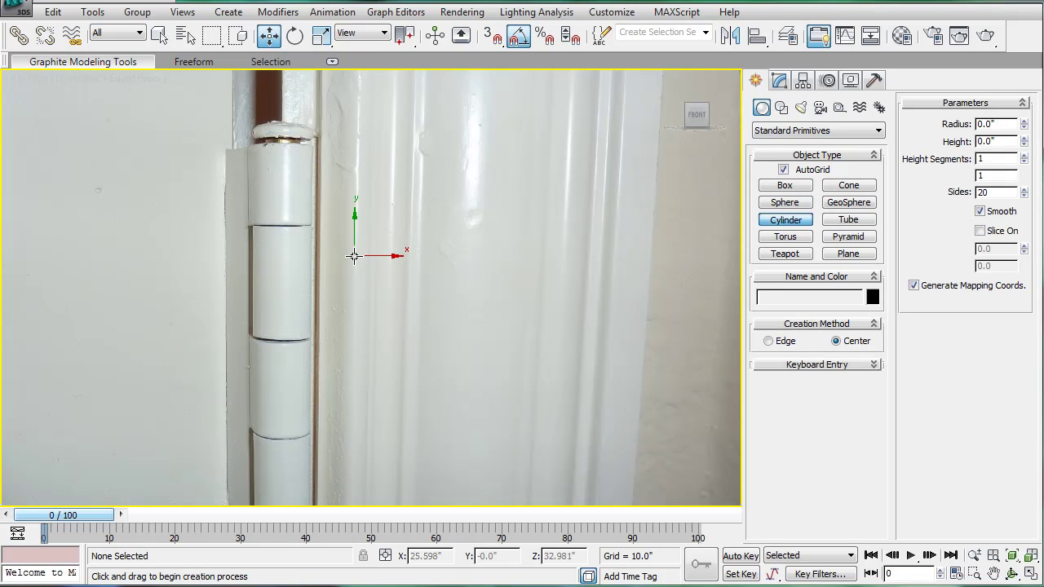
{"action": "scroll", "coordinate": [355, 189], "scroll_direction": "up", "scroll_amount": 2}
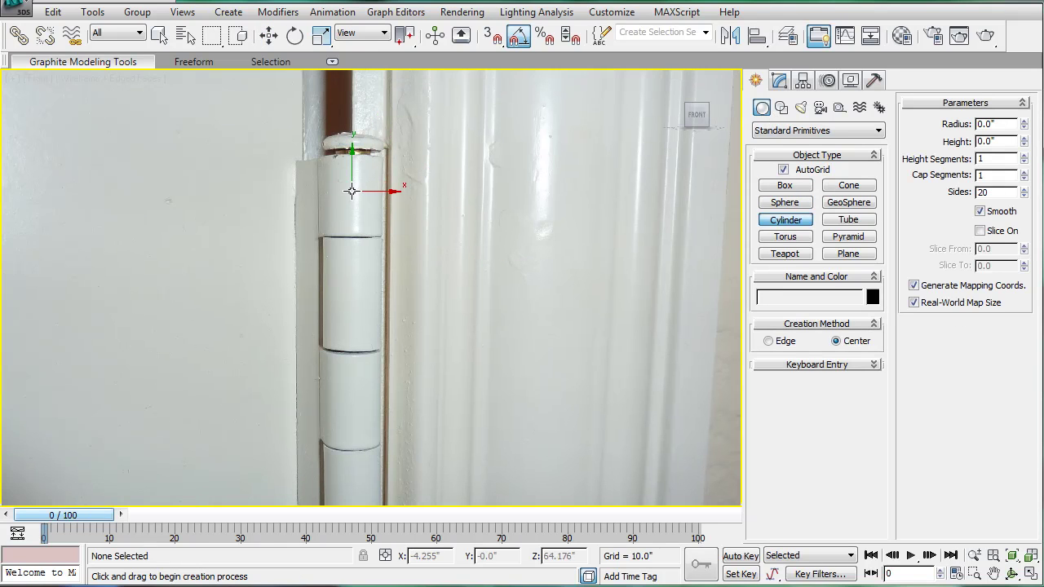
{"action": "left_click_drag", "start_coordinate": [348, 189], "coordinate": [354, 223]}
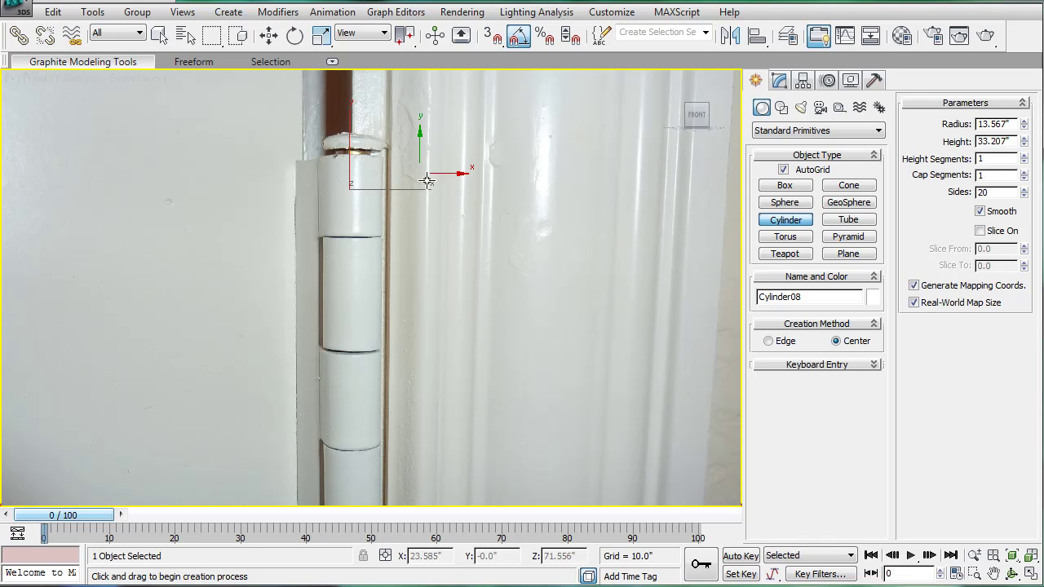
Rotate the cylinder upright and move it so it lines up with the hinge's top knuckle
{"action": "key", "text": "e"}
{"action": "mouse_move", "coordinate": [349, 201]}
{"action": "left_mouse_down"}
{"action": "mouse_move", "coordinate": [357, 129]}
{"action": "mouse_move", "coordinate": [359, 183]}
{"action": "left_mouse_up"}
{"action": "scroll", "coordinate": [396, 139], "scroll_direction": "down", "scroll_amount": 2}
{"action": "key", "text": "w"}
{"action": "scroll", "coordinate": [546, 226], "scroll_direction": "down", "scroll_amount": 3}
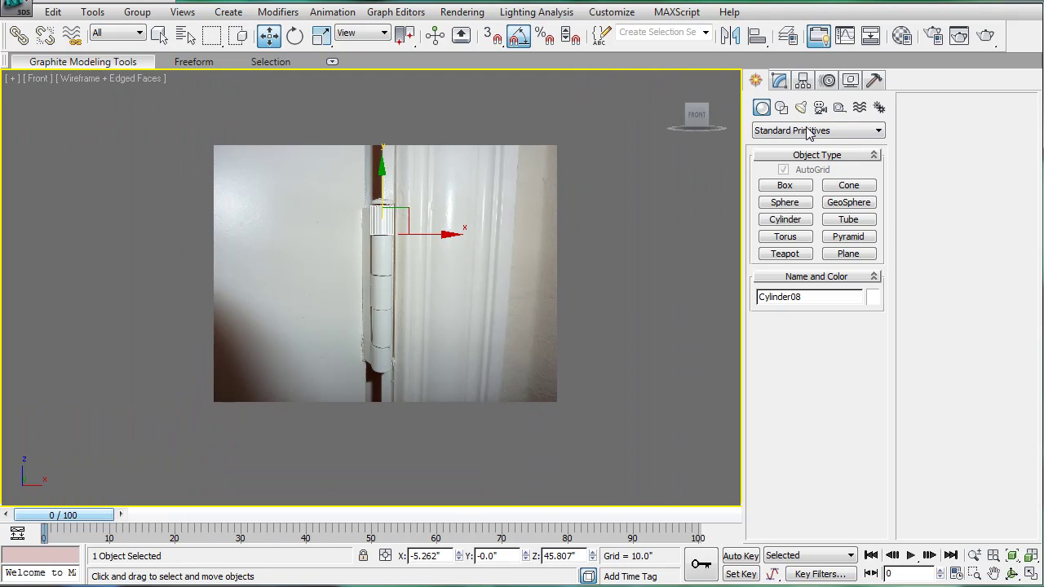
Convert the cylinder to Editable Poly and move its bottom vertices down to the lower end of the hinge barrel
{"action": "left_click", "coordinate": [778, 81]}
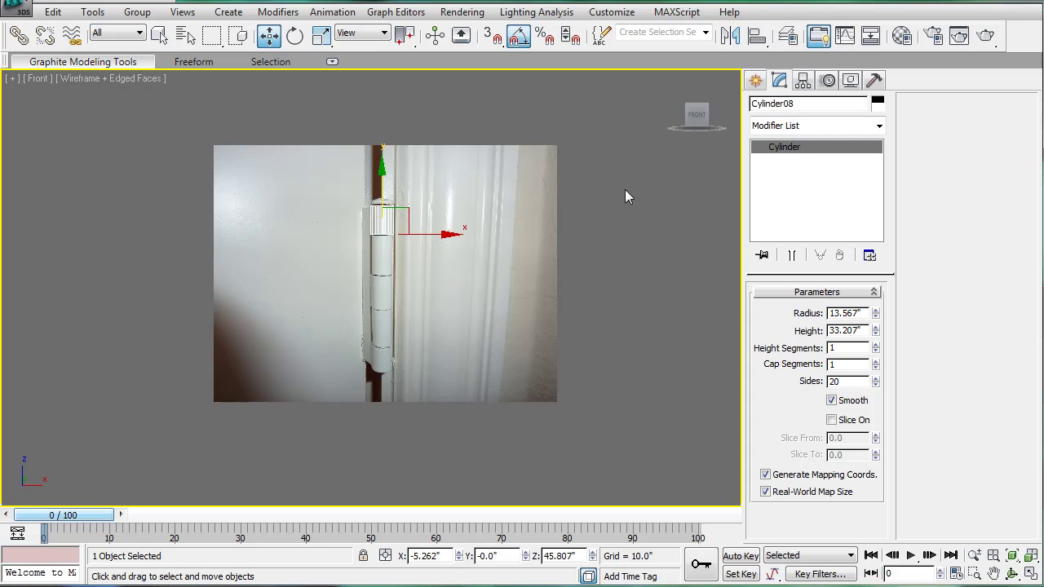
{"action": "scroll", "coordinate": [540, 198], "scroll_direction": "up", "scroll_amount": 2}
{"action": "key", "text": "ctrl+e"}
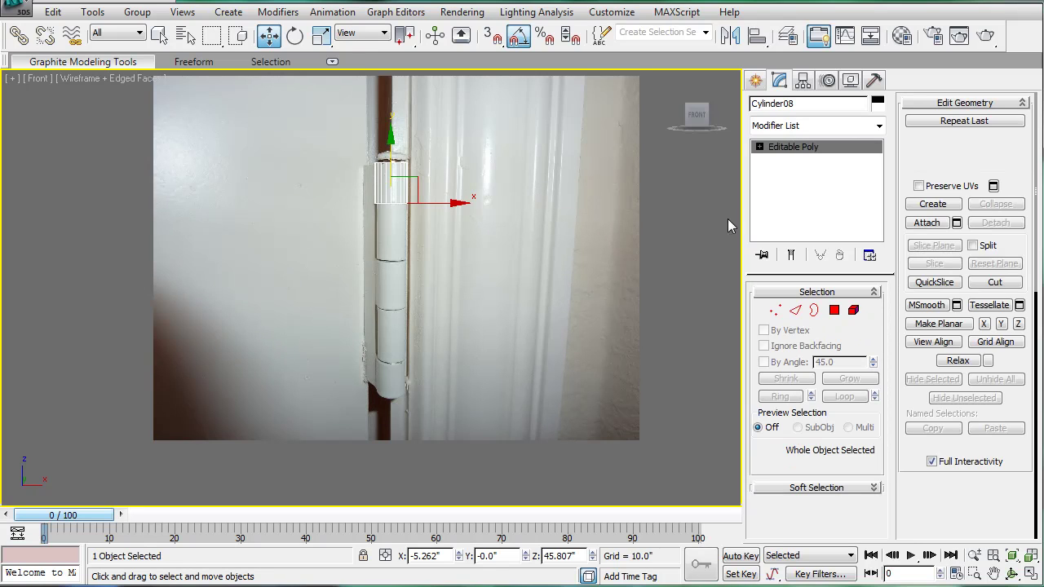
{"action": "left_click", "coordinate": [774, 311]}
{"action": "left_click_drag", "start_coordinate": [308, 173], "coordinate": [419, 237]}
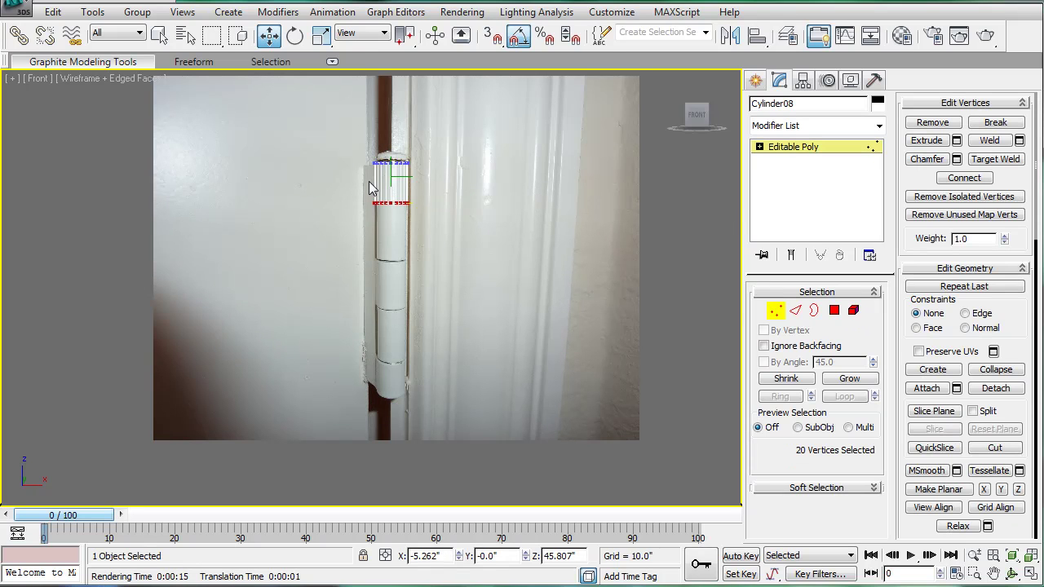
{"action": "left_click_drag", "start_coordinate": [391, 162], "coordinate": [392, 351]}
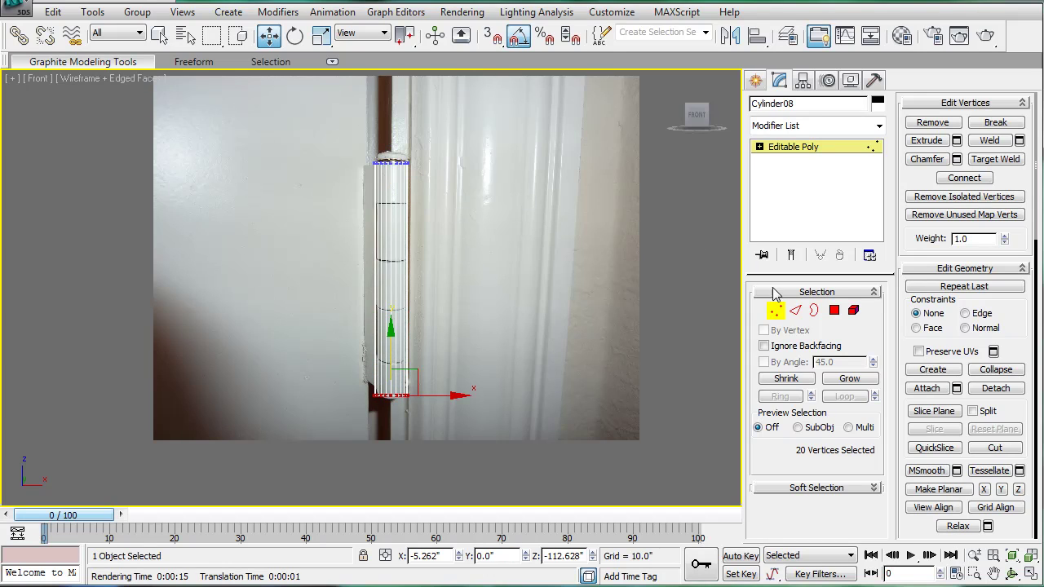
Select the cylinder's vertical edges and connect them with 4 segments, leaving pinch and slide at 0
{"action": "left_click", "coordinate": [794, 310]}
{"action": "left_click_drag", "start_coordinate": [273, 229], "coordinate": [428, 244]}
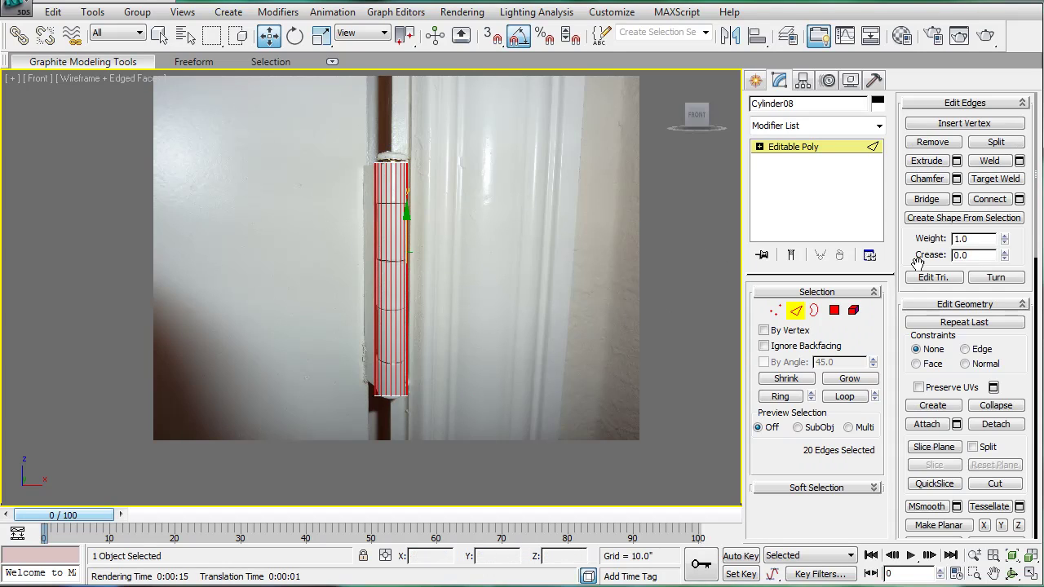
{"action": "left_click", "coordinate": [1019, 199]}
{"action": "scroll", "coordinate": [375, 291], "scroll_direction": "up", "scroll_amount": 2}
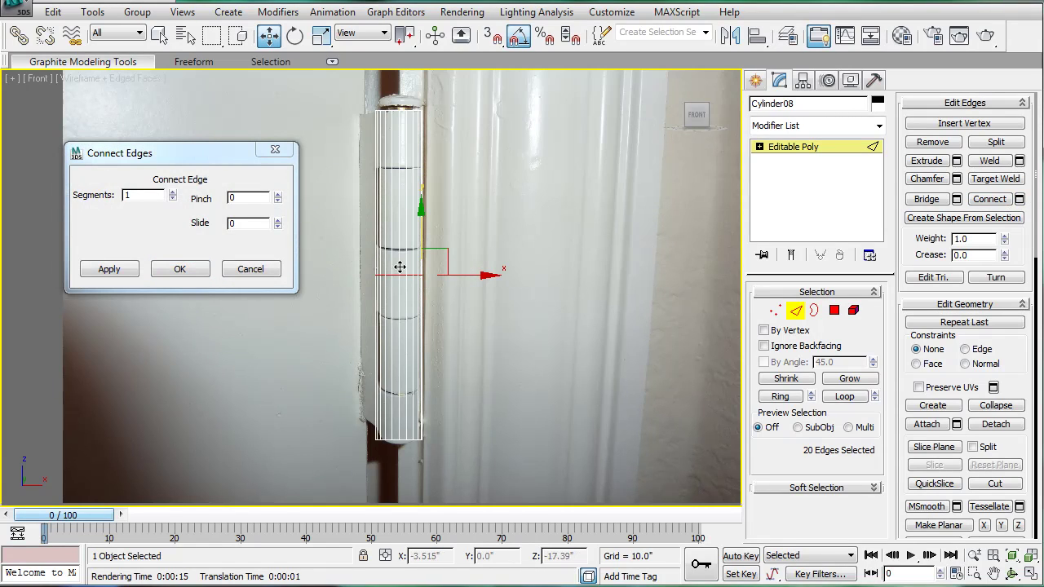
{"action": "left_click", "coordinate": [172, 193]}
{"action": "left_click", "coordinate": [172, 194]}
{"action": "left_click", "coordinate": [172, 193]}
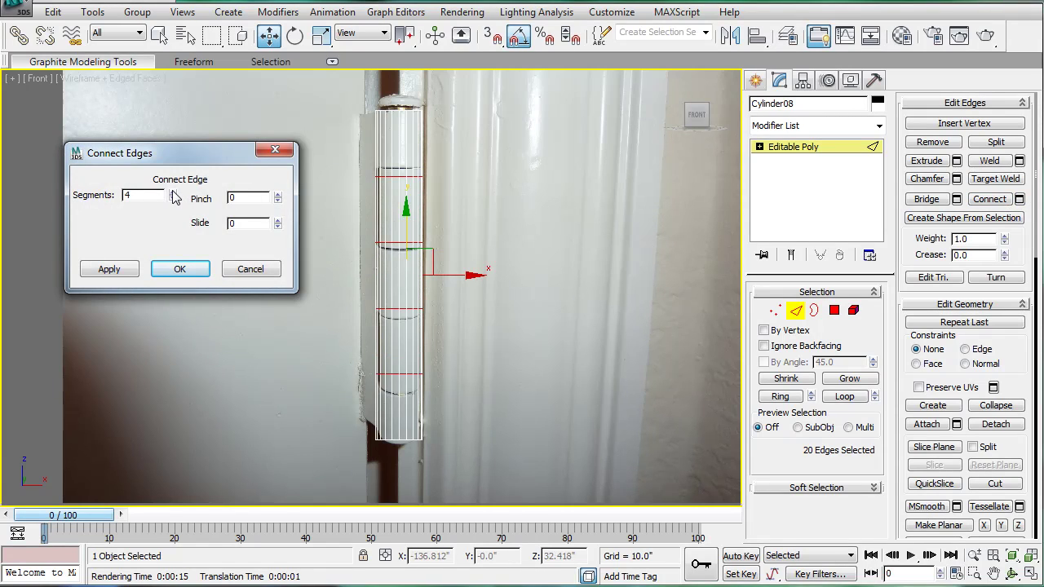
{"action": "left_click", "coordinate": [179, 269]}
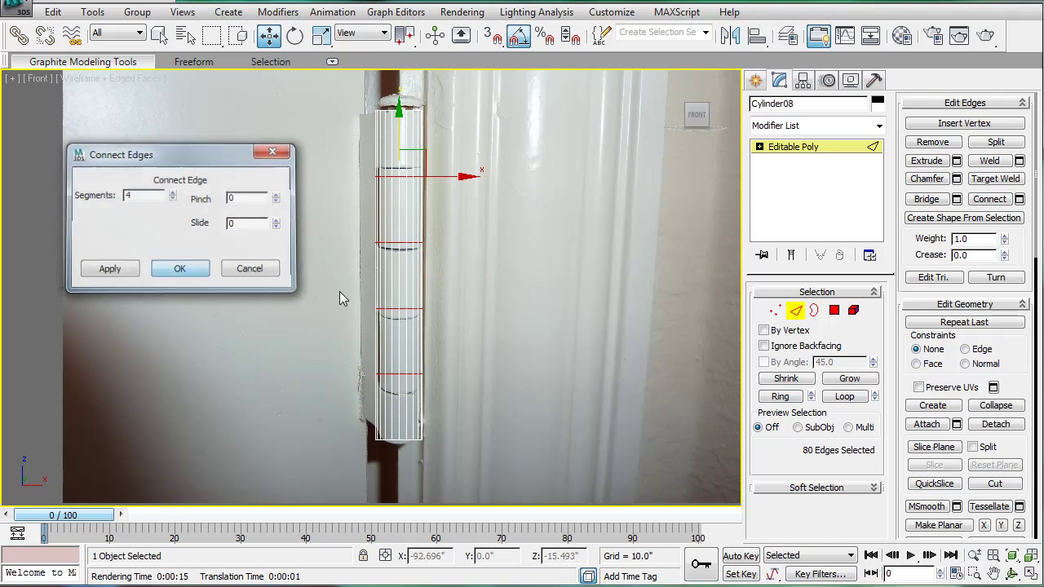
Chamfer the four connected edge loops by 0.67" with 1 segment
{"action": "left_click", "coordinate": [957, 180]}
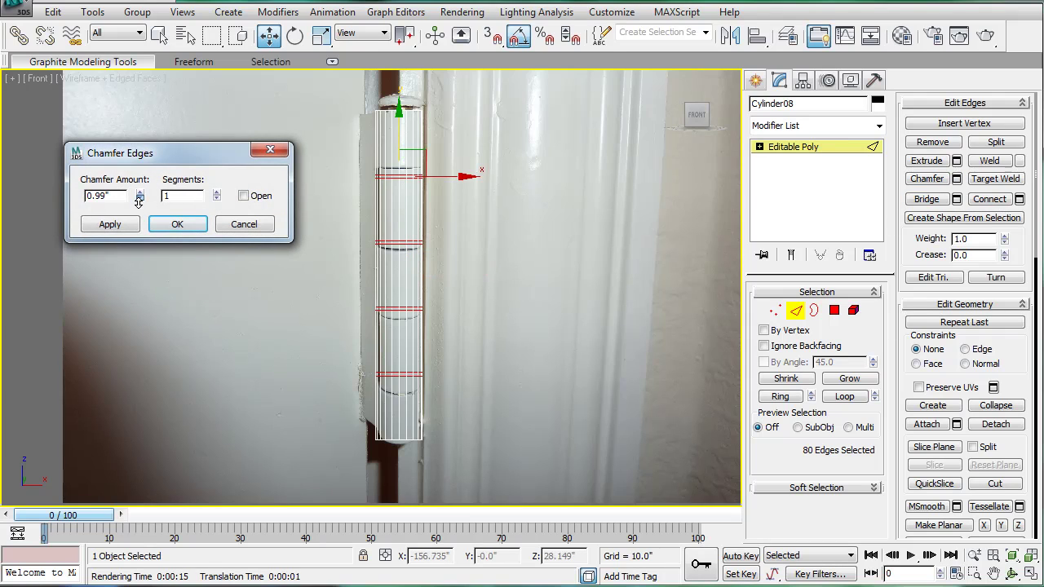
{"action": "left_click_drag", "start_coordinate": [140, 199], "coordinate": [136, 236]}
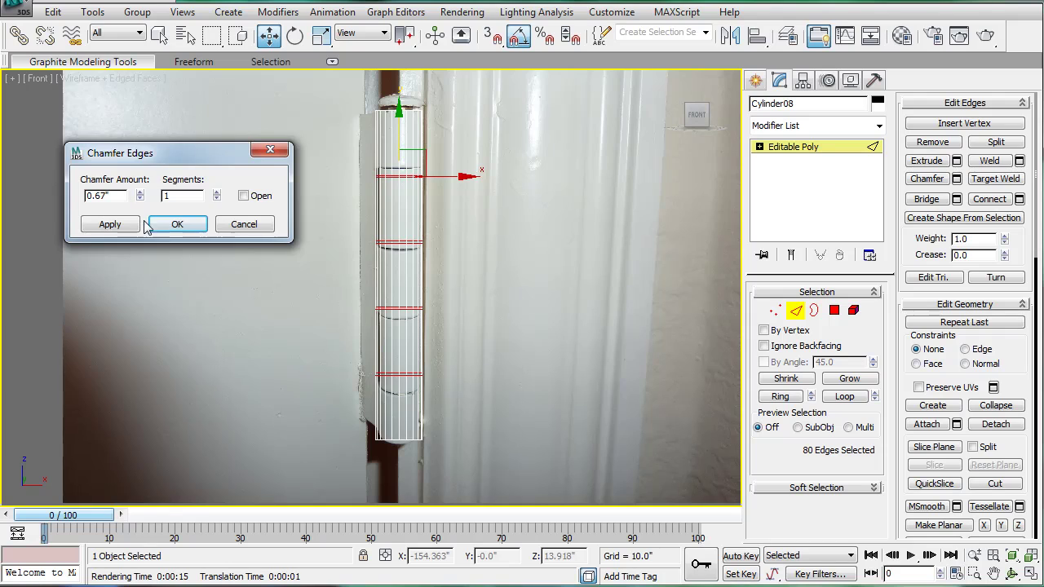
{"action": "left_click", "coordinate": [177, 225]}
Limit the polygon selection to the four thin chamfered bands, deselecting the wide sections and caps, with selected faces shaded
{"action": "key", "text": "4"}
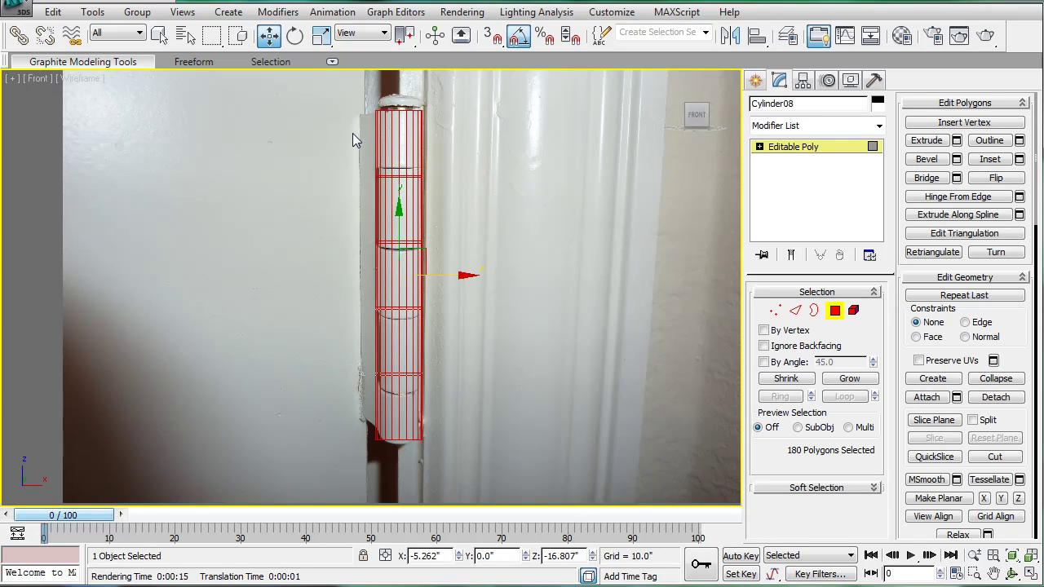
{"action": "key", "text": "F2"}
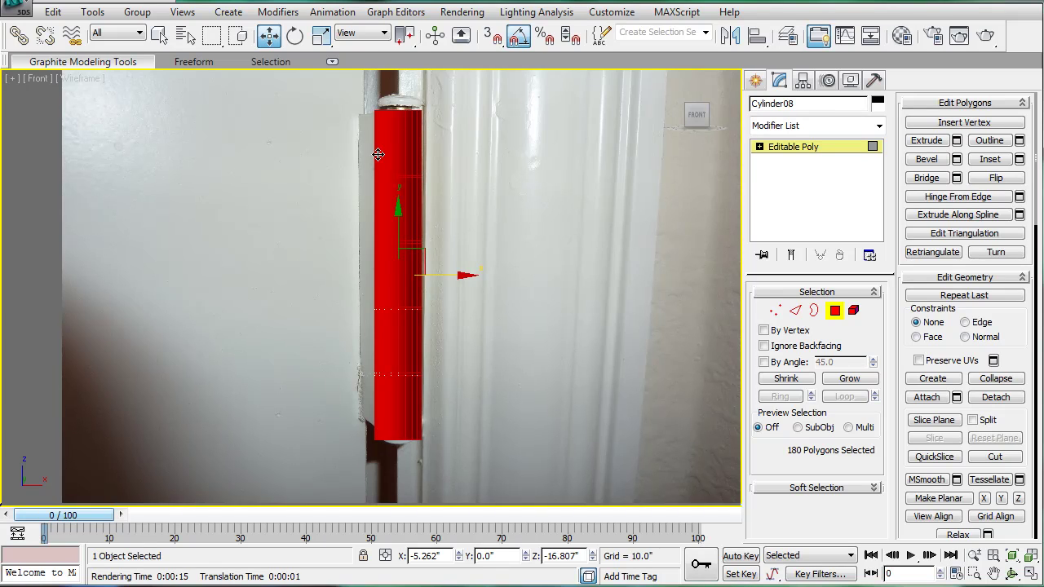
{"action": "left_click_drag", "start_coordinate": [484, 153], "coordinate": [494, 215], "text": "alt"}
{"action": "left_click_drag", "start_coordinate": [304, 200], "coordinate": [303, 200], "text": "alt"}
{"action": "left_click_drag", "start_coordinate": [323, 266], "coordinate": [519, 279], "text": "alt"}
{"action": "left_click_drag", "start_coordinate": [487, 324], "coordinate": [305, 337], "text": "alt"}
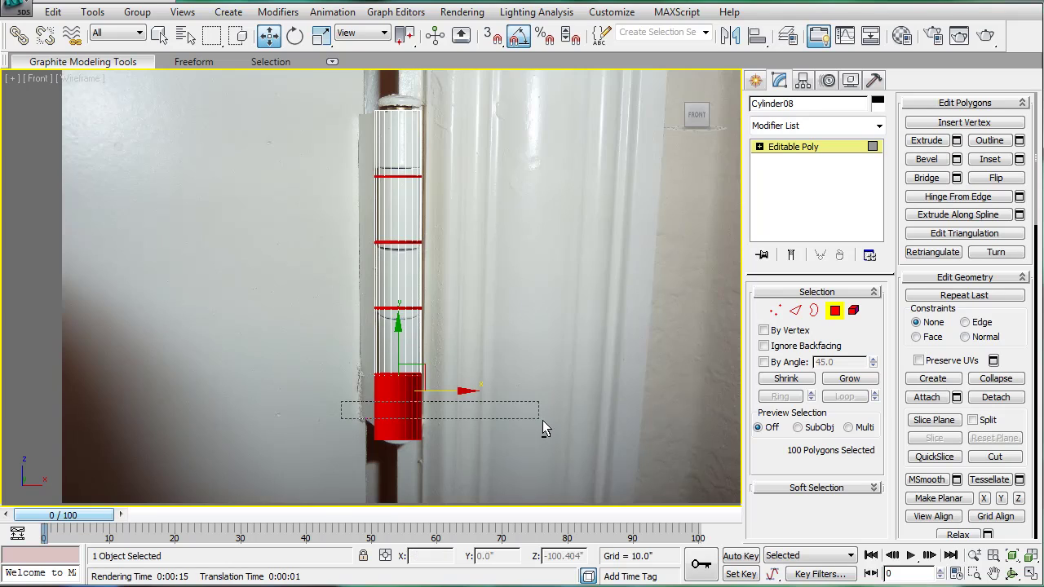
{"action": "left_click_drag", "start_coordinate": [543, 421], "coordinate": [543, 422], "text": "alt"}
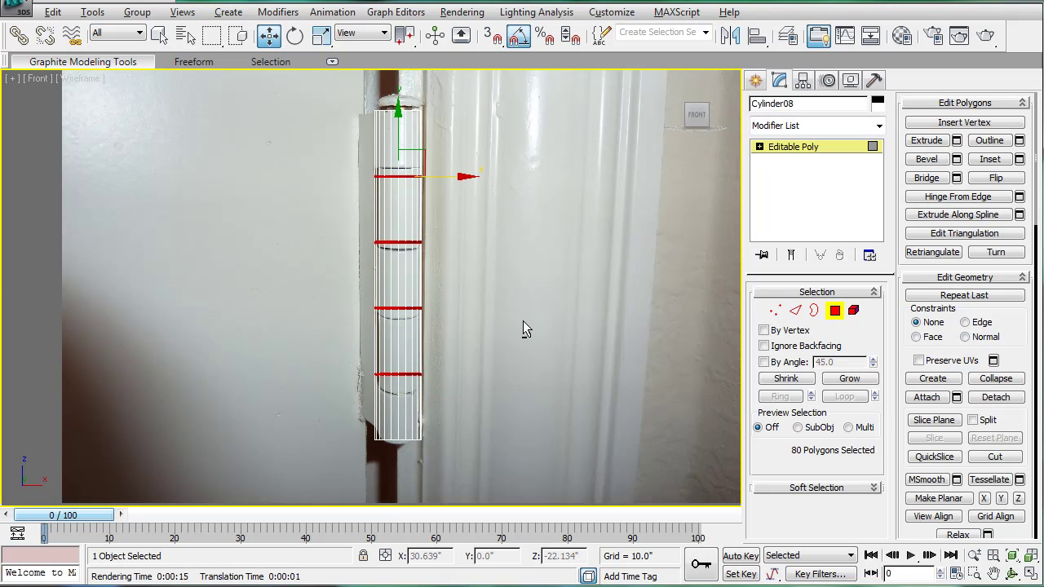
Extrude the four thin bands inward along Local Normal with a height of -1.3" to form the knuckle grooves
{"action": "key", "text": "alt+w"}
{"action": "middle_click_drag", "start_coordinate": [580, 413], "coordinate": [666, 376], "text": "alt"}
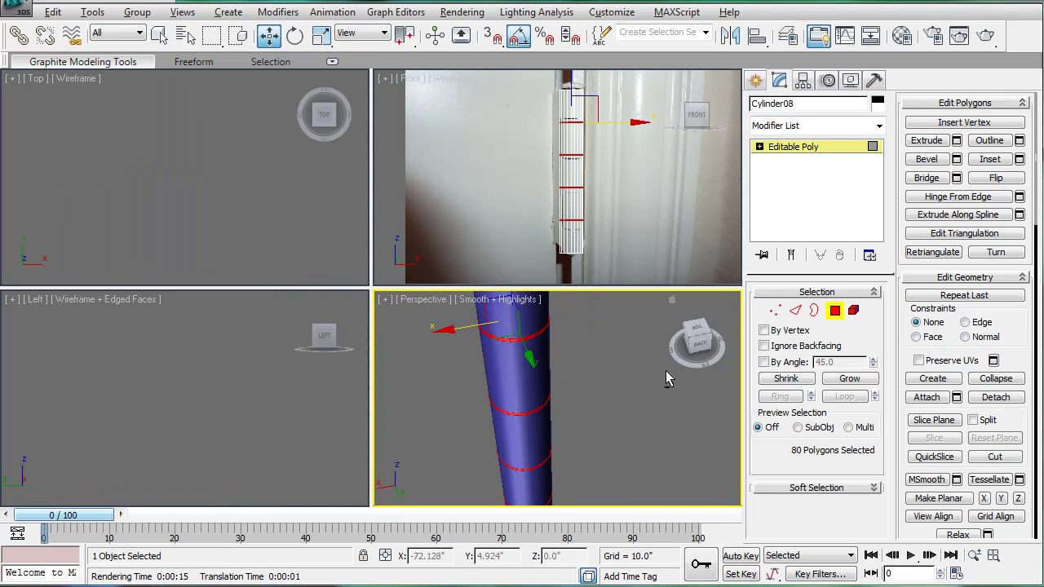
{"action": "left_click", "coordinate": [956, 141]}
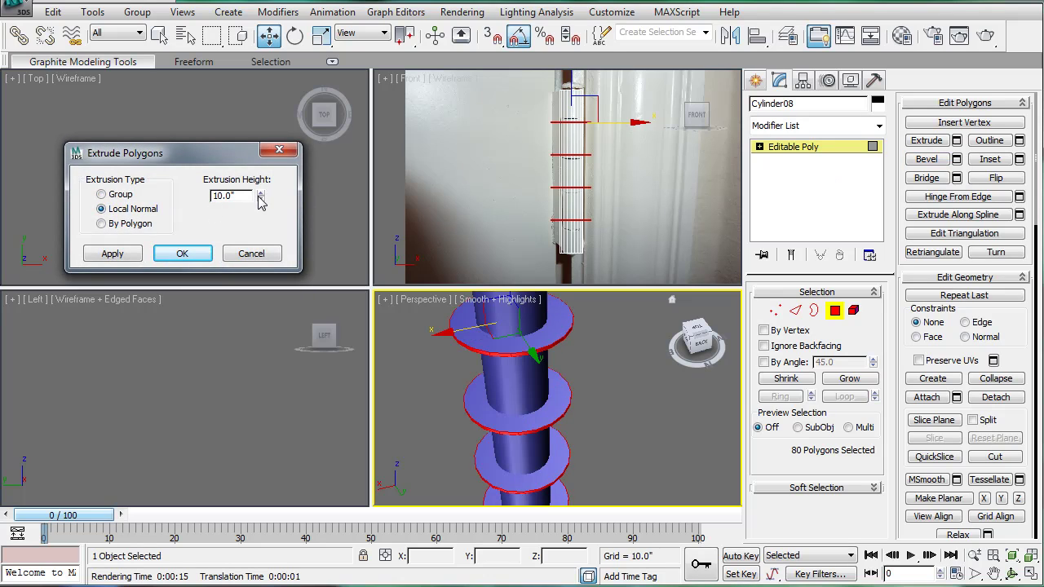
{"action": "left_click_drag", "start_coordinate": [260, 201], "coordinate": [251, 286]}
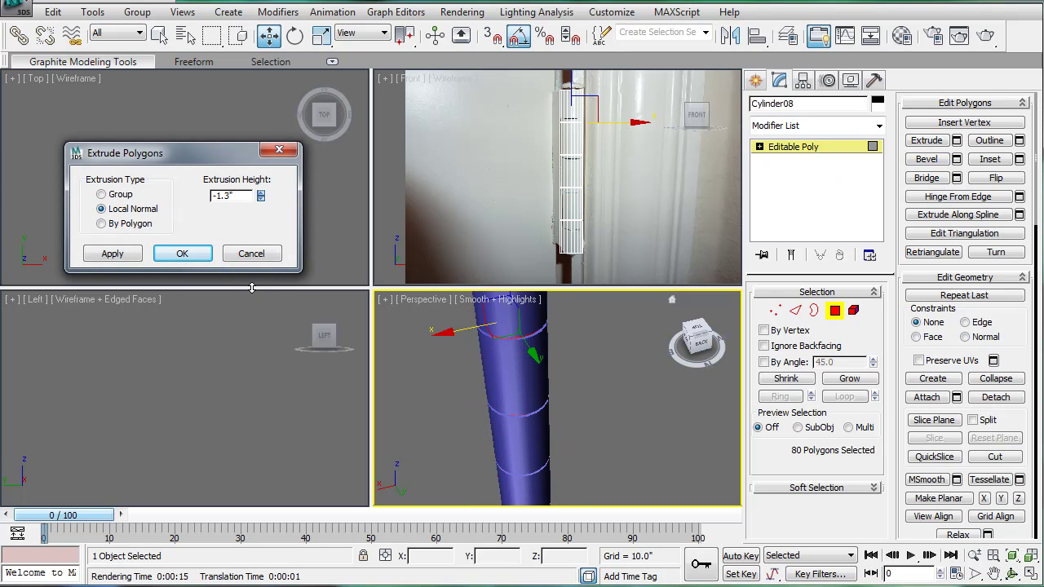
{"action": "left_click", "coordinate": [183, 253]}
Select the cylinder's top cap polygon and inset it slightly to match the hinge pin's neck
{"action": "scroll", "coordinate": [544, 175], "scroll_direction": "up", "scroll_amount": 3}
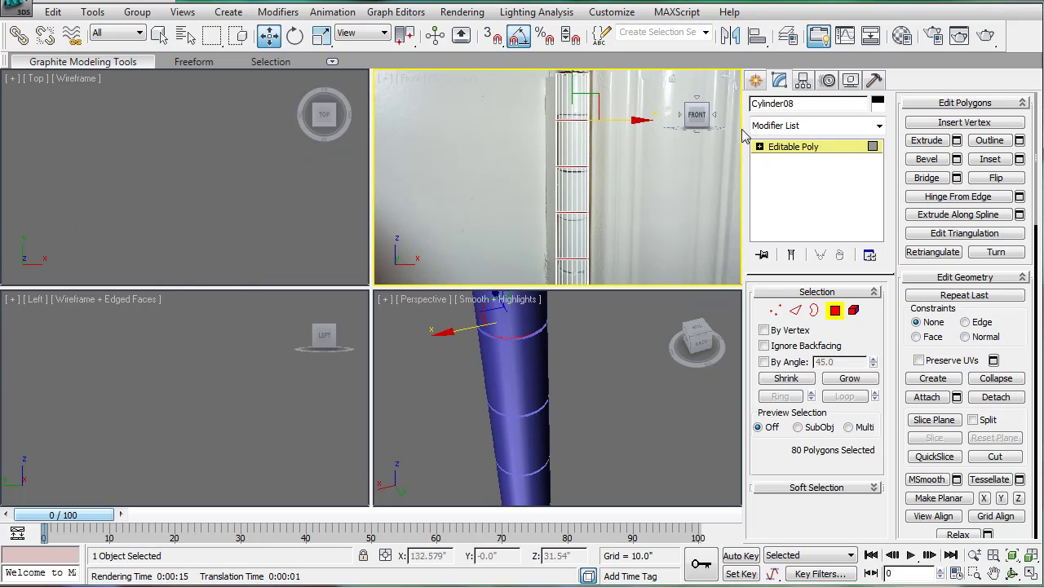
{"action": "scroll", "coordinate": [582, 325], "scroll_direction": "down", "scroll_amount": 3}
{"action": "left_click", "coordinate": [501, 332]}
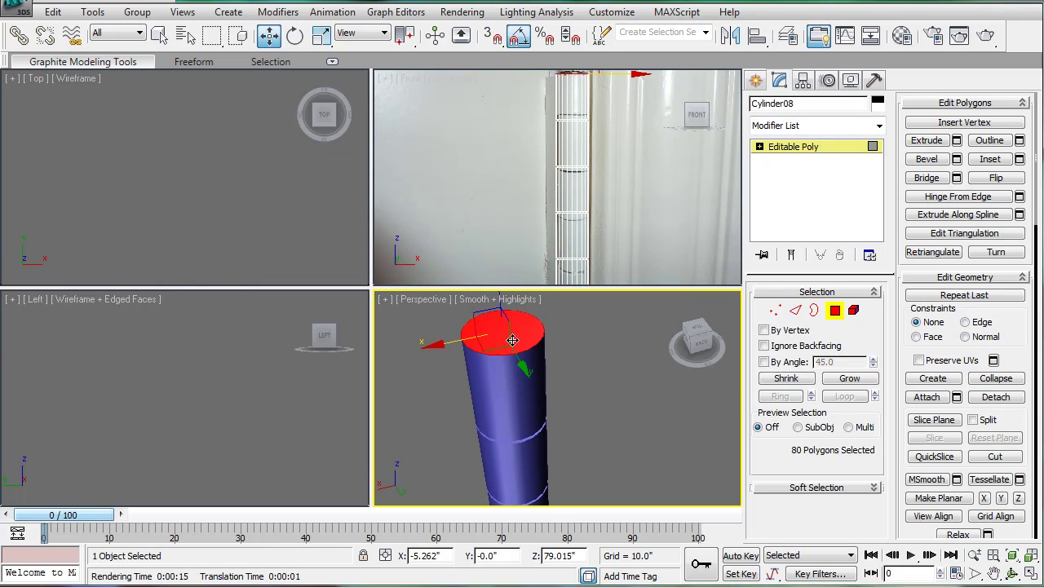
{"action": "scroll", "coordinate": [636, 163], "scroll_direction": "up", "scroll_amount": 4}
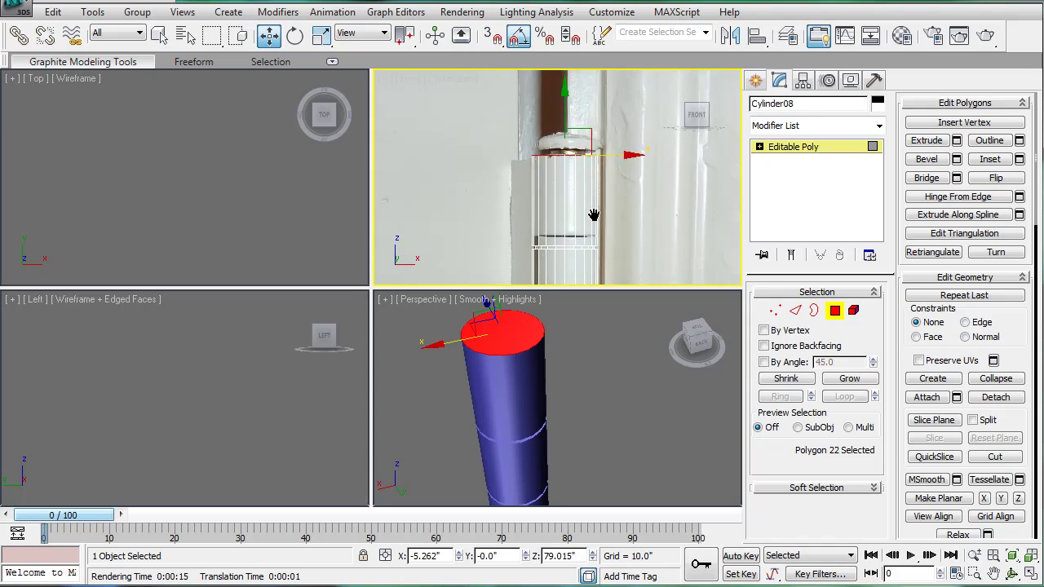
{"action": "left_click", "coordinate": [990, 160]}
{"action": "left_click_drag", "start_coordinate": [502, 329], "coordinate": [507, 329]}
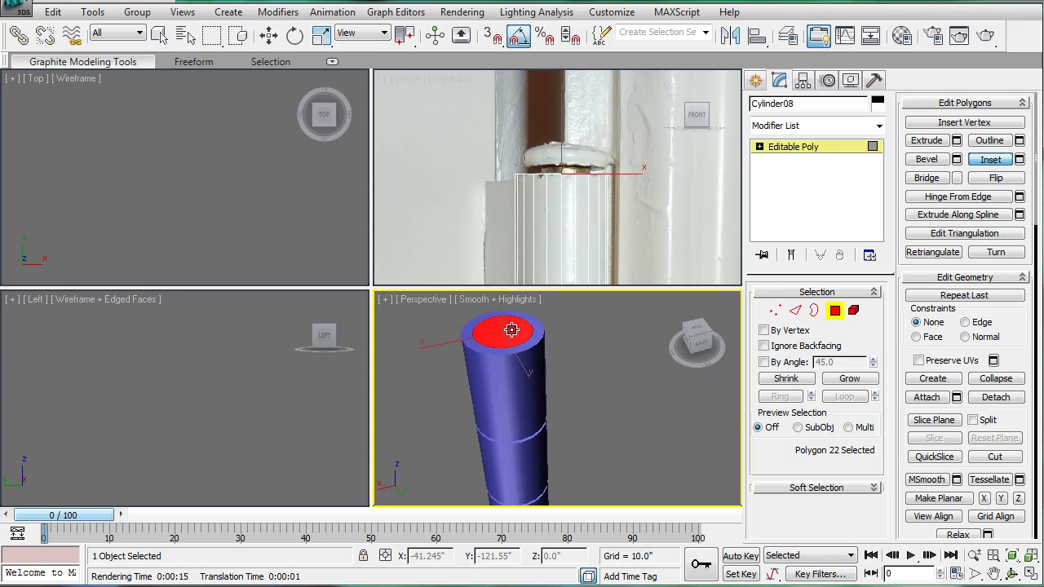
Bevel the inset top polygon repeatedly into a narrow neck and rounded pin head following the hinge photo
{"action": "left_click", "coordinate": [927, 159]}
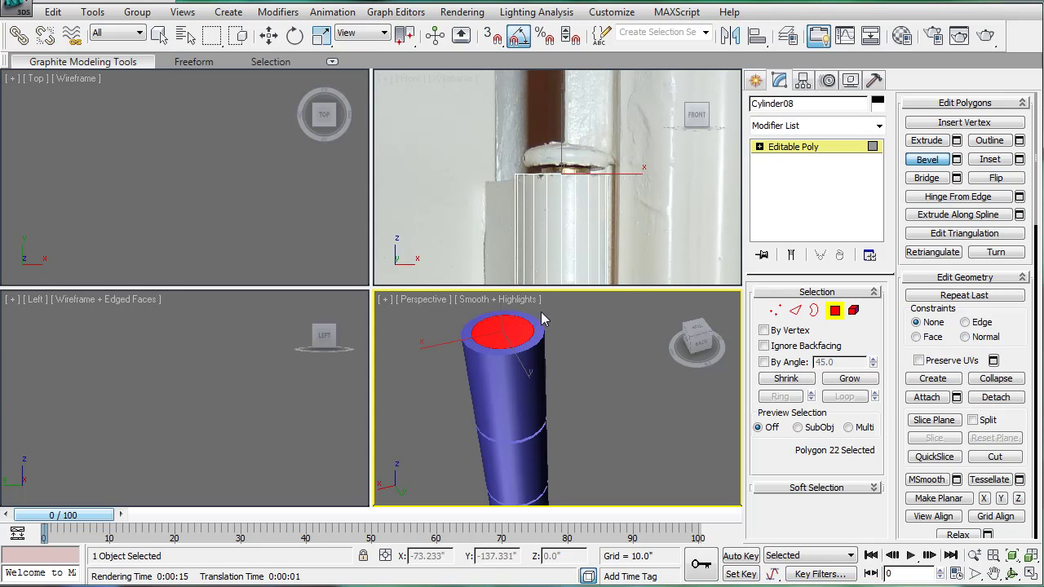
{"action": "left_click_drag", "start_coordinate": [520, 327], "coordinate": [493, 306]}
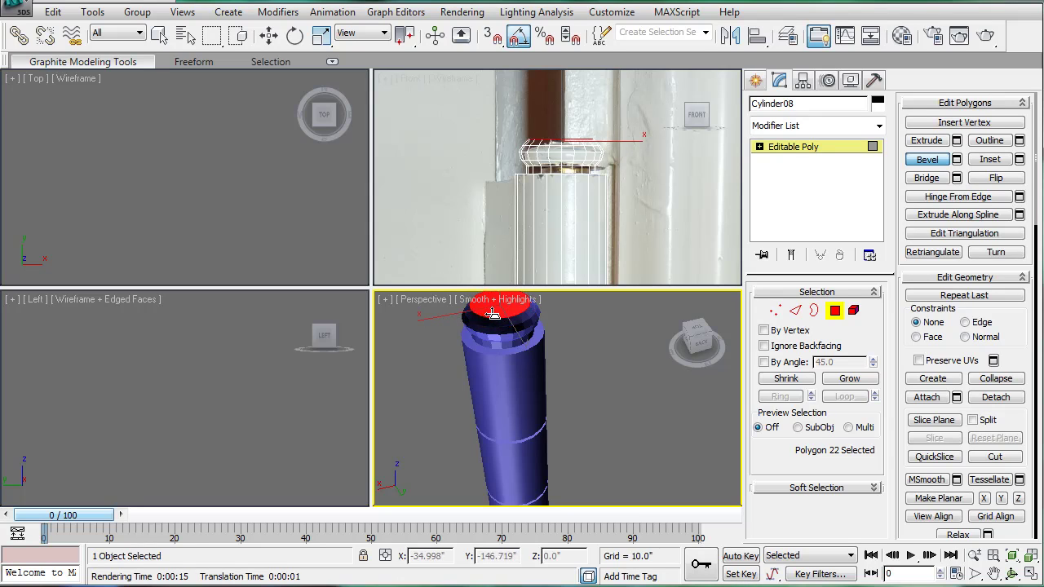
{"action": "left_click", "coordinate": [493, 318]}
Turn on edged faces in the perspective view to expose the hinge barrel's polygon edges
{"action": "middle_click_drag", "start_coordinate": [611, 210], "coordinate": [610, 218]}
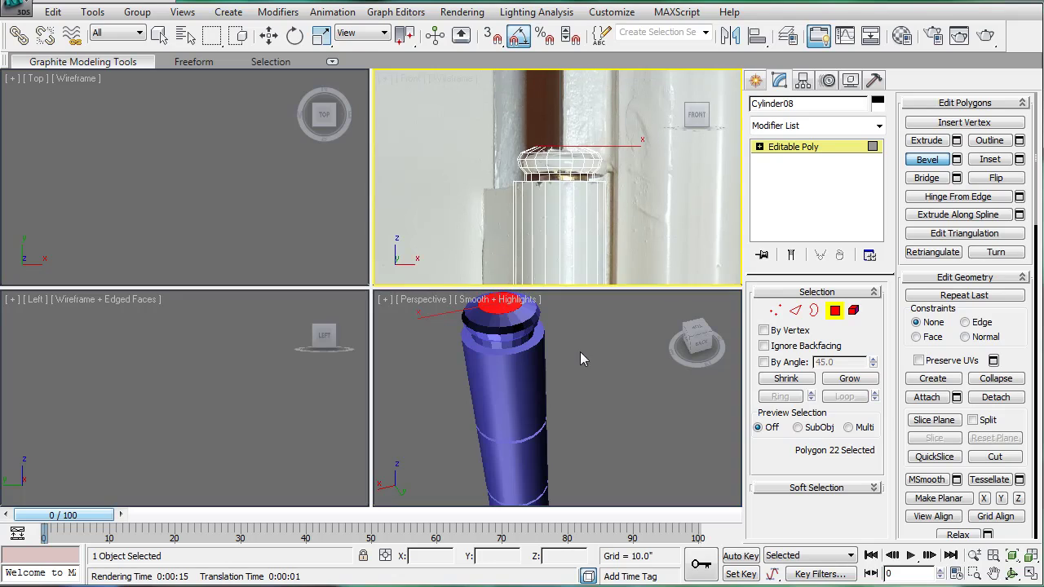
{"action": "scroll", "coordinate": [563, 365], "scroll_direction": "down", "scroll_amount": 4}
{"action": "middle_click_drag", "start_coordinate": [511, 425], "coordinate": [613, 382], "text": "alt"}
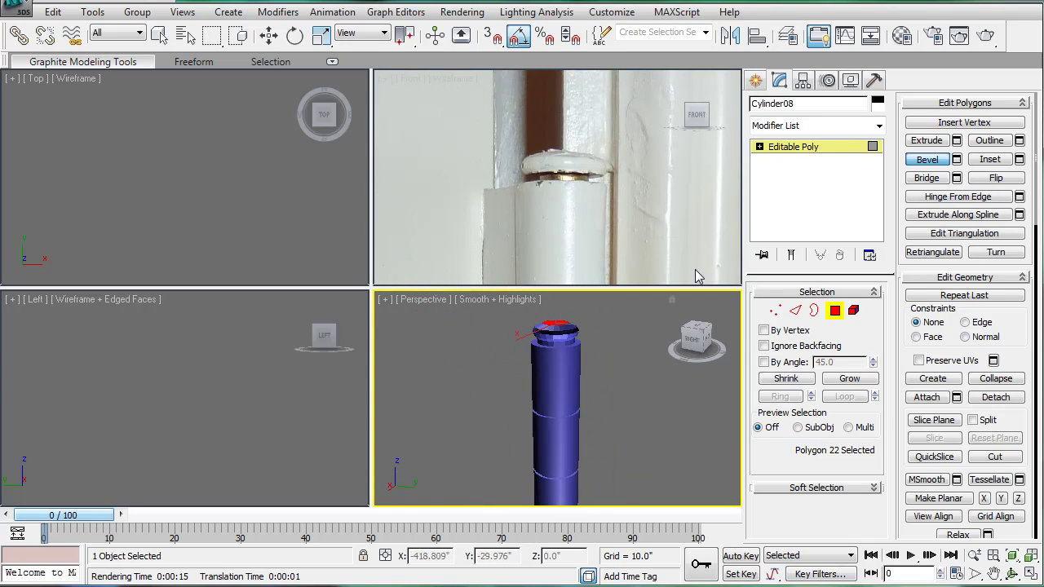
{"action": "scroll", "coordinate": [568, 343], "scroll_direction": "down", "scroll_amount": 3}
{"action": "middle_click_drag", "start_coordinate": [565, 345], "coordinate": [572, 327]}
{"action": "middle_click", "coordinate": [626, 203]}
{"action": "middle_click_drag", "start_coordinate": [626, 203], "coordinate": [662, 122]}
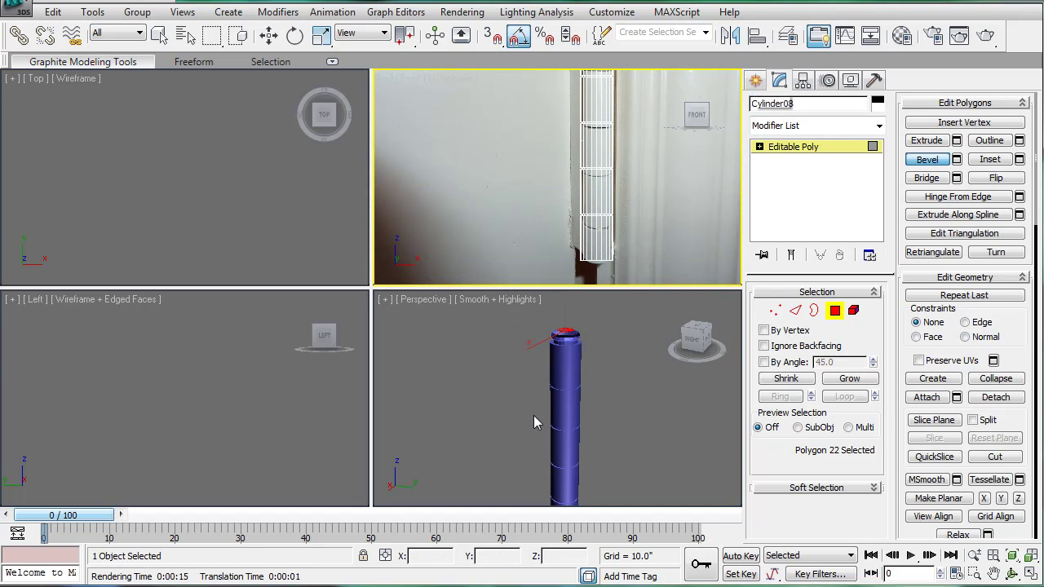
{"action": "middle_click_drag", "start_coordinate": [468, 424], "coordinate": [474, 427]}
{"action": "key", "text": "F4"}
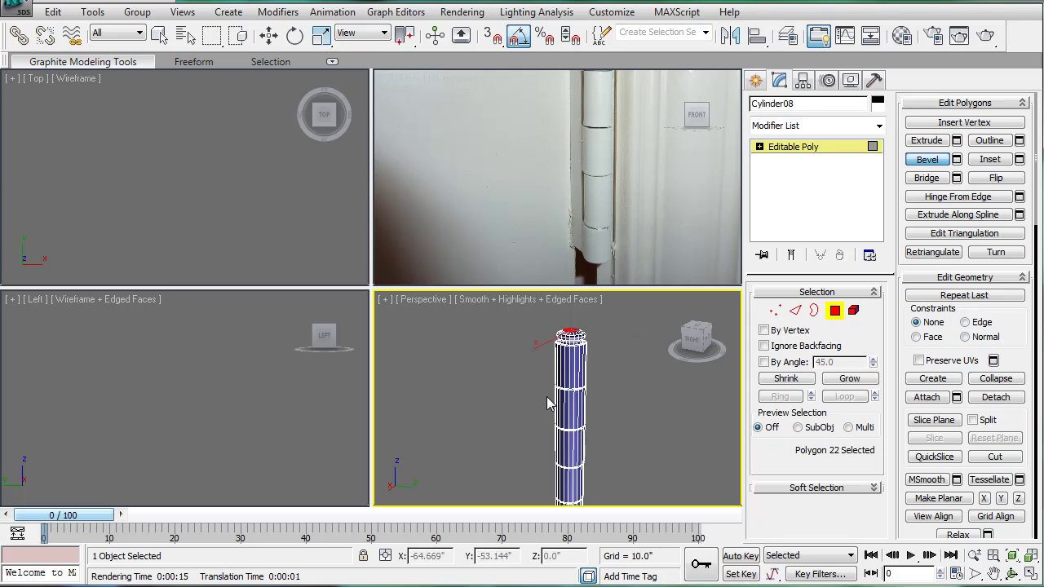
{"action": "middle_click_drag", "start_coordinate": [547, 409], "coordinate": [640, 380]}
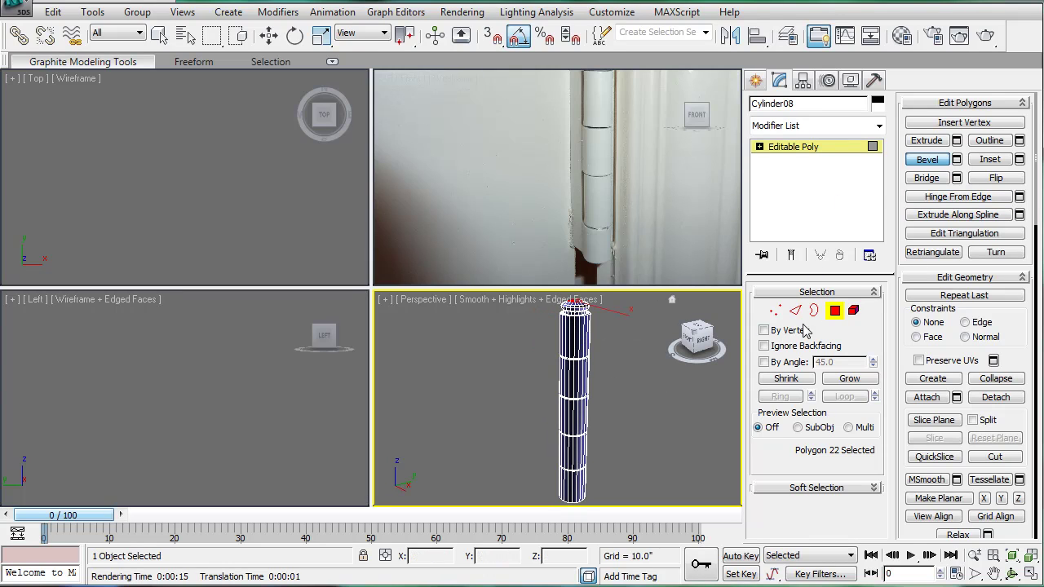
Select the strip of five tall polygons running down one side of the hinge barrel, one per knuckle segment
{"action": "key", "text": "w"}
{"action": "left_click", "coordinate": [618, 369]}
{"action": "left_click", "coordinate": [573, 328]}
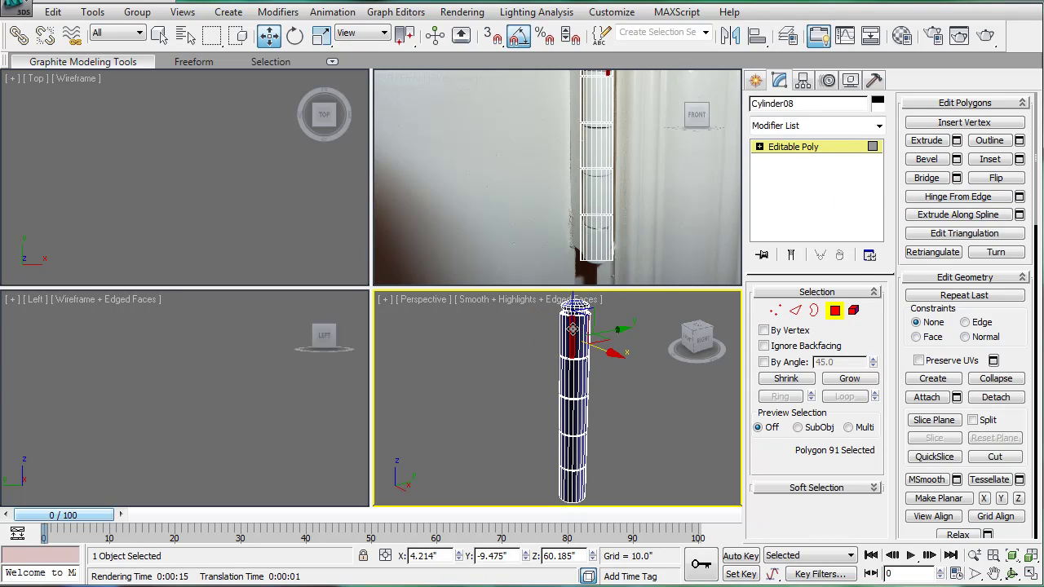
{"action": "scroll", "coordinate": [573, 318], "scroll_direction": "up", "scroll_amount": 3}
{"action": "left_click", "coordinate": [564, 347], "text": "ctrl"}
{"action": "left_click", "coordinate": [563, 380], "text": "ctrl"}
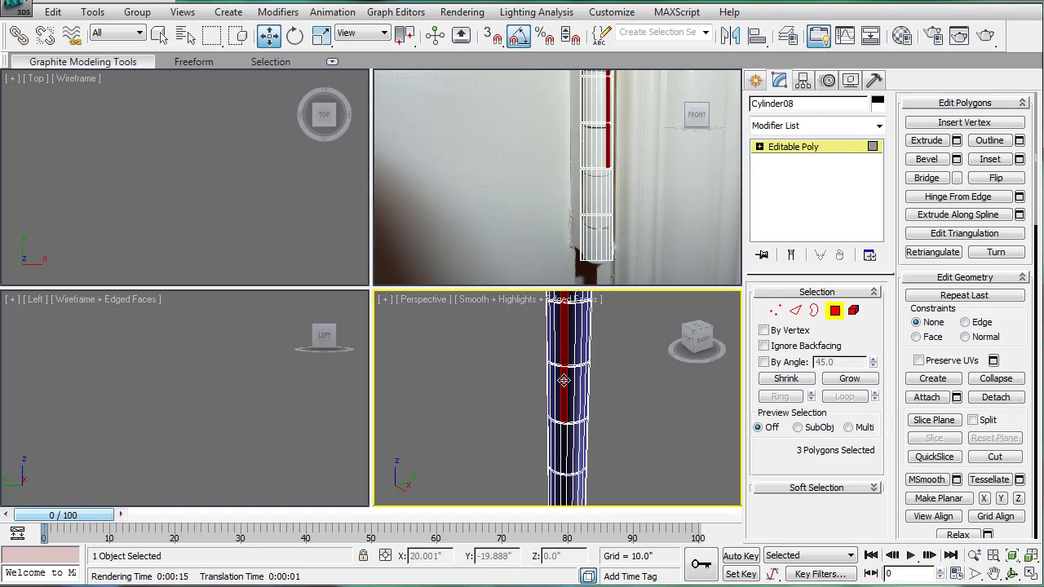
{"action": "left_click", "coordinate": [560, 433], "text": "ctrl"}
{"action": "scroll", "coordinate": [577, 396], "scroll_direction": "down", "scroll_amount": 2}
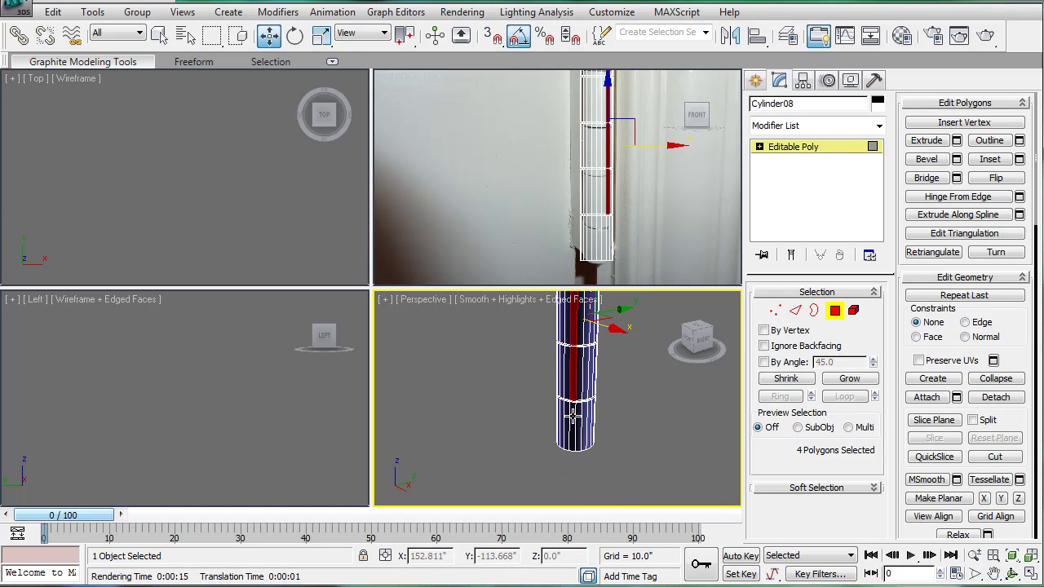
{"action": "left_click", "coordinate": [573, 416], "text": "ctrl"}
{"action": "middle_click_drag", "start_coordinate": [600, 396], "coordinate": [583, 332], "text": "alt"}
Extrude the selected strip along Local Normal by 1.218", then again by 12.411", to form the hinge's side plate
{"action": "left_click", "coordinate": [957, 140]}
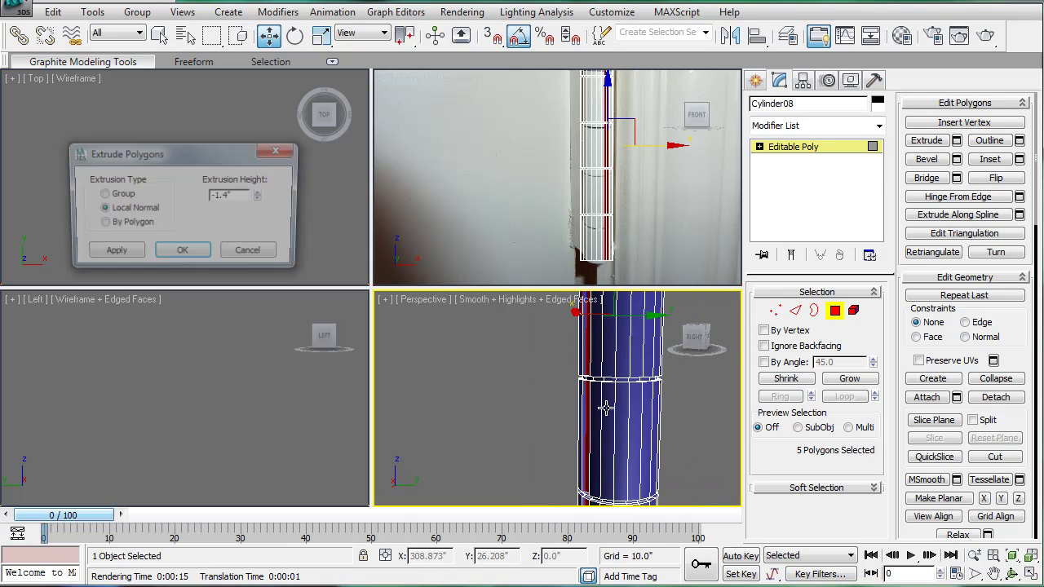
{"action": "left_click_drag", "start_coordinate": [261, 195], "coordinate": [280, 46]}
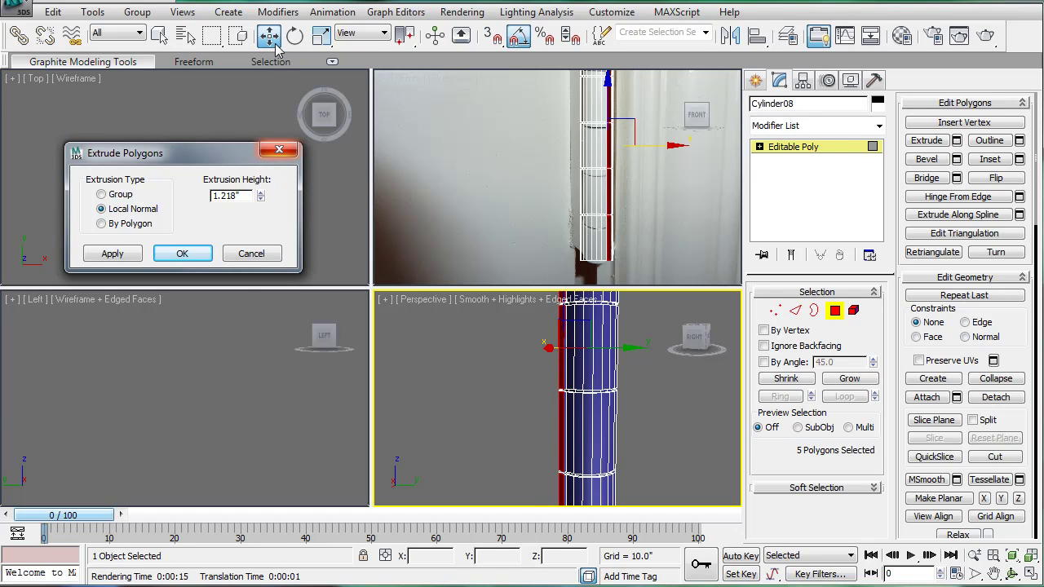
{"action": "left_click", "coordinate": [130, 256]}
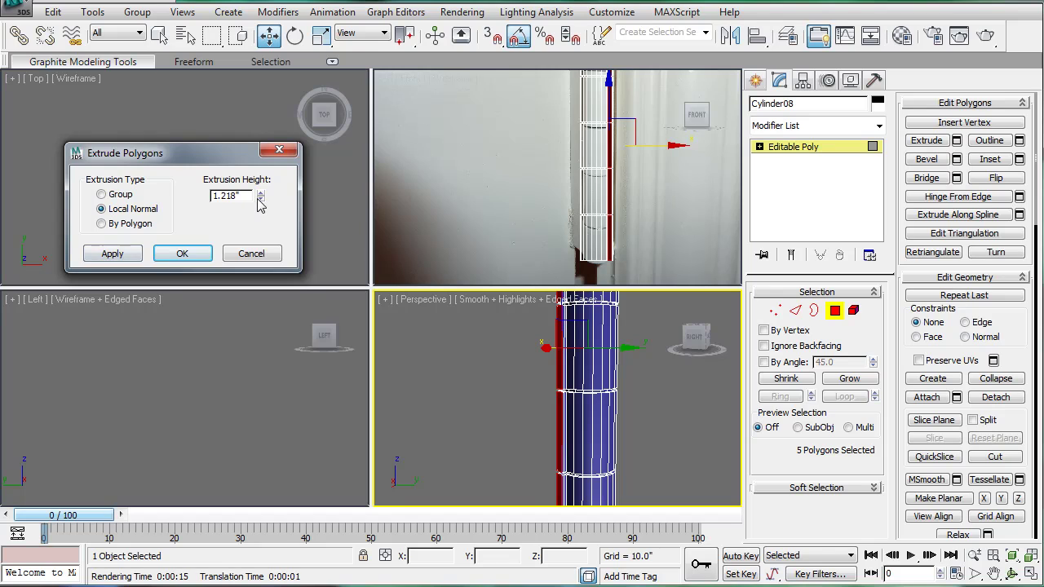
{"action": "left_click_drag", "start_coordinate": [259, 204], "coordinate": [318, 72]}
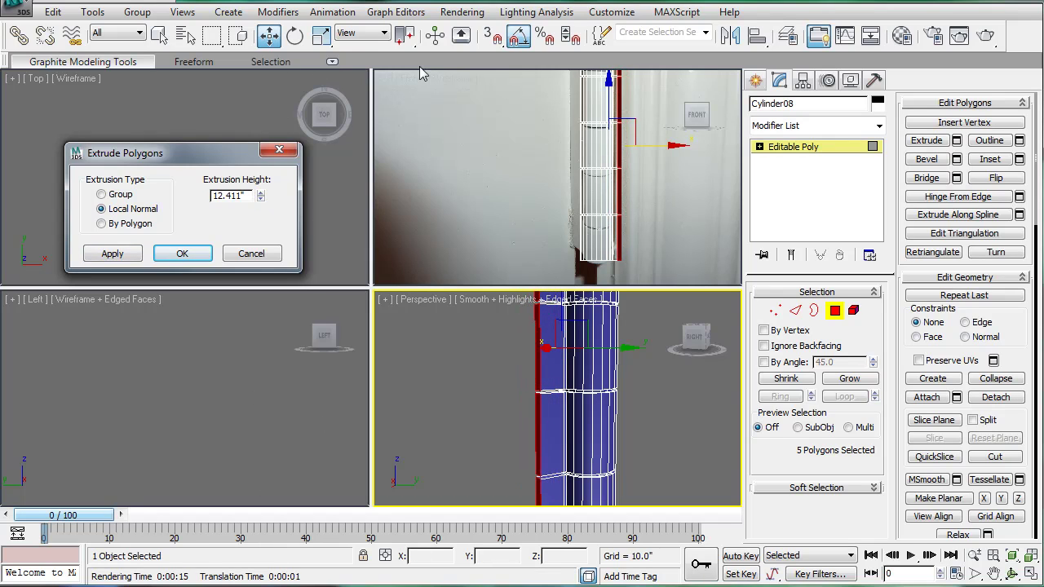
{"action": "scroll", "coordinate": [604, 351], "scroll_direction": "down", "scroll_amount": 4}
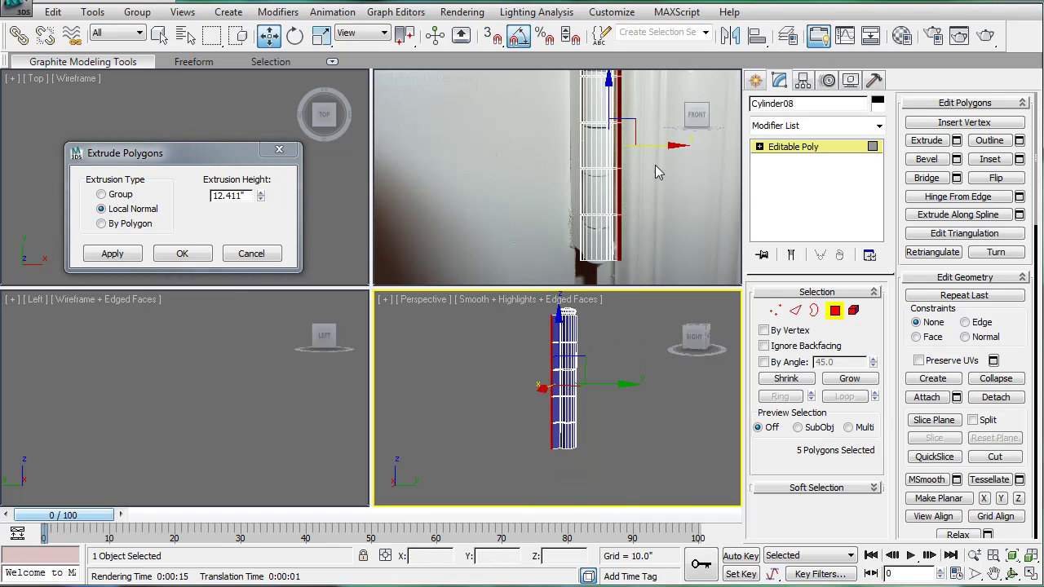
{"action": "left_click", "coordinate": [180, 255]}
Bridge the two facing polygons across the side plate's third gap from the top
{"action": "scroll", "coordinate": [620, 398], "scroll_direction": "up", "scroll_amount": 10}
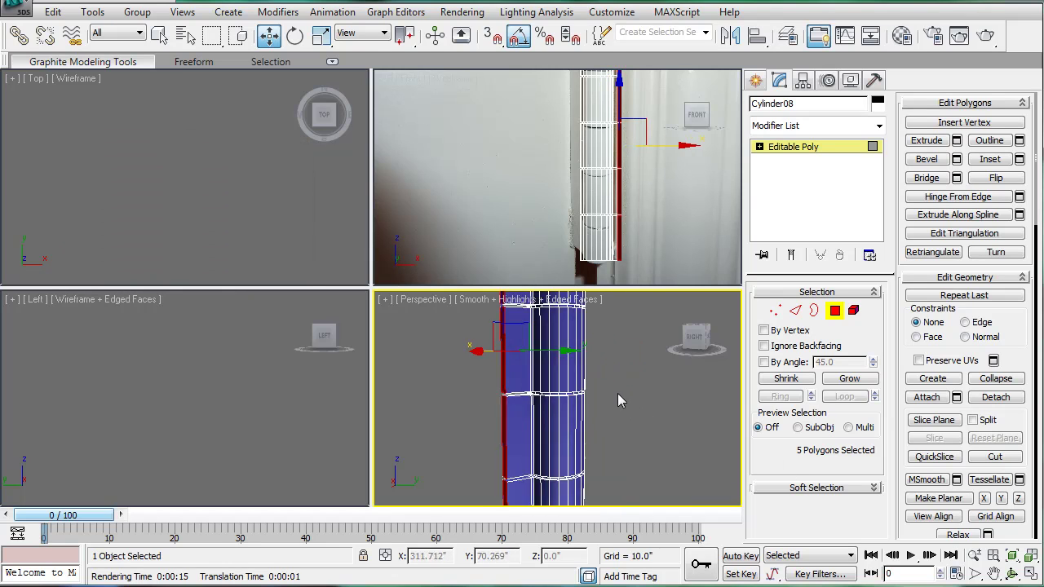
{"action": "mouse_move", "coordinate": [499, 391]}
{"action": "middle_mouse_down", "text": "alt"}
{"action": "mouse_move", "coordinate": [517, 342]}
{"action": "mouse_move", "coordinate": [473, 370]}
{"action": "mouse_move", "coordinate": [466, 388]}
{"action": "mouse_move", "coordinate": [485, 384]}
{"action": "mouse_move", "coordinate": [486, 357]}
{"action": "mouse_move", "coordinate": [517, 354]}
{"action": "mouse_move", "coordinate": [422, 375]}
{"action": "mouse_move", "coordinate": [443, 361]}
{"action": "middle_mouse_up", "text": "alt"}
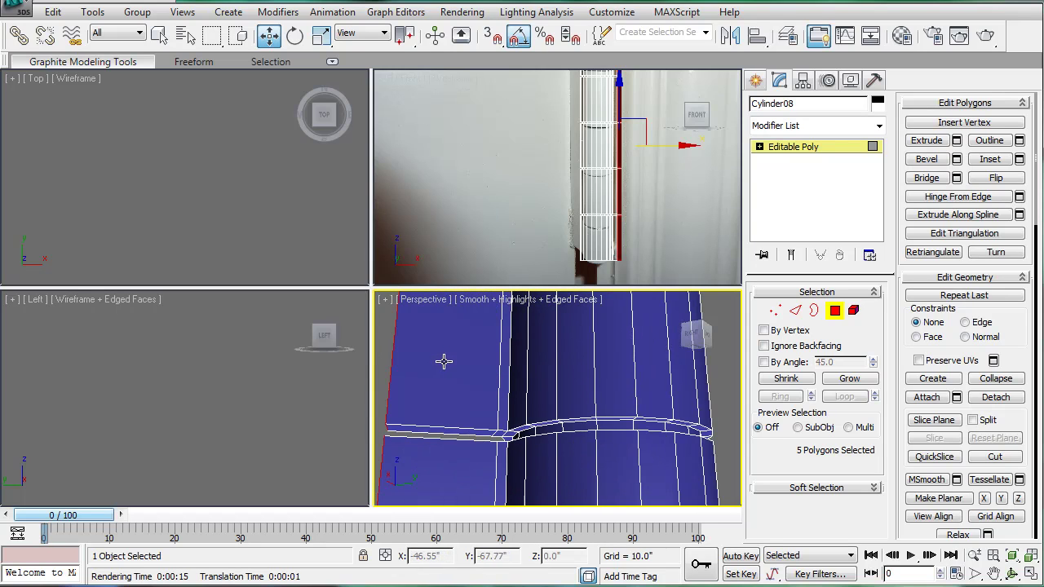
{"action": "key", "text": "alt+w"}
{"action": "mouse_move", "coordinate": [78, 582]}
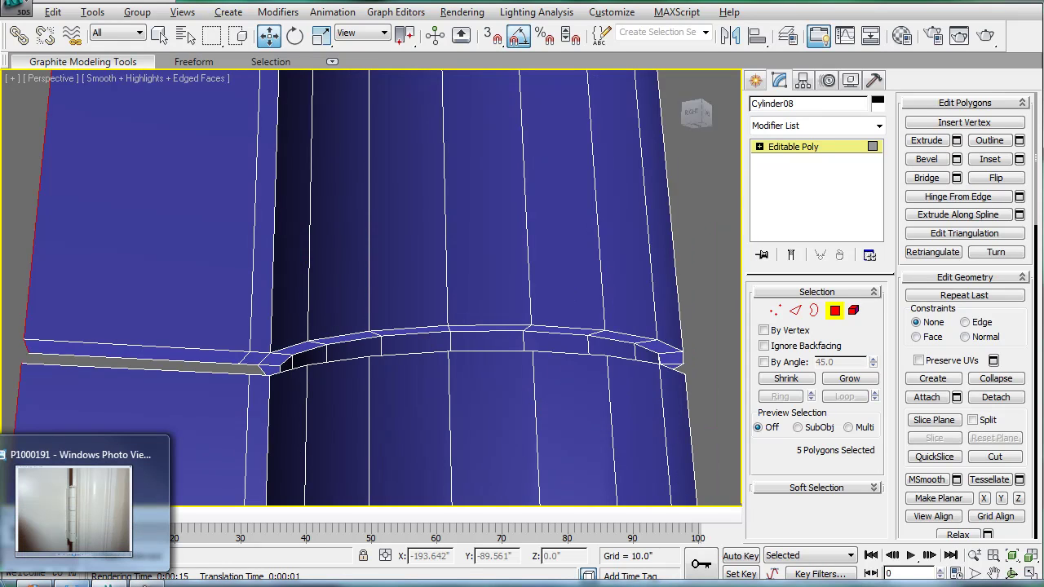
{"action": "left_click", "coordinate": [235, 359]}
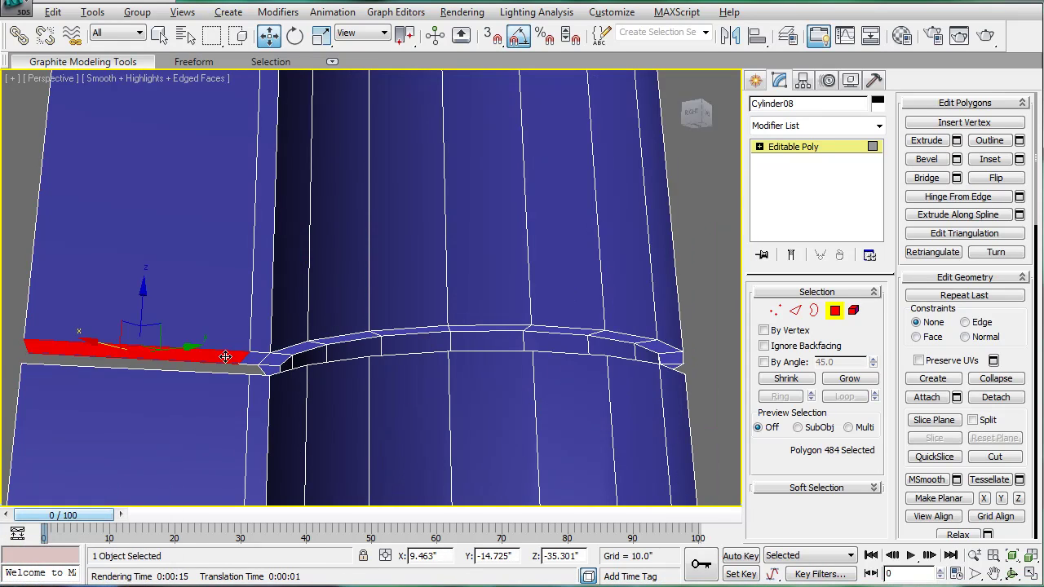
{"action": "middle_click_drag", "start_coordinate": [235, 358], "coordinate": [259, 367], "text": "alt"}
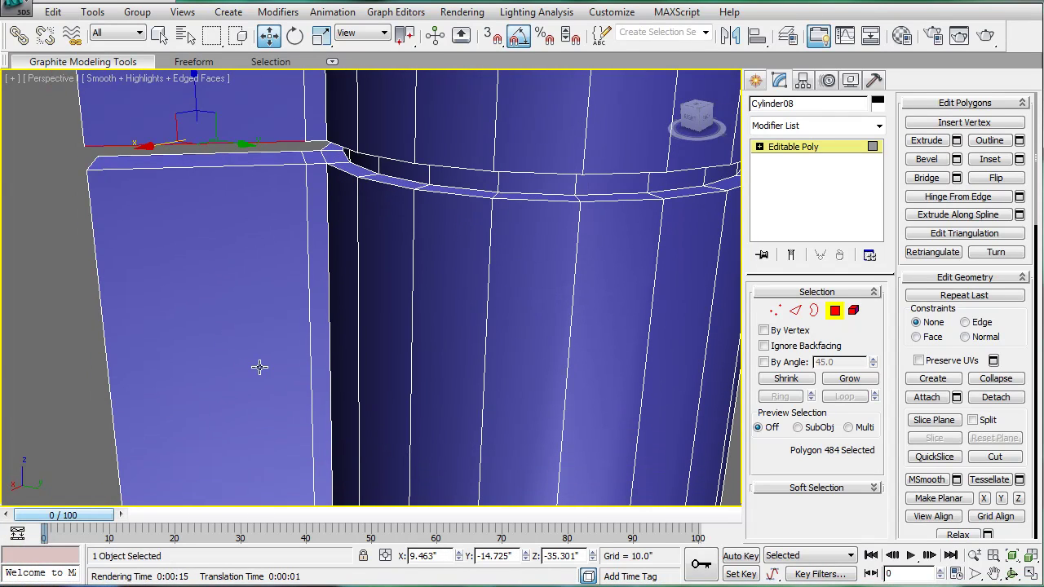
{"action": "left_click", "coordinate": [284, 159], "text": "ctrl"}
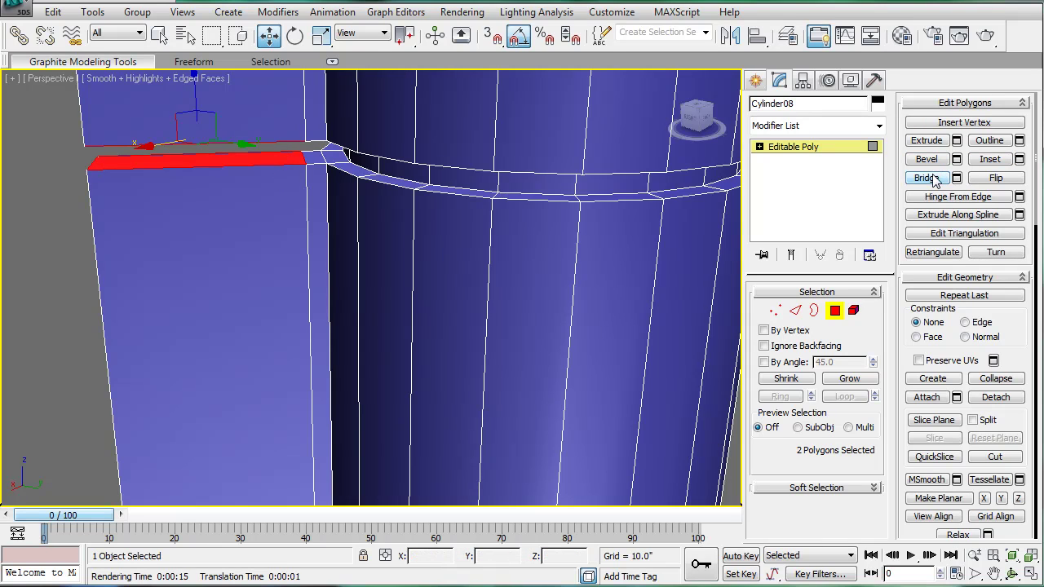
{"action": "left_click", "coordinate": [926, 178]}
Select the two facing polygons at the side plate's lowest gap and bridge them
{"action": "scroll", "coordinate": [500, 291], "scroll_direction": "down", "scroll_amount": 3}
{"action": "left_click", "coordinate": [114, 270]}
{"action": "scroll", "coordinate": [206, 459], "scroll_direction": "down", "scroll_amount": 1}
{"action": "middle_click_drag", "start_coordinate": [206, 460], "coordinate": [270, 360]}
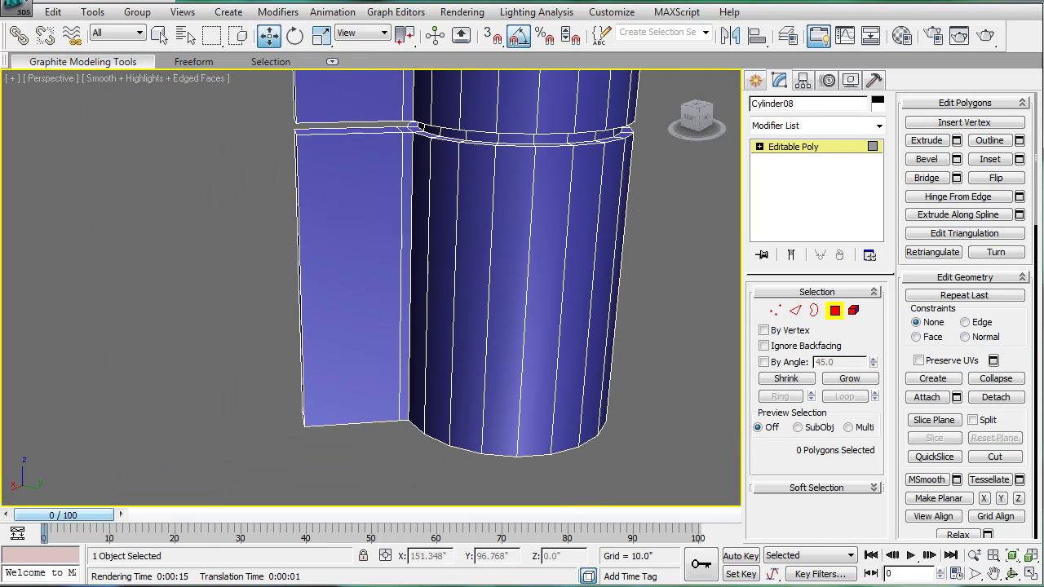
{"action": "middle_click_drag", "start_coordinate": [251, 167], "coordinate": [251, 276]}
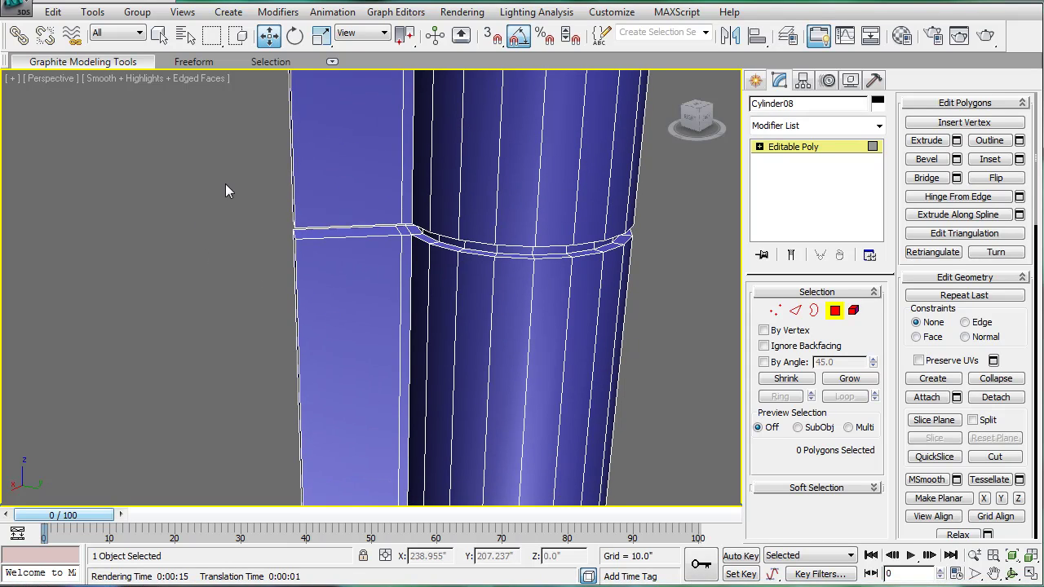
{"action": "left_click_drag", "start_coordinate": [343, 295], "coordinate": [344, 296]}
{"action": "left_click_drag", "start_coordinate": [257, 177], "coordinate": [363, 192], "text": "alt"}
{"action": "left_click_drag", "start_coordinate": [180, 296], "coordinate": [386, 311], "text": "alt"}
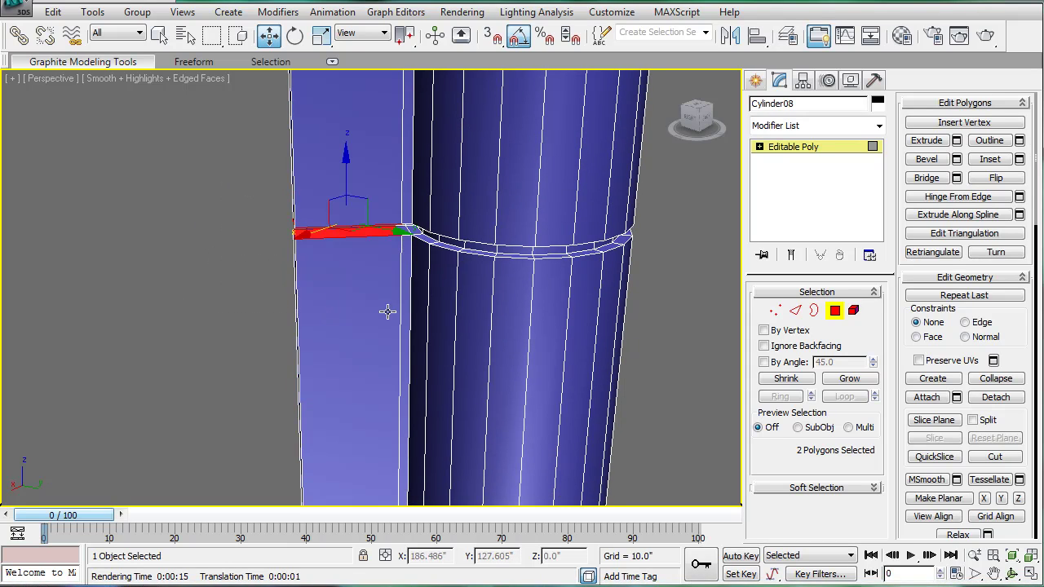
{"action": "left_click", "coordinate": [942, 181]}
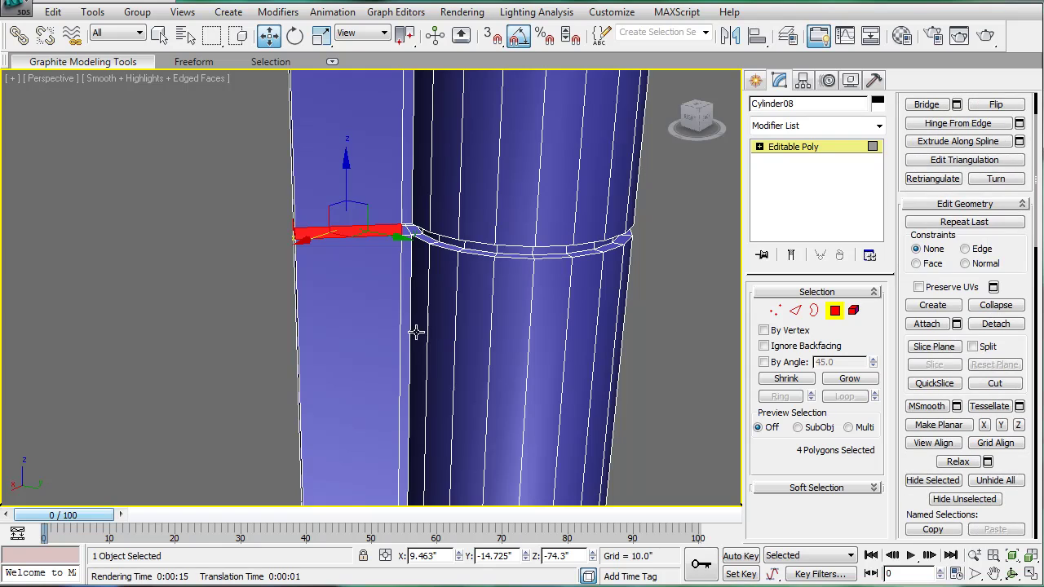
Select only the two facing polygons at the side plate's second gap from the top and bridge them
{"action": "scroll", "coordinate": [415, 331], "scroll_direction": "down", "scroll_amount": 3}
{"action": "middle_click_drag", "start_coordinate": [416, 249], "coordinate": [403, 426]}
{"action": "middle_click_drag", "start_coordinate": [379, 189], "coordinate": [369, 292]}
{"action": "scroll", "coordinate": [369, 292], "scroll_direction": "up", "scroll_amount": 3}
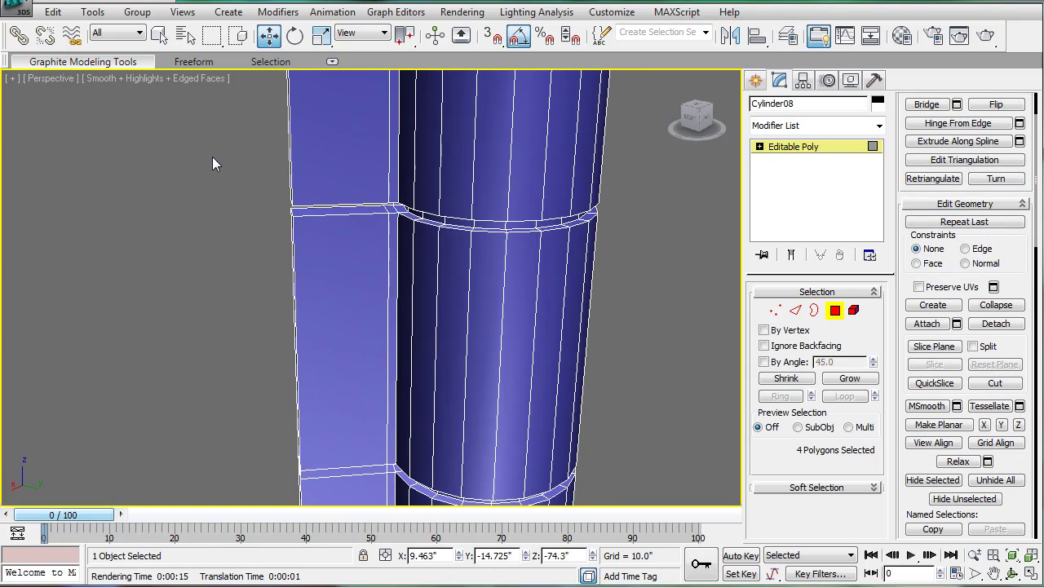
{"action": "left_click_drag", "start_coordinate": [212, 158], "coordinate": [347, 228]}
{"action": "left_click_drag", "start_coordinate": [249, 139], "coordinate": [347, 160], "text": "alt"}
{"action": "left_click_drag", "start_coordinate": [198, 249], "coordinate": [327, 287], "text": "alt"}
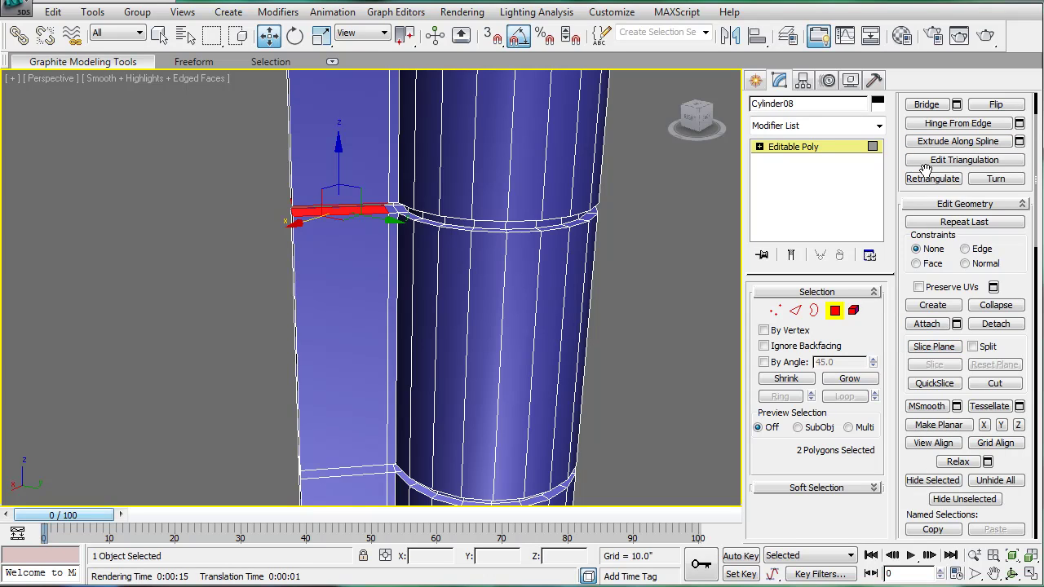
{"action": "left_click", "coordinate": [921, 105]}
Bridge the two facing polygons across the uppermost gap of the side plate
{"action": "scroll", "coordinate": [1011, 326], "scroll_direction": "up", "scroll_amount": 2}
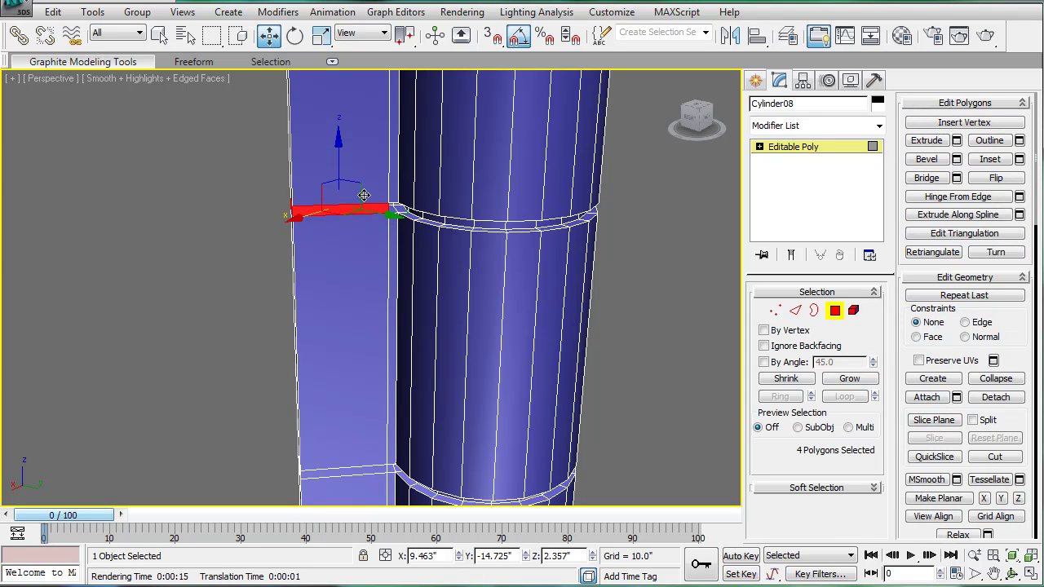
{"action": "middle_click_drag", "start_coordinate": [222, 205], "coordinate": [255, 374]}
{"action": "scroll", "coordinate": [226, 205], "scroll_direction": "down", "scroll_amount": 2}
{"action": "left_click_drag", "start_coordinate": [312, 407], "coordinate": [313, 408]}
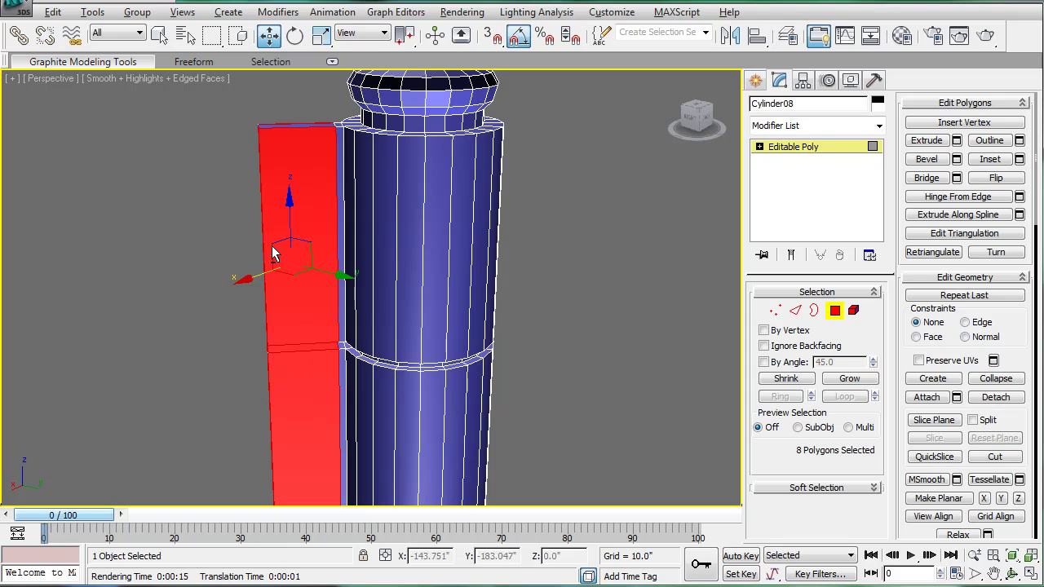
{"action": "left_click_drag", "start_coordinate": [271, 247], "coordinate": [320, 275], "text": "alt"}
{"action": "left_click_drag", "start_coordinate": [243, 426], "coordinate": [338, 435], "text": "alt"}
{"action": "left_click", "coordinate": [931, 180]}
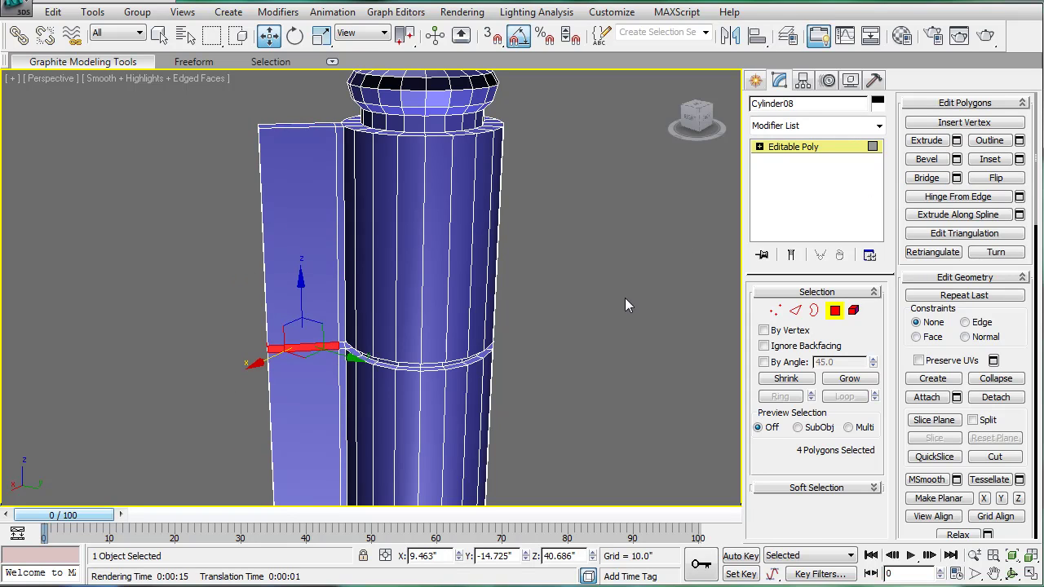
Leave polygon editing and deselect the hinge to inspect the whole model
{"action": "left_click", "coordinate": [545, 287]}
{"action": "middle_click_drag", "start_coordinate": [541, 289], "coordinate": [547, 310]}
{"action": "scroll", "coordinate": [546, 282], "scroll_direction": "down", "scroll_amount": 3}
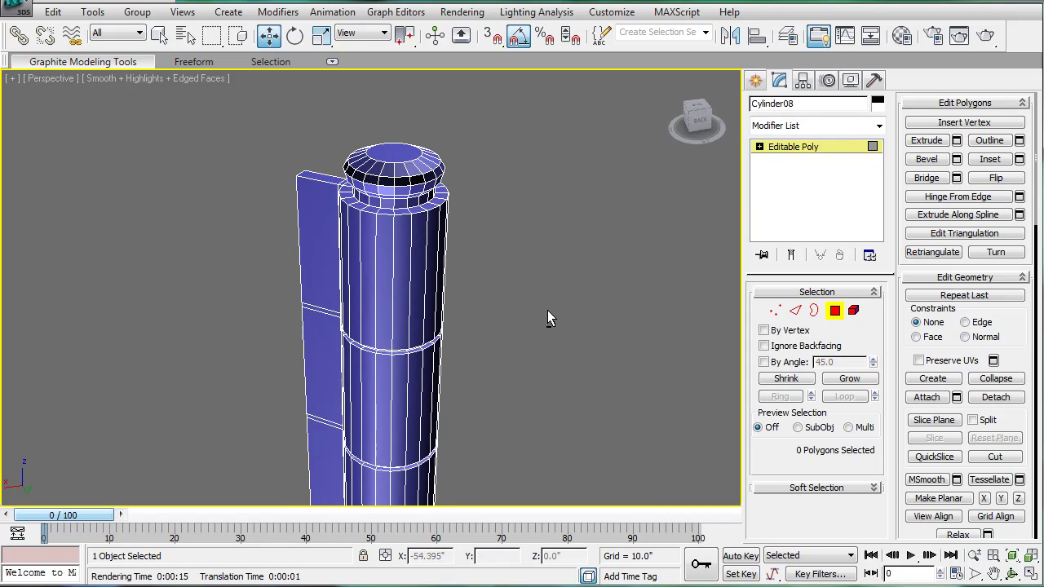
{"action": "left_click", "coordinate": [782, 147]}
{"action": "left_click", "coordinate": [523, 271]}
{"action": "scroll", "coordinate": [520, 281], "scroll_direction": "down", "scroll_amount": 6}
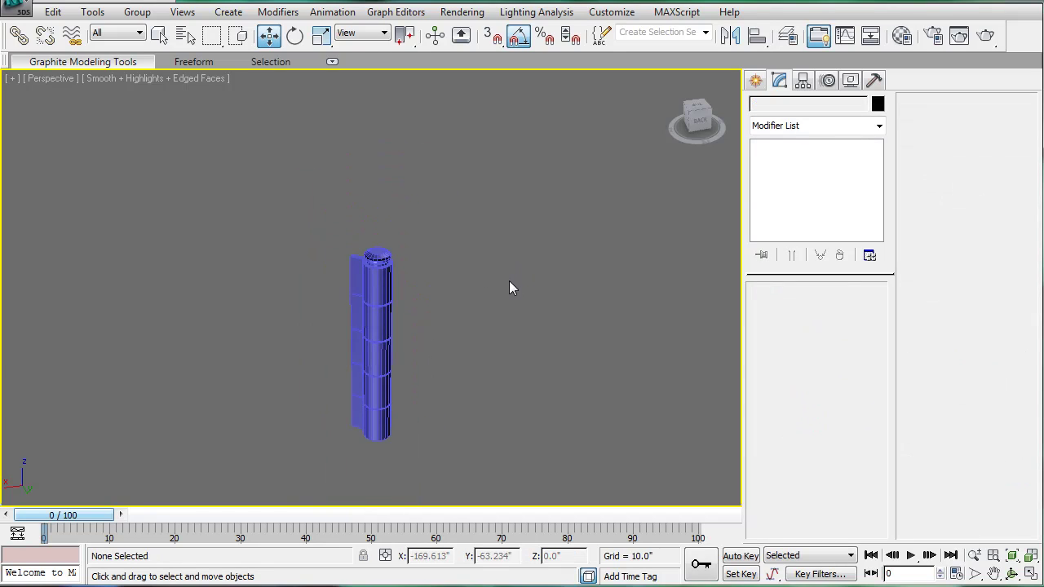
{"action": "scroll", "coordinate": [507, 281], "scroll_direction": "up", "scroll_amount": 3}
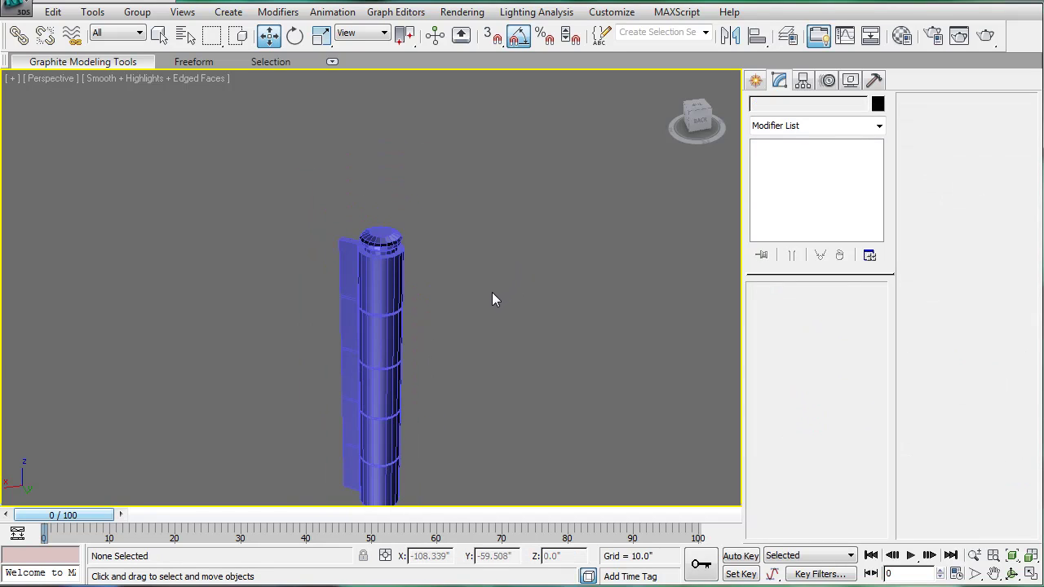
{"action": "scroll", "coordinate": [483, 260], "scroll_direction": "down", "scroll_amount": 2}
In the front view, create a reference box beside the hinge, about 2.6" wide and 10.6" high, with a length of 3.5"
{"action": "left_click", "coordinate": [754, 82]}
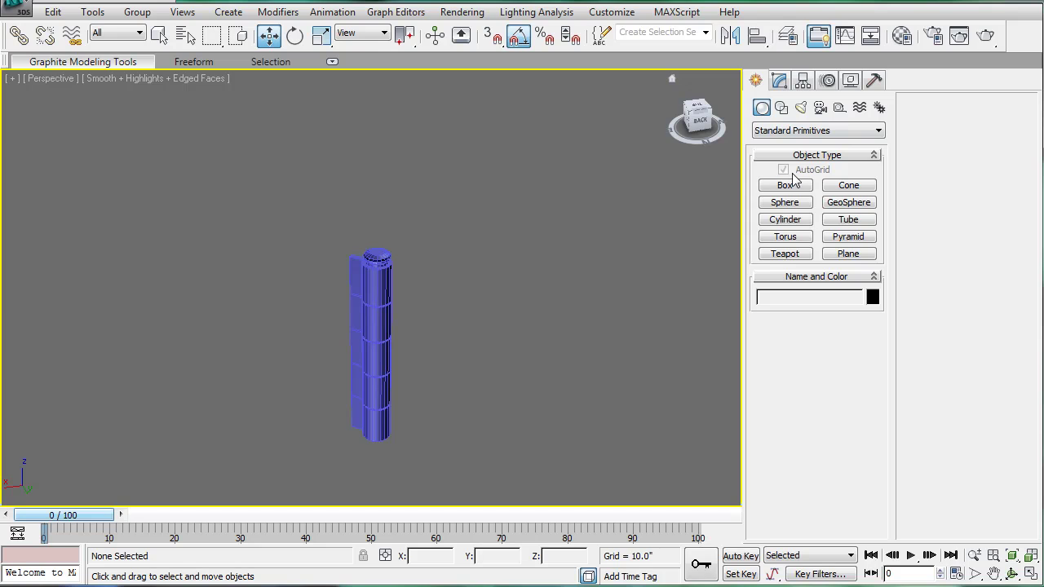
{"action": "left_click", "coordinate": [784, 186]}
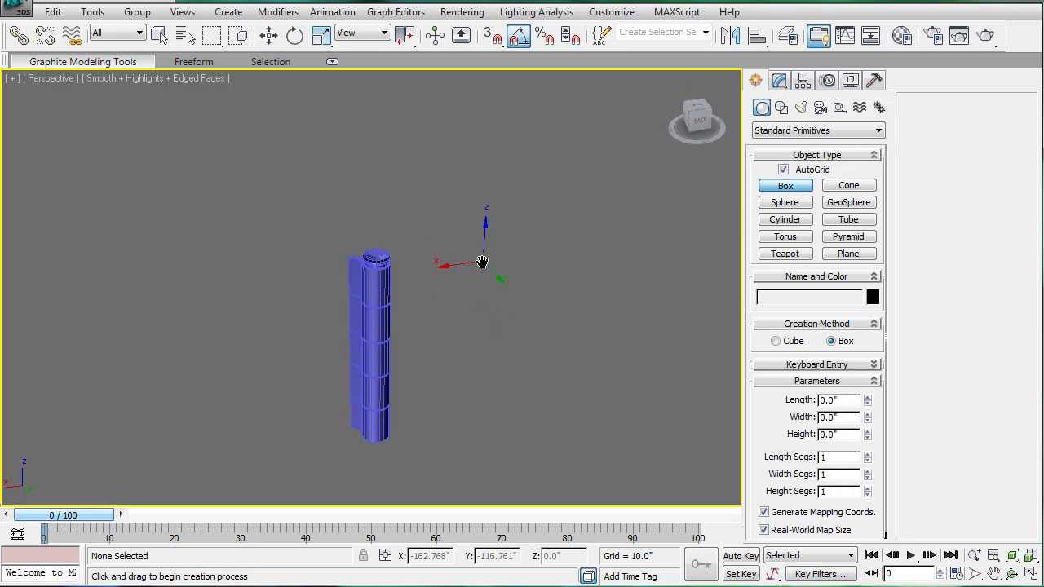
{"action": "key", "text": "f"}
{"action": "scroll", "coordinate": [486, 286], "scroll_direction": "down", "scroll_amount": 3}
{"action": "left_click_drag", "start_coordinate": [461, 266], "coordinate": [461, 310]}
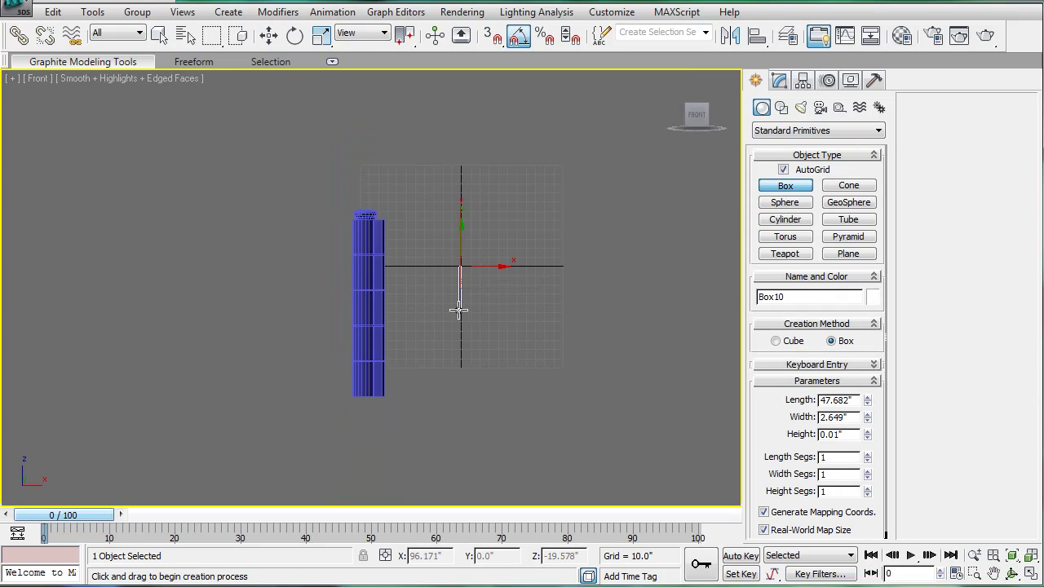
{"action": "left_click", "coordinate": [557, 340]}
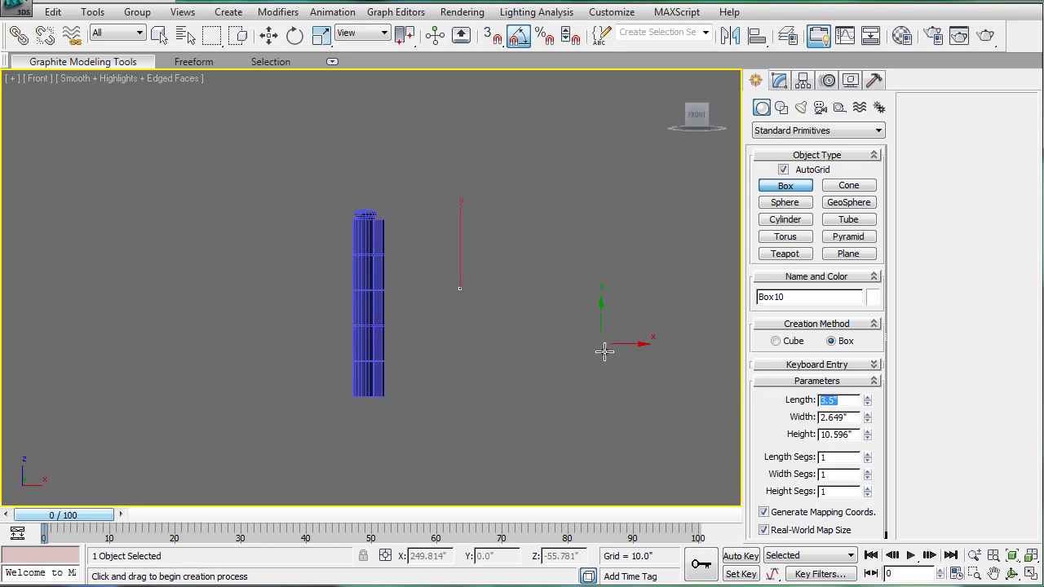
{"action": "right_click", "coordinate": [601, 349]}
{"action": "left_click", "coordinate": [582, 365]}
Scale the hinge down uniformly, first to about 19% and then further, toward the size of the reference box
{"action": "left_click", "coordinate": [374, 278]}
{"action": "key", "text": "r"}
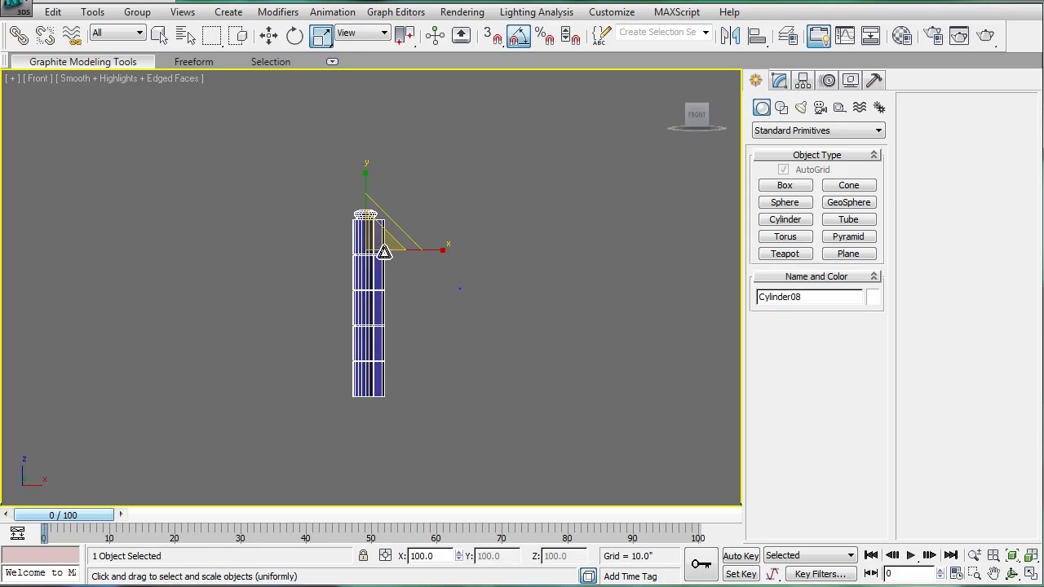
{"action": "left_click_drag", "start_coordinate": [372, 234], "coordinate": [324, 524]}
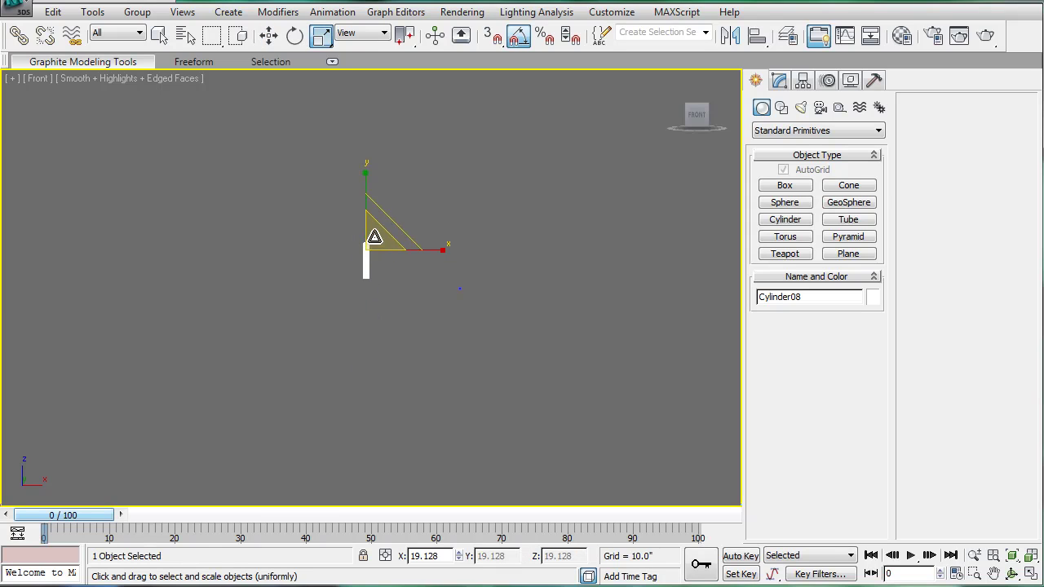
{"action": "left_click_drag", "start_coordinate": [374, 237], "coordinate": [346, 529]}
{"action": "scroll", "coordinate": [378, 265], "scroll_direction": "up", "scroll_amount": 2}
Move the shrunken hinge over to the reference box and frame both in the front view to compare their sizes
{"action": "key", "text": "w"}
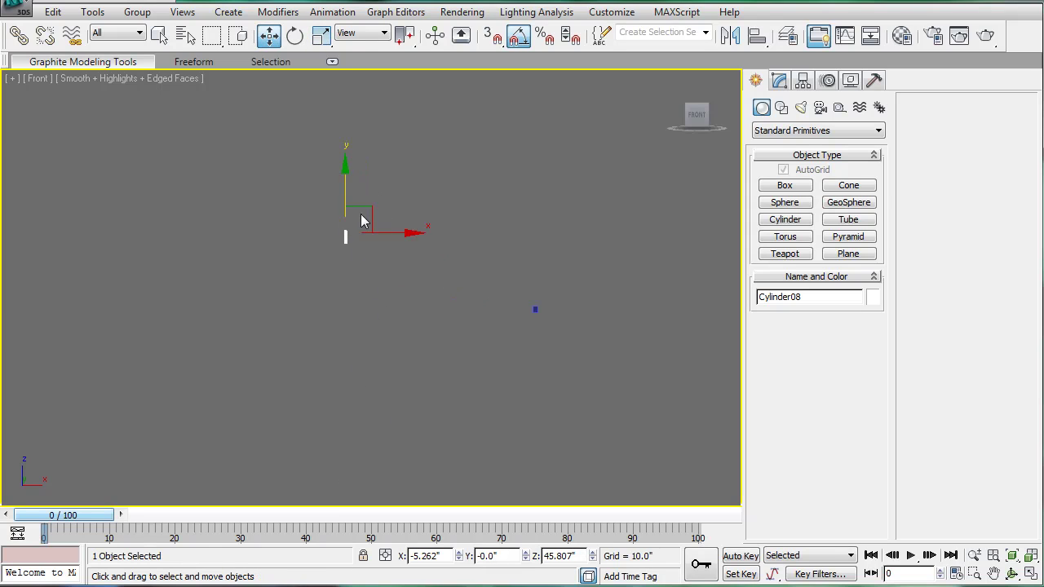
{"action": "left_click_drag", "start_coordinate": [362, 220], "coordinate": [571, 289]}
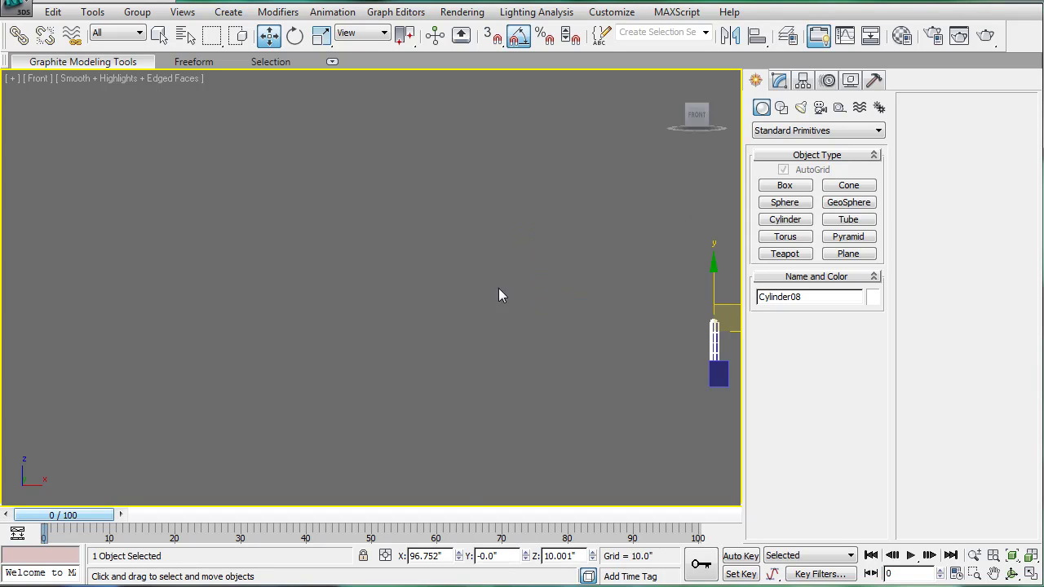
{"action": "key", "text": "z"}
{"action": "scroll", "coordinate": [508, 292], "scroll_direction": "up", "scroll_amount": 1}
{"action": "middle_click_drag", "start_coordinate": [507, 292], "coordinate": [511, 125]}
{"action": "scroll", "coordinate": [416, 120], "scroll_direction": "down", "scroll_amount": 2}
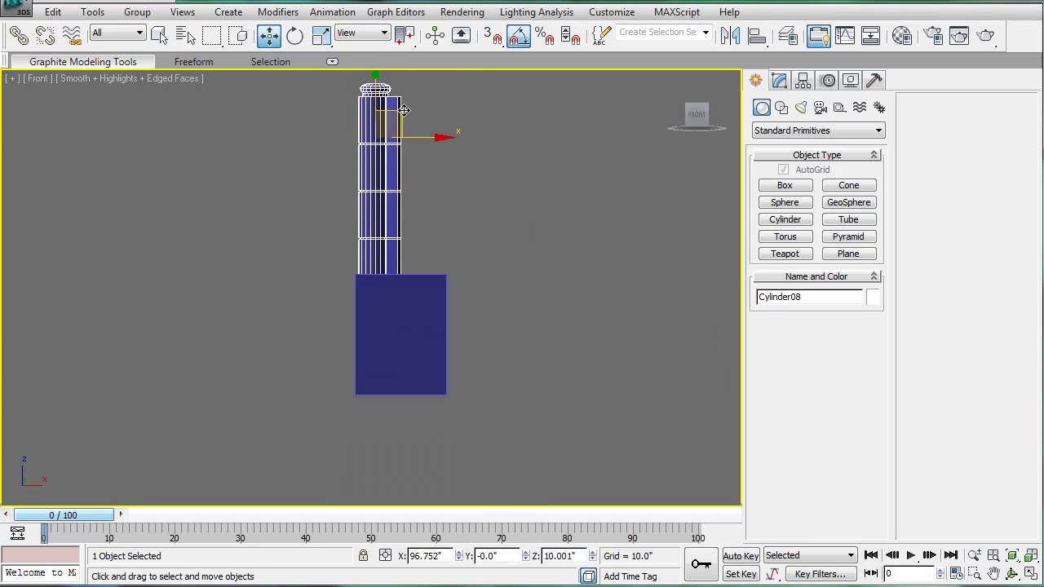
Move the hinge beside the reference box and rescale it uniformly until its height matches the box
{"action": "left_click_drag", "start_coordinate": [404, 110], "coordinate": [295, 472]}
{"action": "key", "text": "r"}
{"action": "key", "text": "w"}
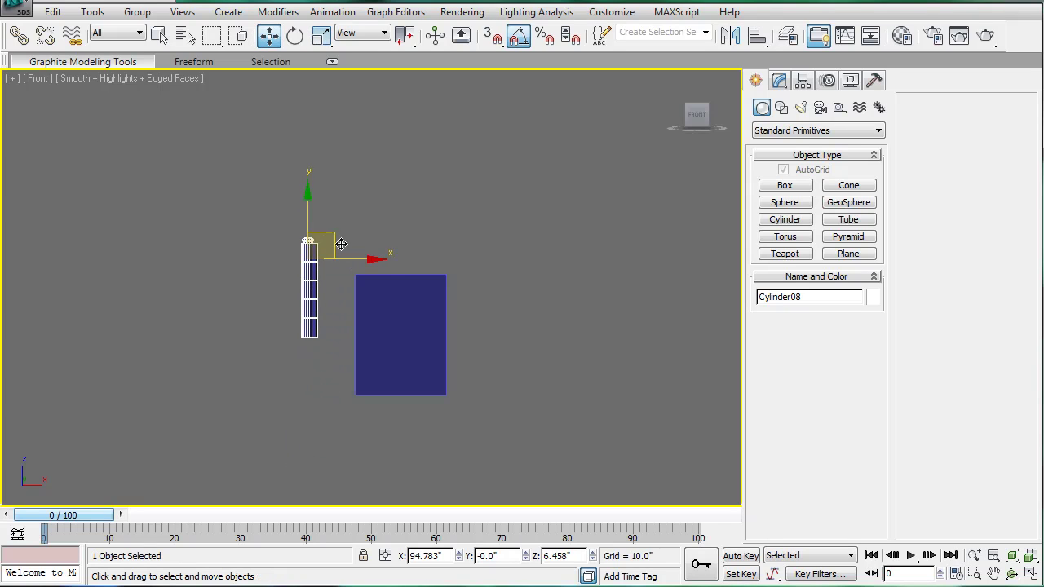
{"action": "left_click_drag", "start_coordinate": [341, 243], "coordinate": [368, 279]}
{"action": "key", "text": "r"}
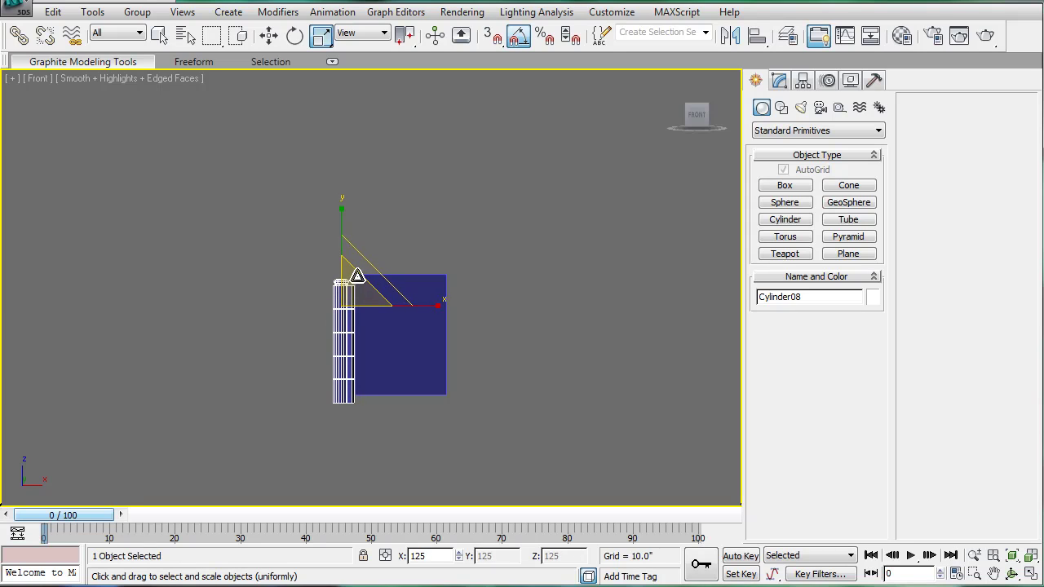
{"action": "key", "text": "w"}
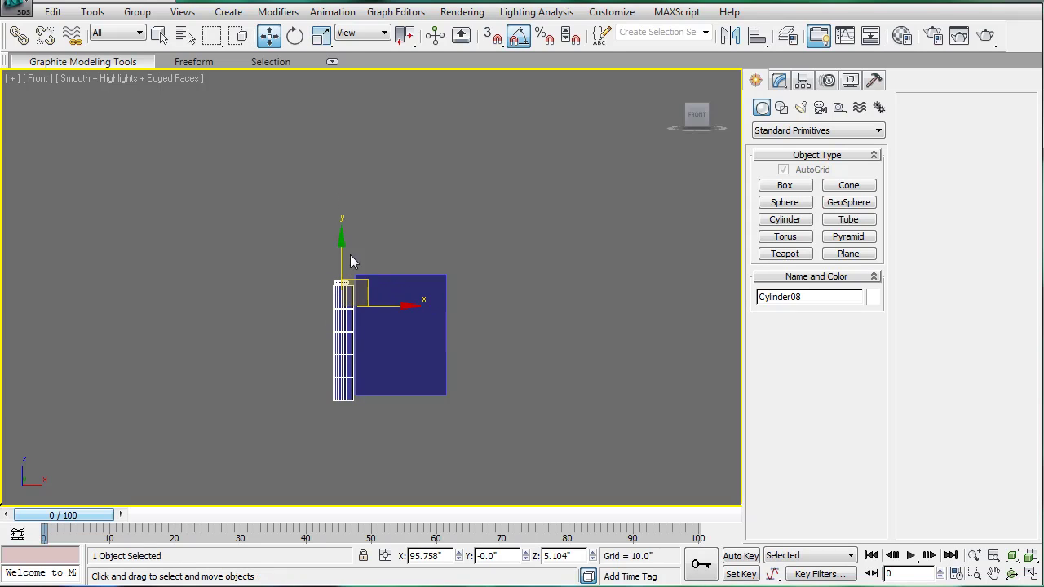
Delete the reference box and rename the hinge cylinder as "hinge"
{"action": "left_click", "coordinate": [437, 349]}
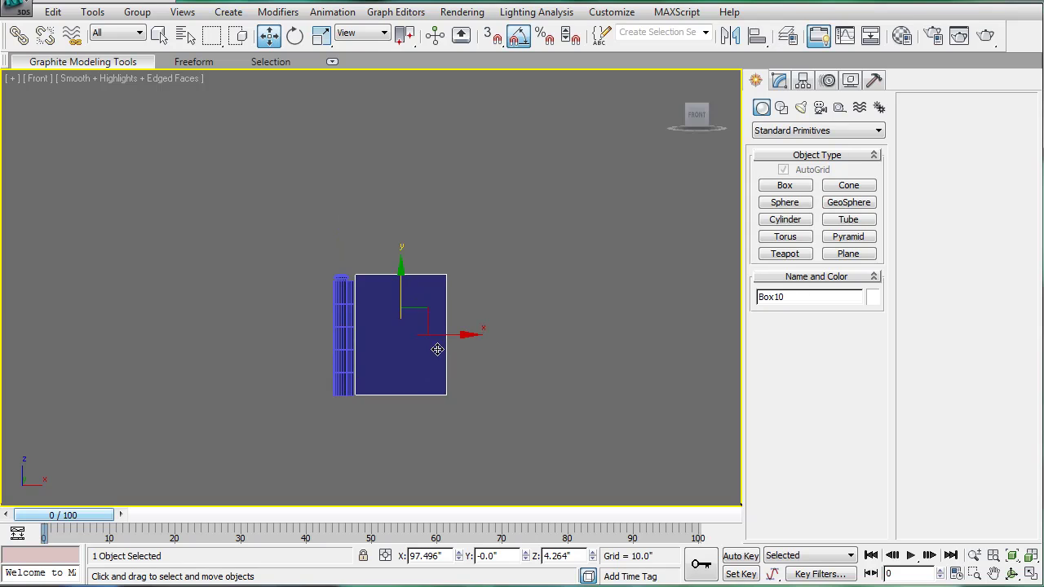
{"action": "key", "text": "Delete"}
{"action": "left_click", "coordinate": [345, 318]}
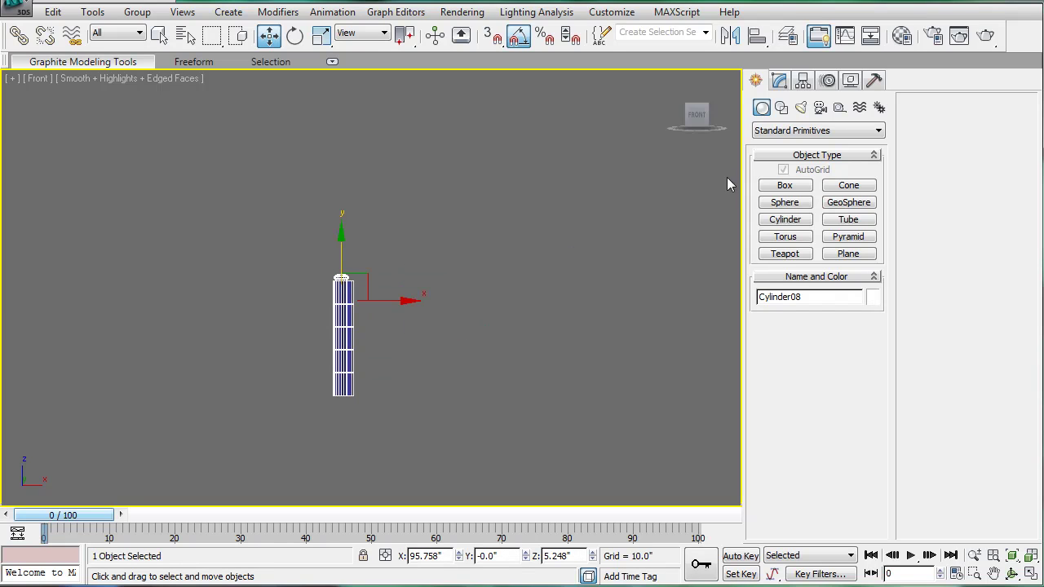
{"action": "left_click", "coordinate": [781, 81]}
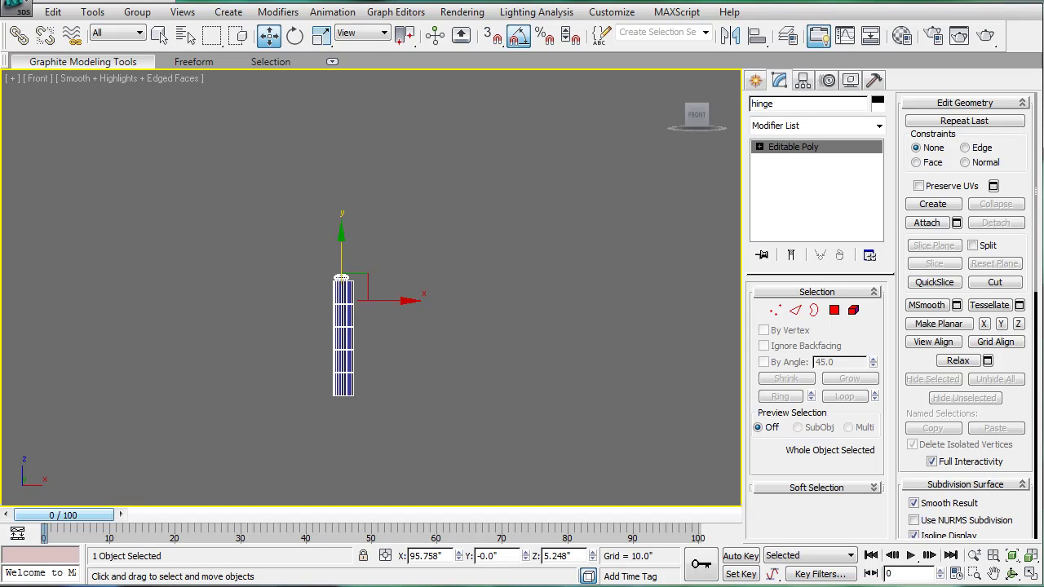
{"action": "middle_click_drag", "start_coordinate": [451, 276], "coordinate": [453, 278]}
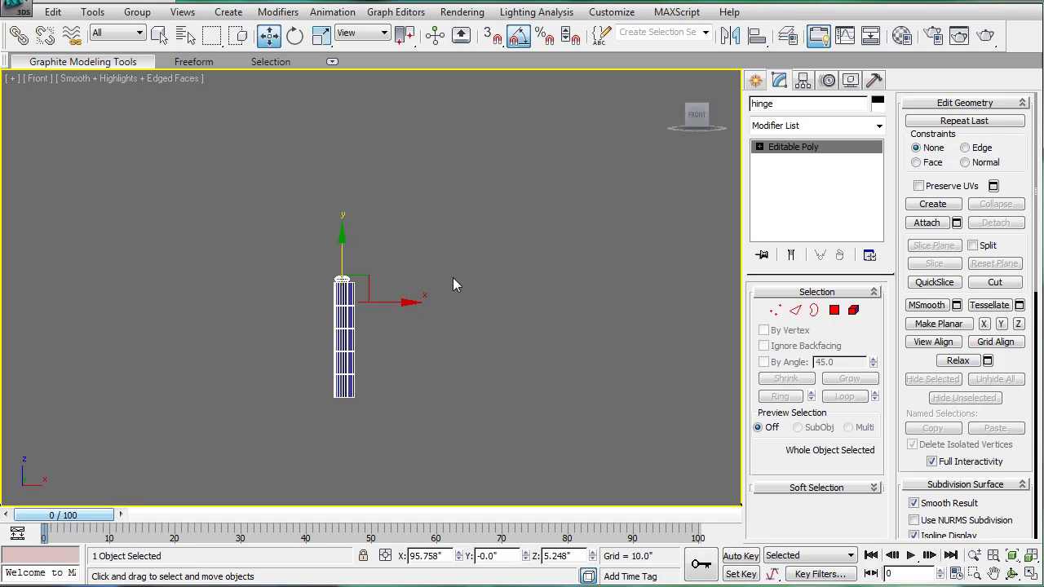
Unhide all the hidden objects of the bathroom scene
{"action": "right_click", "coordinate": [480, 277]}
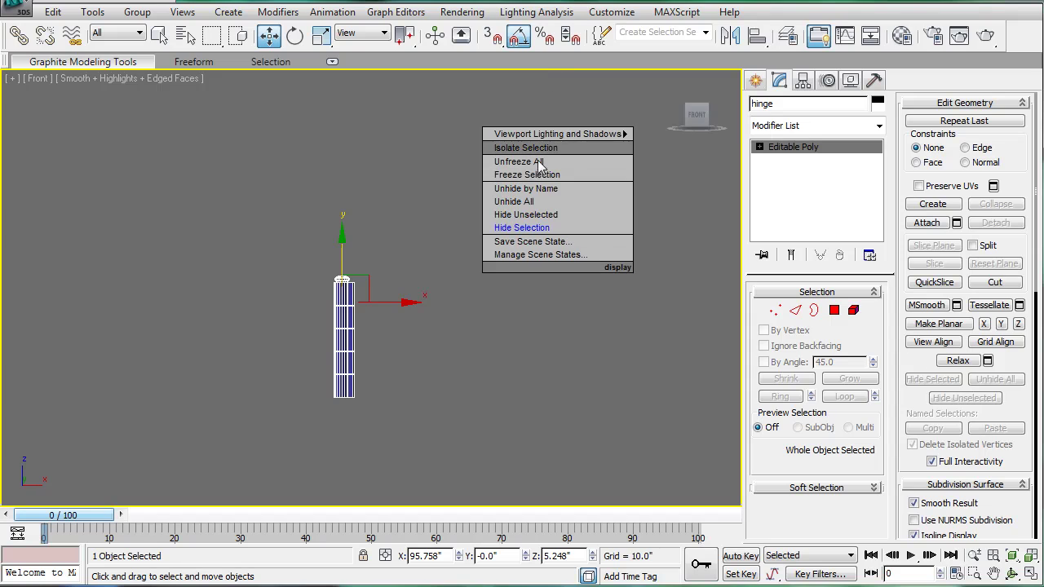
{"action": "left_click", "coordinate": [521, 203]}
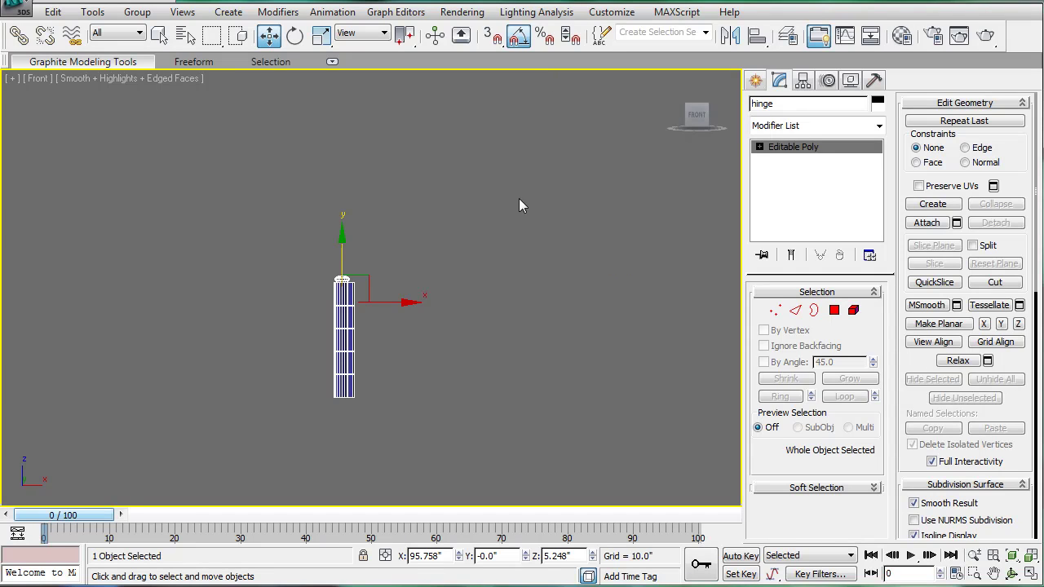
{"action": "scroll", "coordinate": [430, 215], "scroll_direction": "up", "scroll_amount": 3}
{"action": "scroll", "coordinate": [441, 228], "scroll_direction": "down", "scroll_amount": 6}
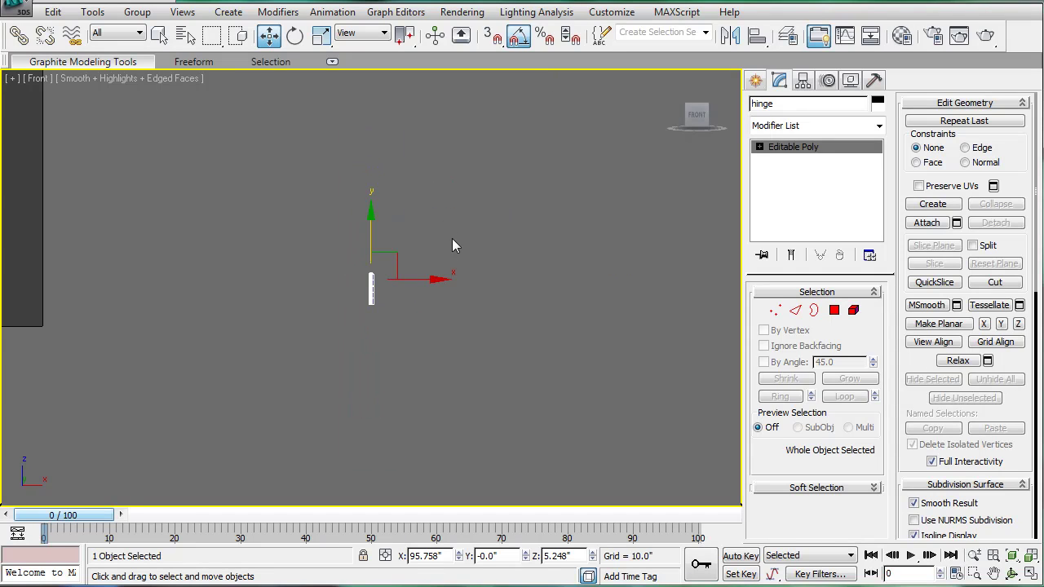
Move the hinge across the room to the door and raise it to a Z position of about 69"
{"action": "middle_click_drag", "start_coordinate": [452, 238], "coordinate": [425, 327], "text": "alt"}
{"action": "left_click_drag", "start_coordinate": [452, 381], "coordinate": [130, 196]}
{"action": "middle_click_drag", "start_coordinate": [163, 194], "coordinate": [101, 161], "text": "alt"}
{"action": "key", "text": "z"}
{"action": "scroll", "coordinate": [186, 112], "scroll_direction": "down", "scroll_amount": 8}
{"action": "scroll", "coordinate": [376, 227], "scroll_direction": "down", "scroll_amount": 5}
{"action": "middle_click_drag", "start_coordinate": [375, 226], "coordinate": [327, 188], "text": "alt"}
{"action": "middle_click_drag", "start_coordinate": [337, 152], "coordinate": [394, 335]}
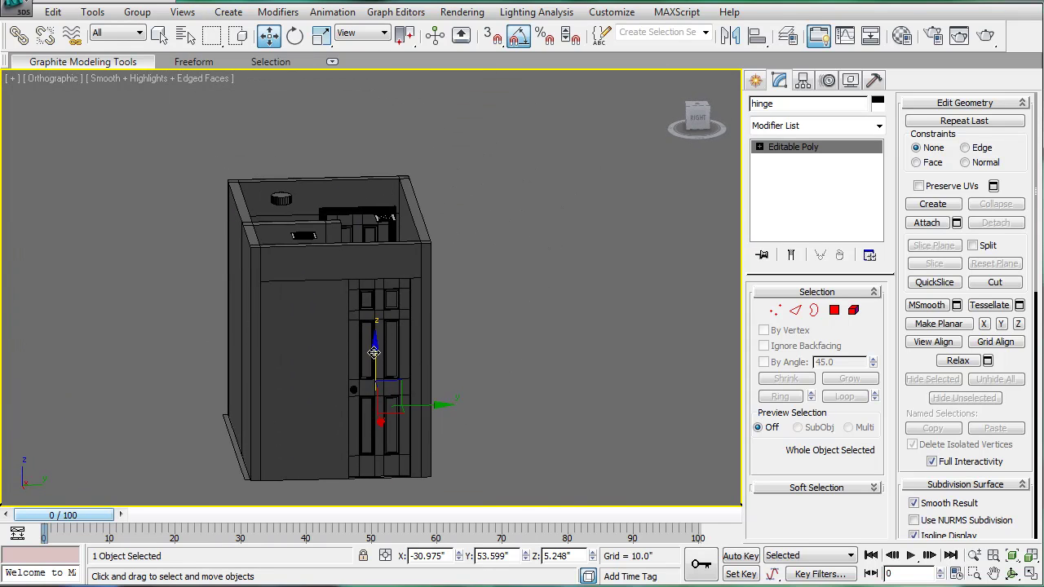
{"action": "left_click_drag", "start_coordinate": [372, 228], "coordinate": [373, 202]}
{"action": "middle_click_drag", "start_coordinate": [372, 202], "coordinate": [355, 264], "text": "alt"}
{"action": "key", "text": "z"}
{"action": "key", "text": "z"}
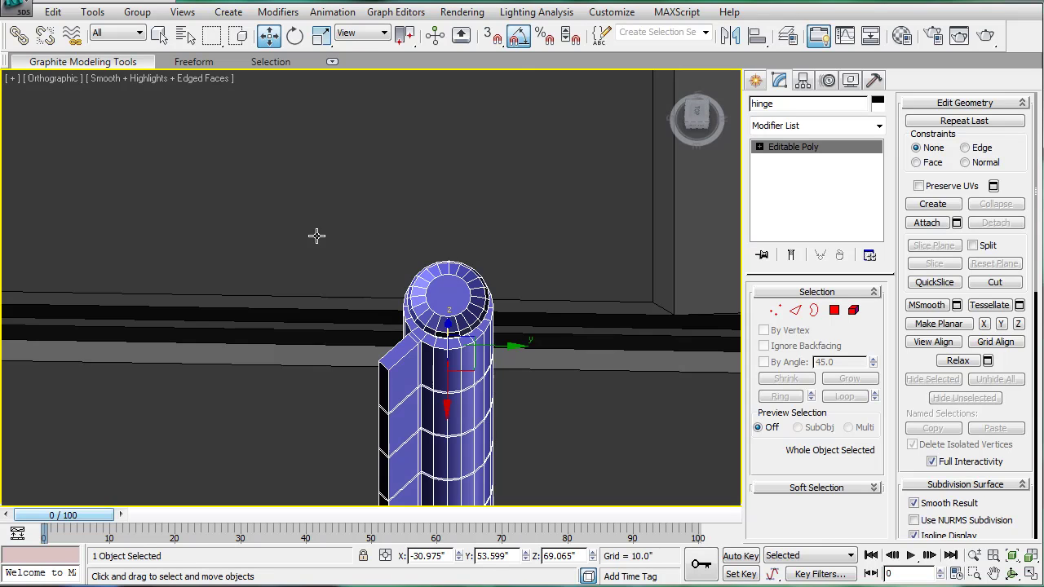
In the perspective view, move the hinge closer to the door's hinge-side edge, at about X -31.6", Y 56.4"
{"action": "middle_click_drag", "start_coordinate": [446, 345], "coordinate": [532, 324], "text": "alt"}
{"action": "scroll", "coordinate": [532, 323], "scroll_direction": "down", "scroll_amount": 4}
{"action": "scroll", "coordinate": [530, 321], "scroll_direction": "down", "scroll_amount": 4}
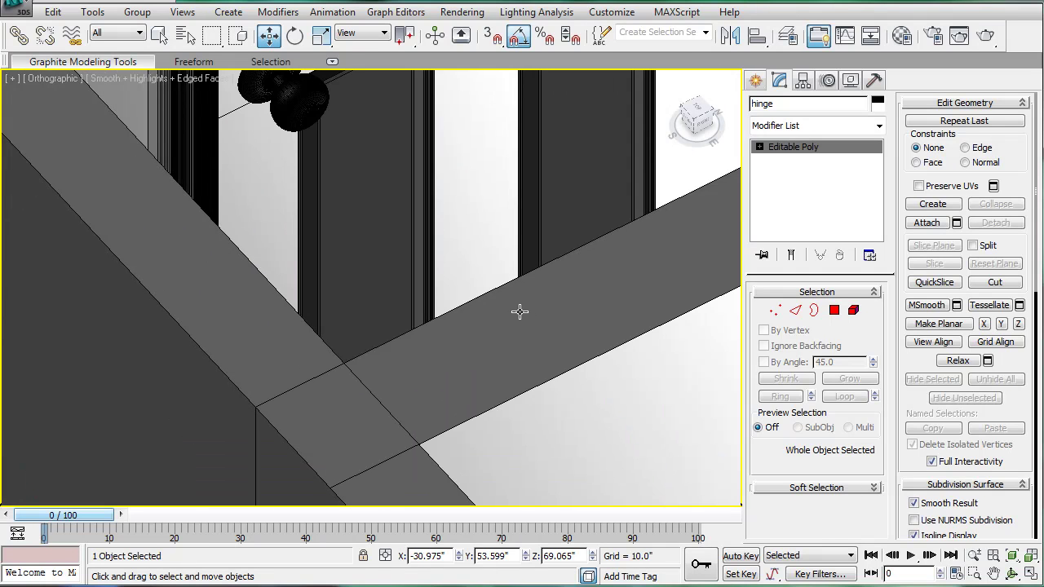
{"action": "key", "text": "p"}
{"action": "key", "text": "z"}
{"action": "scroll", "coordinate": [462, 296], "scroll_direction": "down", "scroll_amount": 1}
{"action": "middle_click_drag", "start_coordinate": [461, 296], "coordinate": [402, 289], "text": "alt"}
{"action": "scroll", "coordinate": [408, 257], "scroll_direction": "down", "scroll_amount": 7}
{"action": "left_click_drag", "start_coordinate": [402, 298], "coordinate": [438, 283]}
{"action": "middle_click_drag", "start_coordinate": [455, 212], "coordinate": [517, 133]}
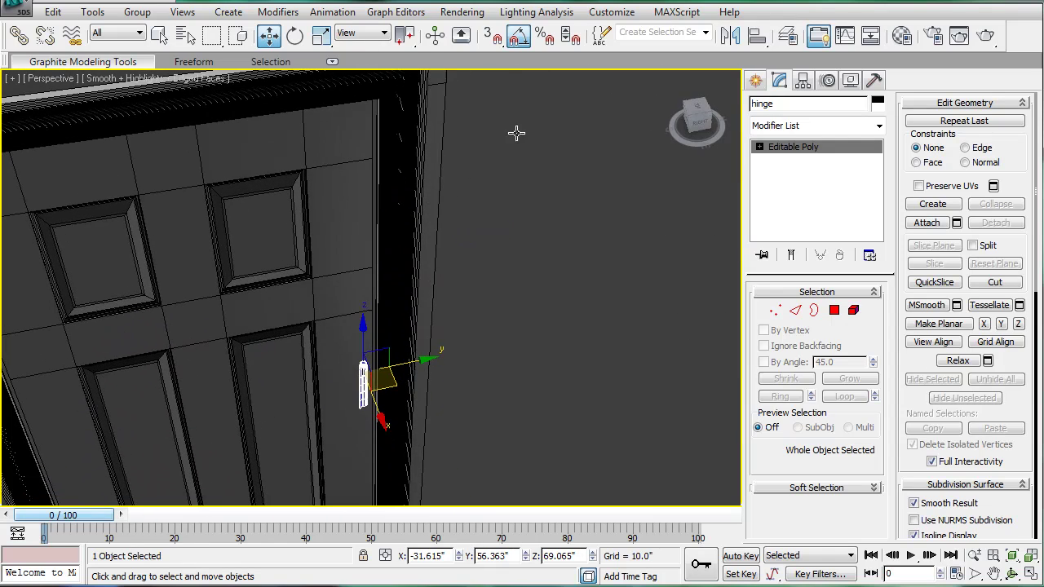
Create a thin AutoGrid box on the door face near its upper hinge-side corner, 7" long, about 0.32" wide and 0.22" high
{"action": "left_click", "coordinate": [755, 79]}
{"action": "left_click", "coordinate": [785, 185]}
{"action": "scroll", "coordinate": [387, 210], "scroll_direction": "up", "scroll_amount": 3}
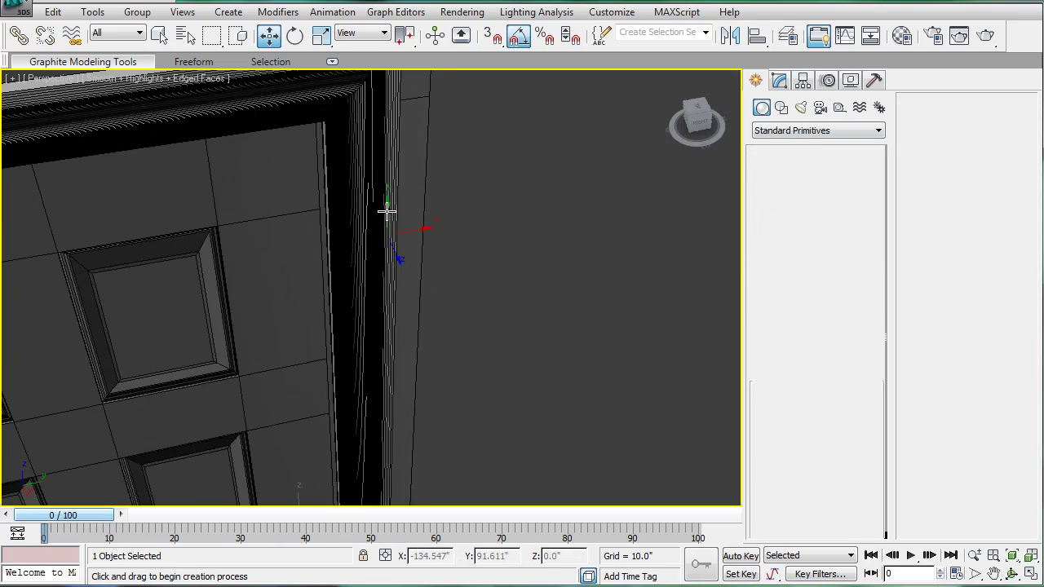
{"action": "middle_click_drag", "start_coordinate": [386, 210], "coordinate": [335, 144], "text": "alt"}
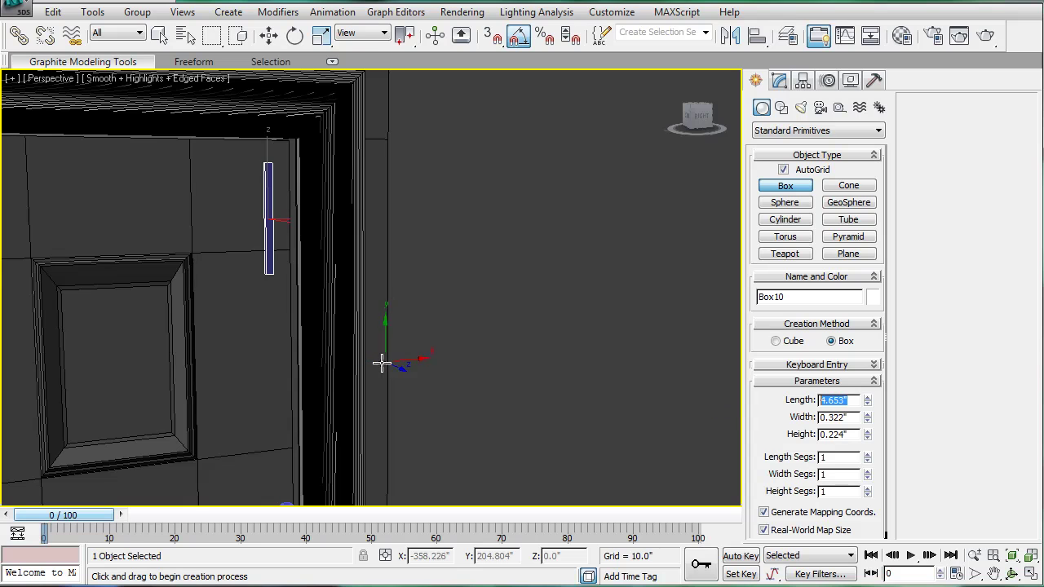
{"action": "scroll", "coordinate": [339, 257], "scroll_direction": "up", "scroll_amount": 4}
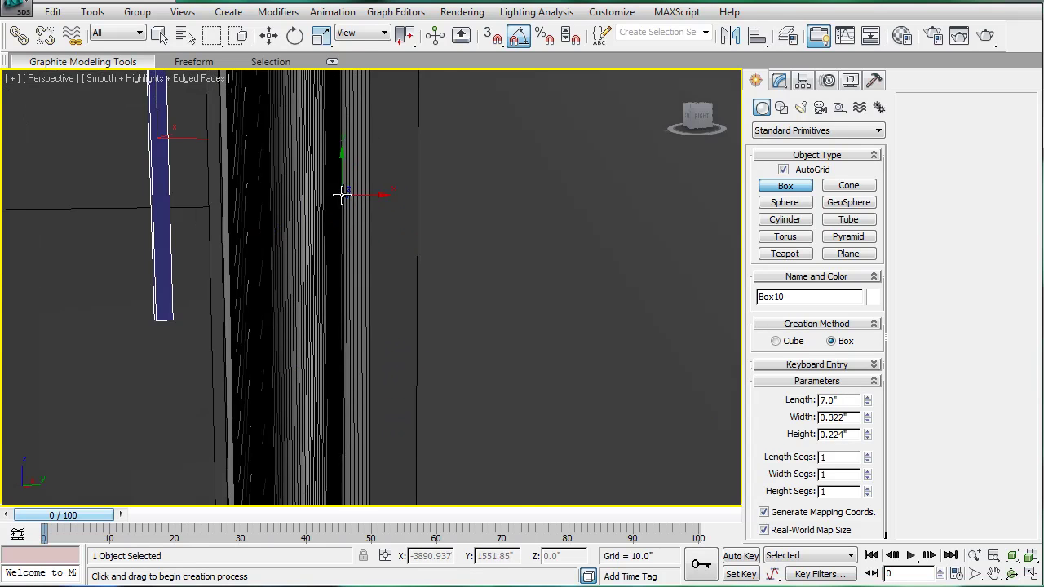
{"action": "middle_click_drag", "start_coordinate": [342, 196], "coordinate": [378, 202]}
{"action": "right_click", "coordinate": [344, 309]}
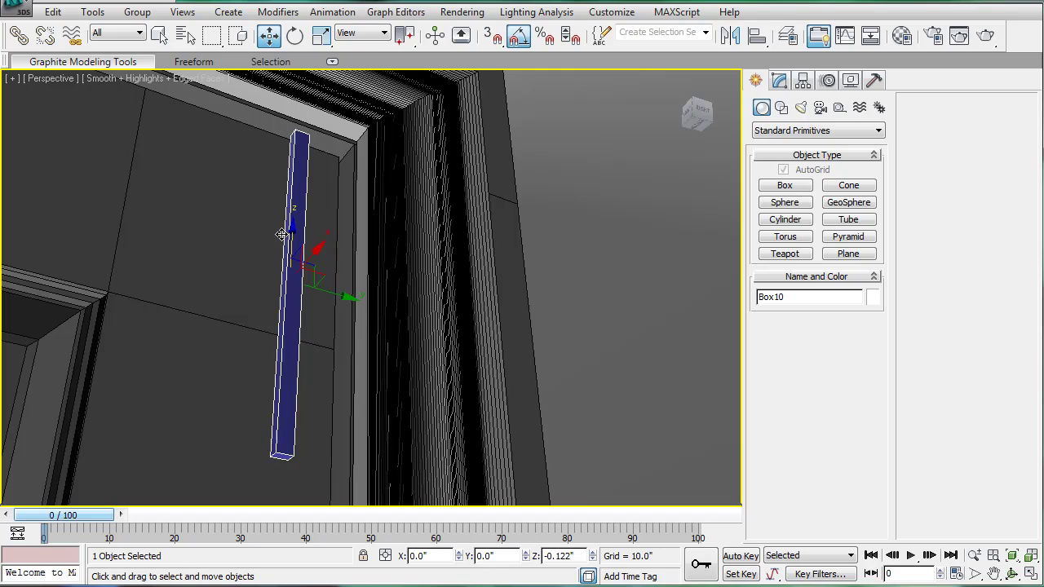
Examine how the thin box sits against the door and frame, and return to the earlier overview of the room
{"action": "scroll", "coordinate": [281, 237], "scroll_direction": "down", "scroll_amount": 5}
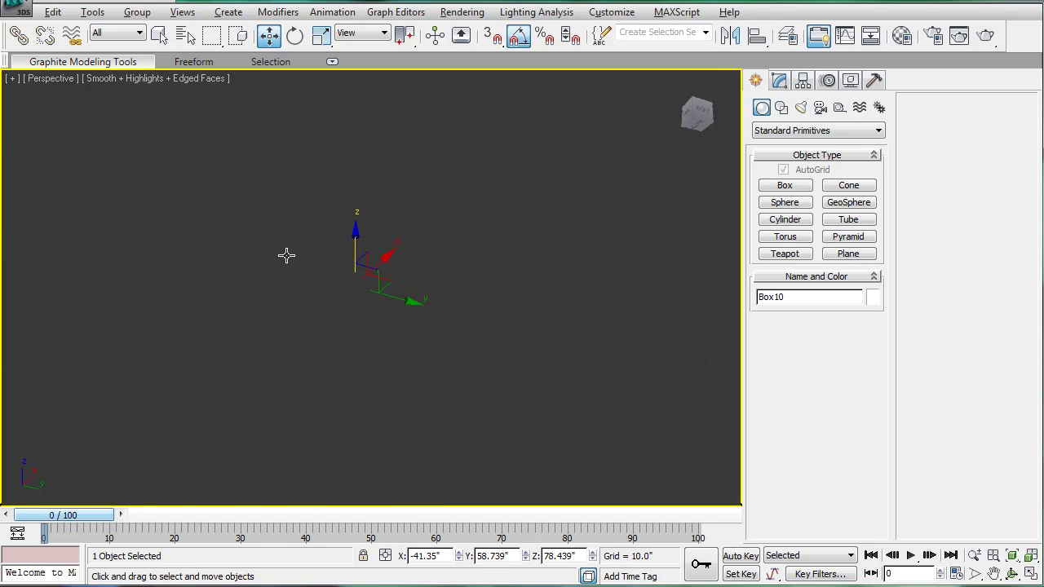
{"action": "middle_click_drag", "start_coordinate": [286, 256], "coordinate": [369, 173], "text": "alt"}
{"action": "scroll", "coordinate": [350, 314], "scroll_direction": "up", "scroll_amount": 6}
{"action": "key", "text": "shift+z"}
{"action": "key", "text": "shift+z"}
{"action": "key", "text": "shift+z"}
{"action": "key", "text": "shift+z"}
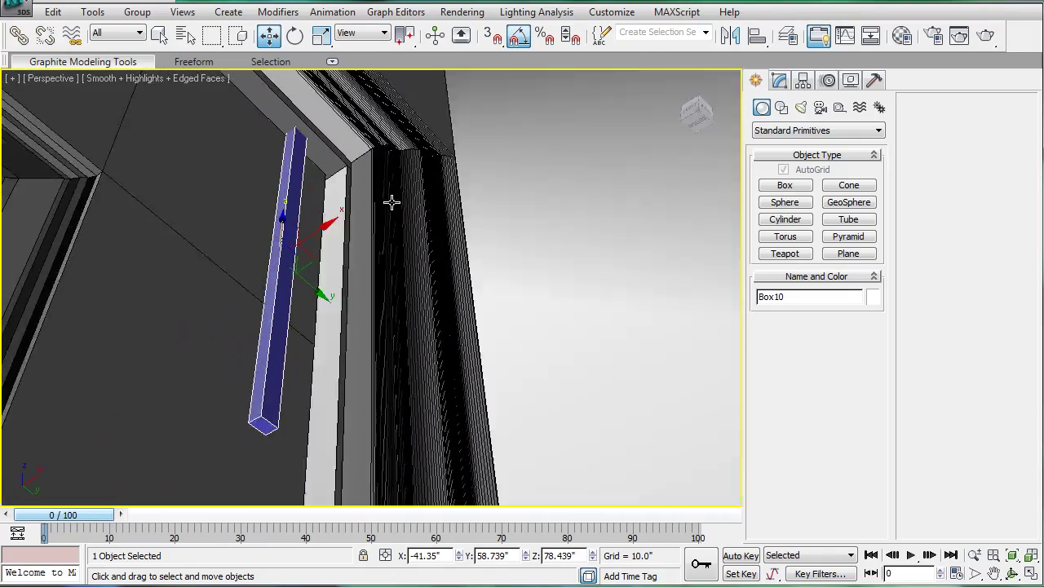
{"action": "key", "text": "shift+z"}
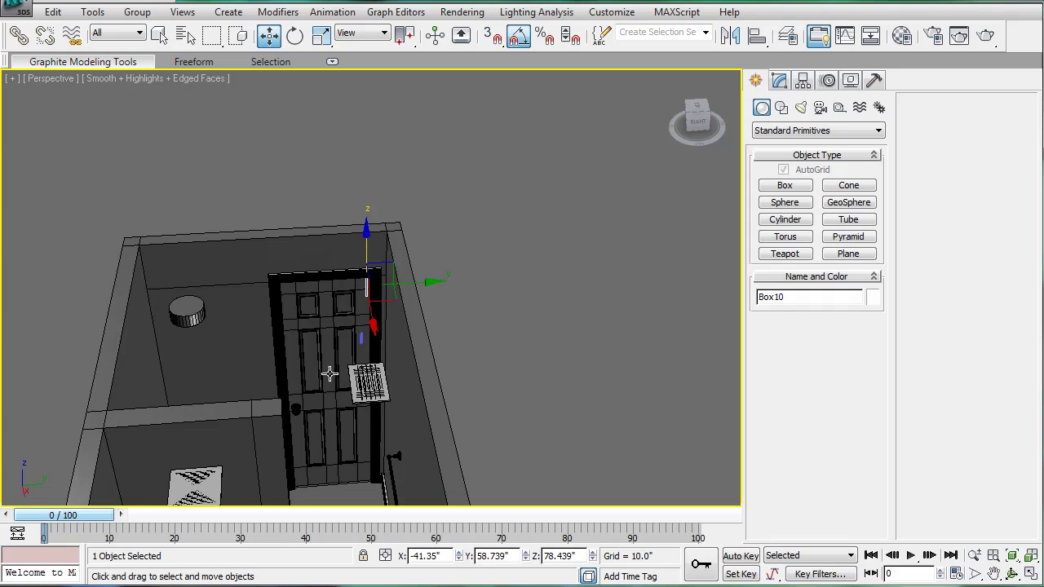
Select the door and its attached parts without the wall and frame, and shift them slightly within the doorway
{"action": "left_click", "coordinate": [321, 359]}
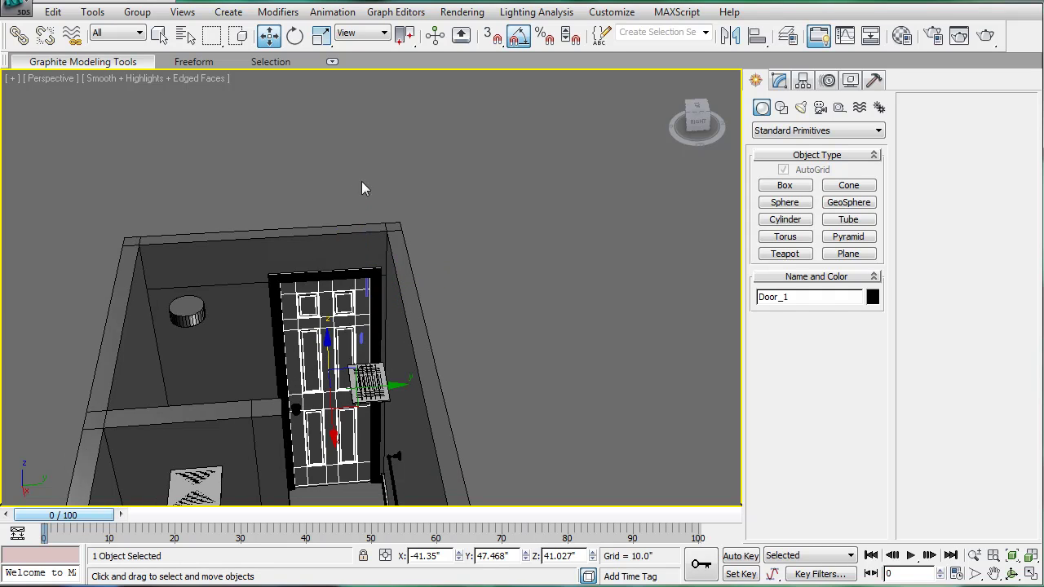
{"action": "left_click", "coordinate": [295, 426], "text": "ctrl"}
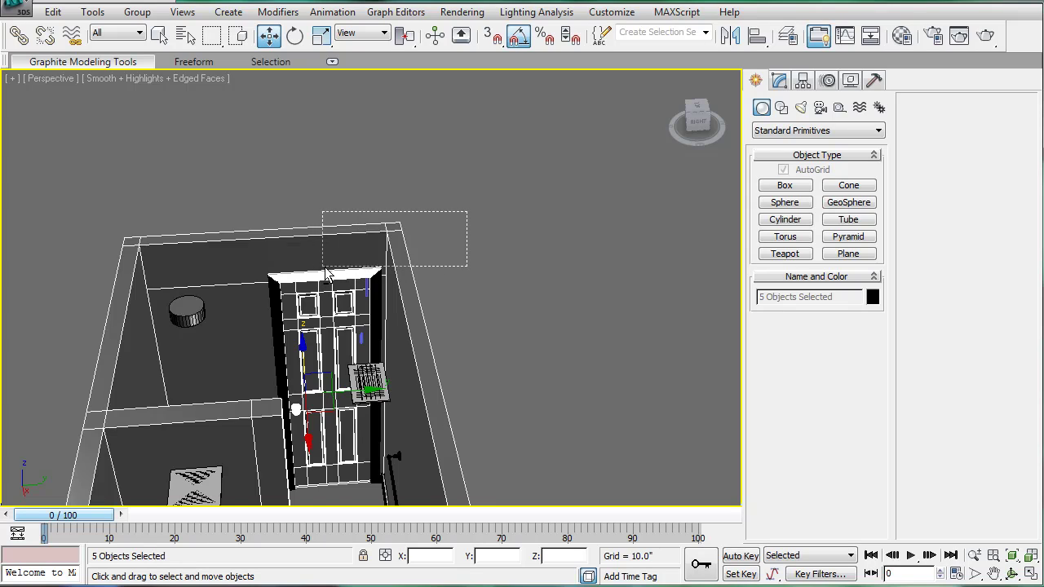
{"action": "left_click_drag", "start_coordinate": [325, 267], "coordinate": [324, 267], "text": "alt"}
{"action": "middle_click_drag", "start_coordinate": [357, 282], "coordinate": [389, 182], "text": "alt"}
{"action": "scroll", "coordinate": [389, 182], "scroll_direction": "up", "scroll_amount": 5}
{"action": "middle_click_drag", "start_coordinate": [408, 239], "coordinate": [461, 103]}
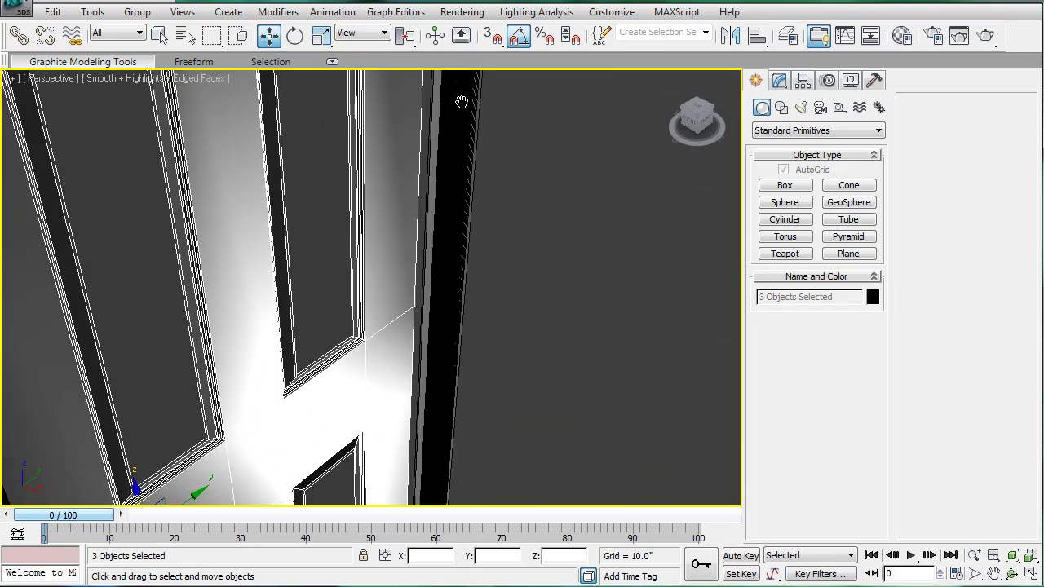
{"action": "middle_click_drag", "start_coordinate": [407, 365], "coordinate": [467, 222]}
{"action": "middle_click_drag", "start_coordinate": [369, 340], "coordinate": [227, 364], "text": "alt"}
{"action": "left_click_drag", "start_coordinate": [291, 421], "coordinate": [302, 420]}
{"action": "middle_click_drag", "start_coordinate": [294, 417], "coordinate": [456, 441], "text": "alt"}
{"action": "scroll", "coordinate": [456, 439], "scroll_direction": "down", "scroll_amount": 5}
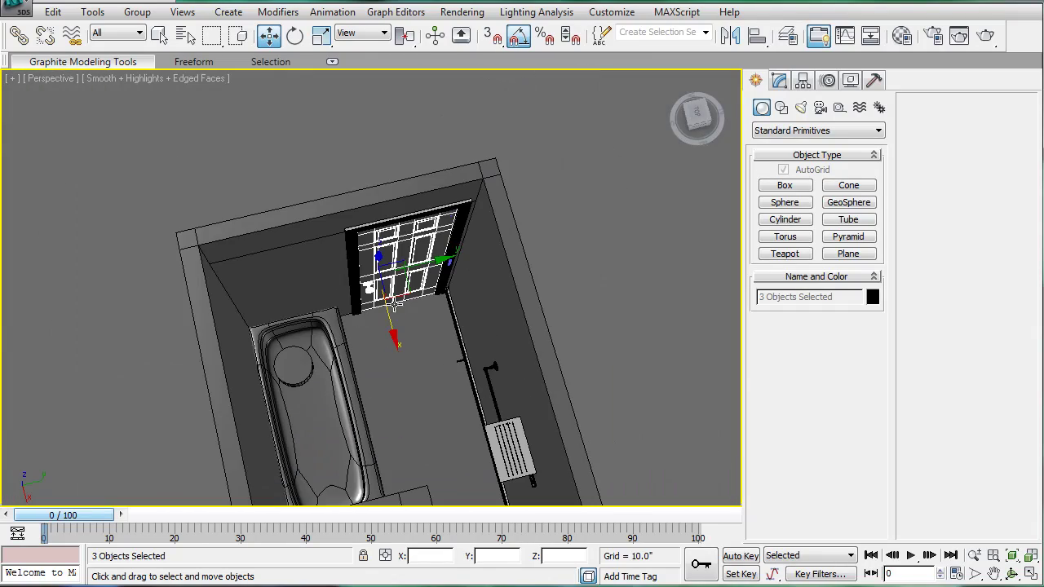
{"action": "left_click", "coordinate": [367, 212]}
Move the hinge horizontally against the door's hinge-side edge, to about X -39.9", Y 59.4"
{"action": "middle_click_drag", "start_coordinate": [383, 270], "coordinate": [521, 207], "text": "alt"}
{"action": "scroll", "coordinate": [510, 202], "scroll_direction": "up", "scroll_amount": 6}
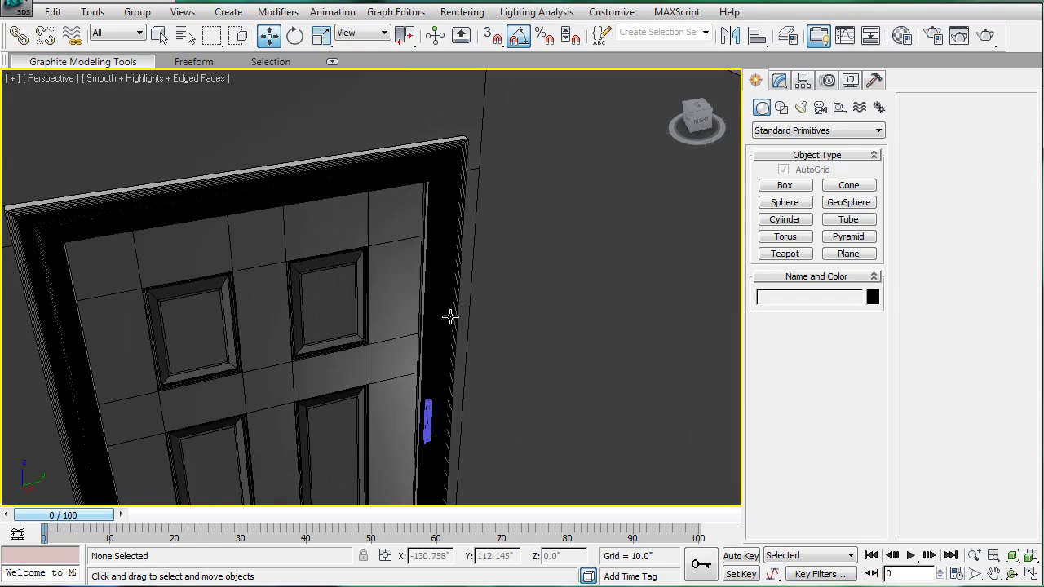
{"action": "left_click", "coordinate": [430, 409]}
{"action": "scroll", "coordinate": [459, 330], "scroll_direction": "up", "scroll_amount": 3}
{"action": "middle_click_drag", "start_coordinate": [459, 330], "coordinate": [376, 361]}
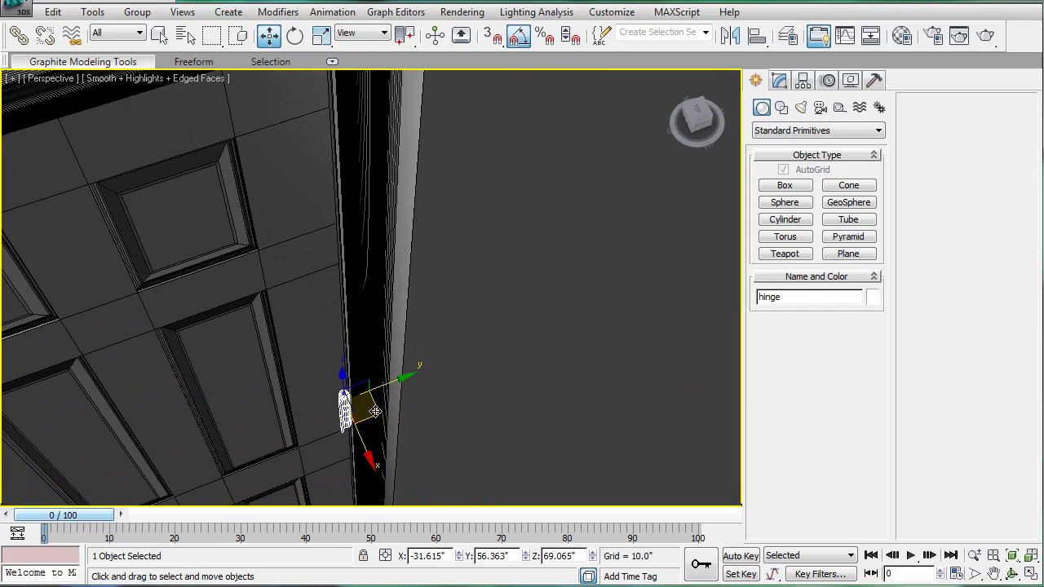
{"action": "left_click_drag", "start_coordinate": [375, 412], "coordinate": [375, 260]}
{"action": "left_click_drag", "start_coordinate": [371, 209], "coordinate": [373, 234]}
{"action": "scroll", "coordinate": [373, 253], "scroll_direction": "down", "scroll_amount": 5}
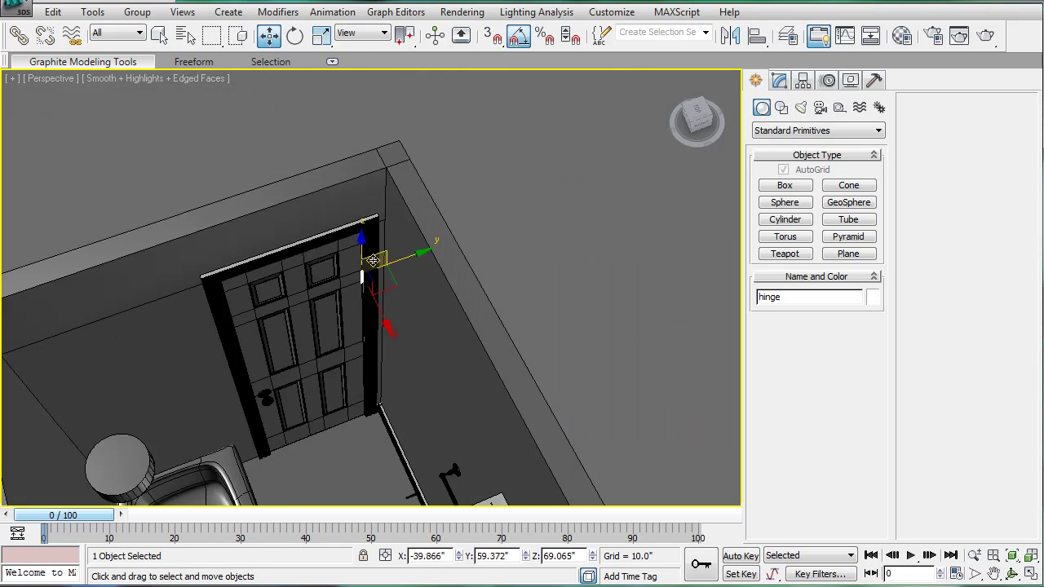
{"action": "middle_click_drag", "start_coordinate": [373, 258], "coordinate": [372, 241], "text": "alt"}
{"action": "scroll", "coordinate": [371, 242], "scroll_direction": "up", "scroll_amount": 4}
{"action": "scroll", "coordinate": [372, 241], "scroll_direction": "up", "scroll_amount": 3}
{"action": "scroll", "coordinate": [343, 222], "scroll_direction": "down", "scroll_amount": 3}
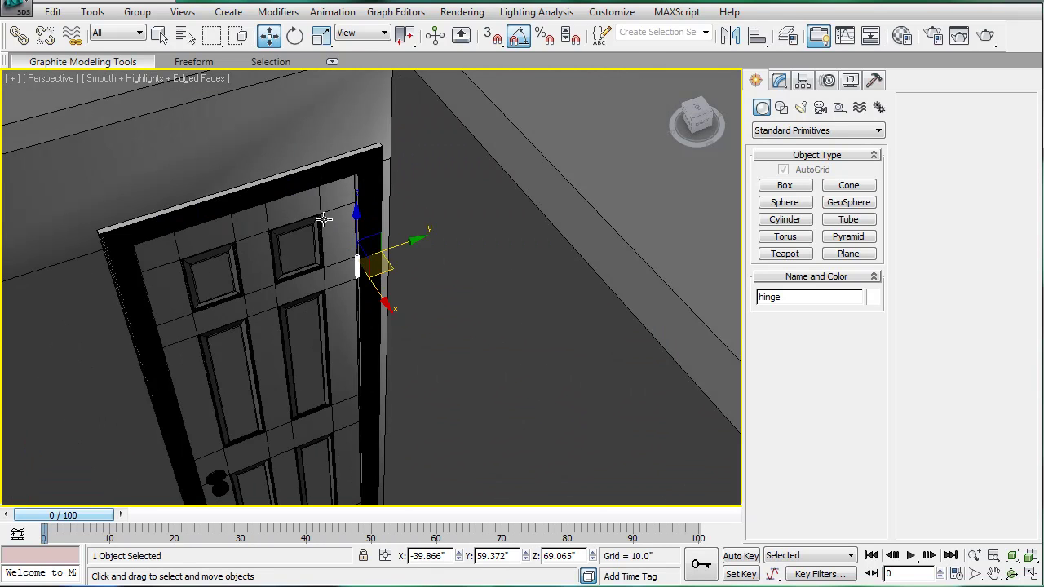
Use the wireframe display to select the thin 7" box above the hinge and check its position in shaded mode
{"action": "key", "text": "F3"}
{"action": "key", "text": "3"}
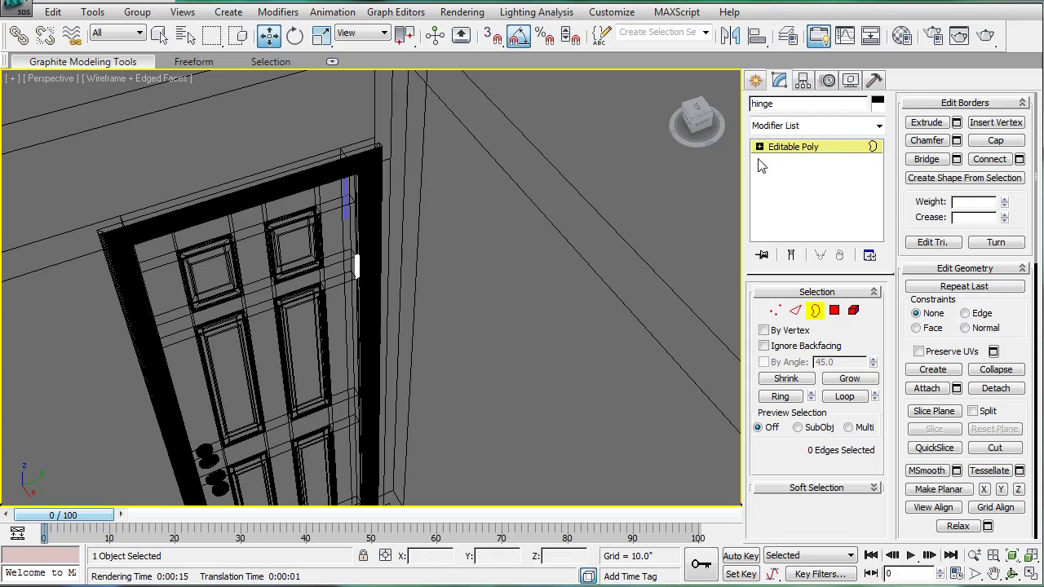
{"action": "left_click", "coordinate": [780, 147]}
{"action": "left_click", "coordinate": [343, 189]}
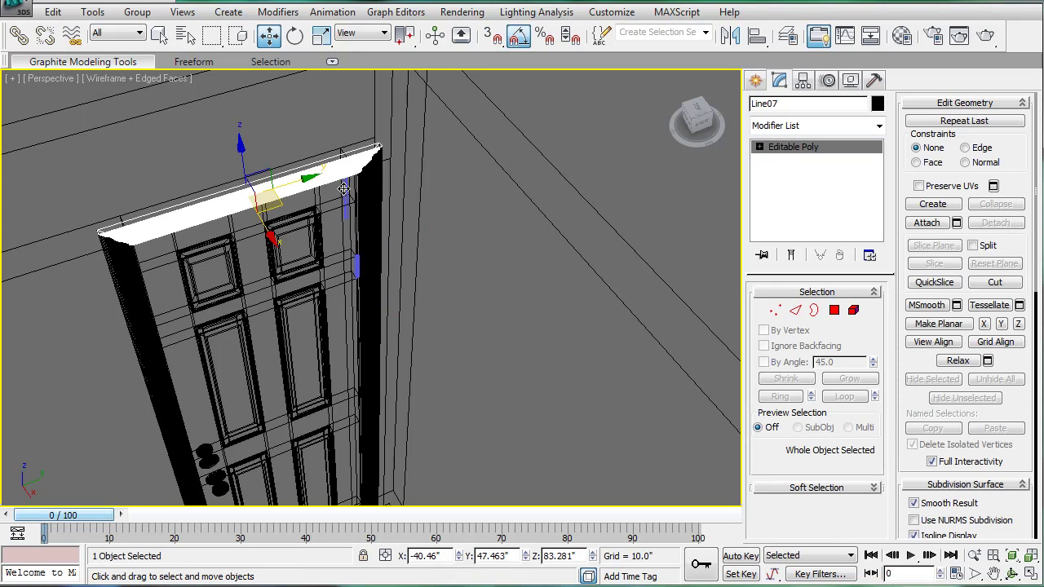
{"action": "left_click", "coordinate": [355, 212]}
{"action": "key", "text": "F3"}
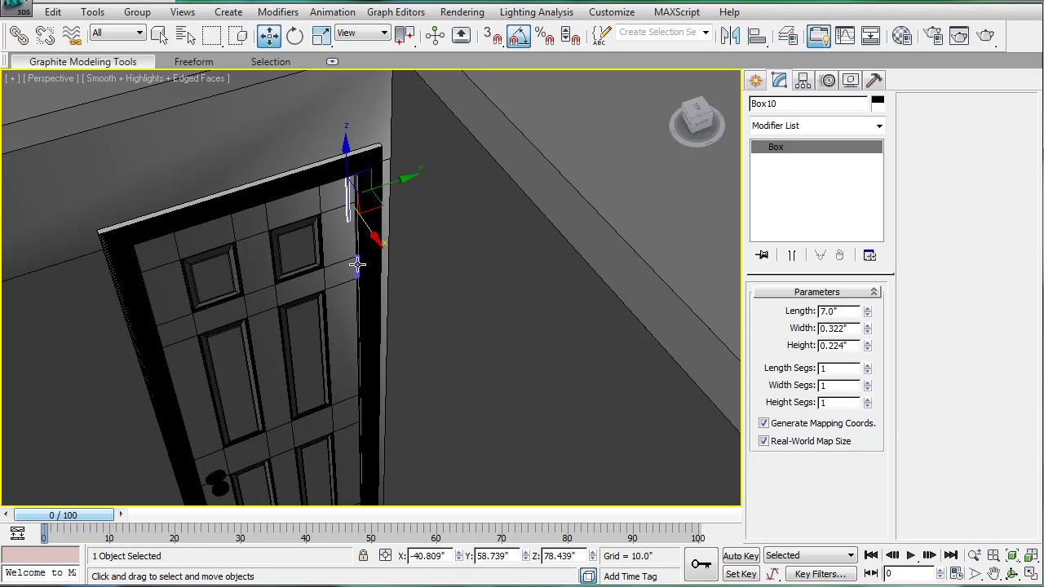
In the left wireframe view, raise the hinge until its top meets the thin box's lower end and align it with the door's edge
{"action": "left_click", "coordinate": [358, 263]}
{"action": "key", "text": "l"}
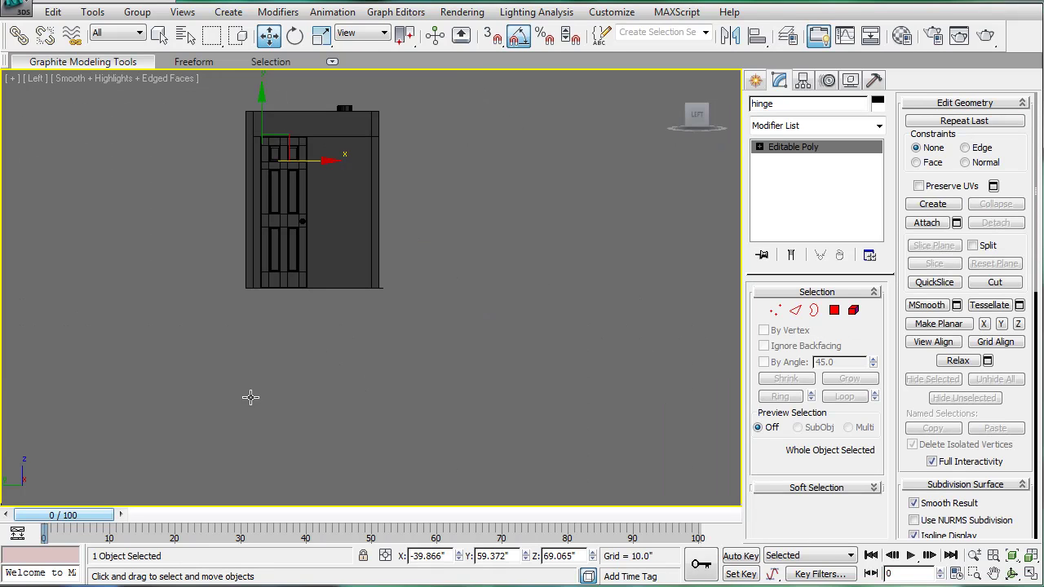
{"action": "key", "text": "F3"}
{"action": "middle_click_drag", "start_coordinate": [271, 245], "coordinate": [288, 310]}
{"action": "scroll", "coordinate": [326, 318], "scroll_direction": "up", "scroll_amount": 6}
{"action": "middle_click_drag", "start_coordinate": [82, 114], "coordinate": [345, 289]}
{"action": "scroll", "coordinate": [367, 261], "scroll_direction": "up", "scroll_amount": 5}
{"action": "scroll", "coordinate": [430, 345], "scroll_direction": "up", "scroll_amount": 3}
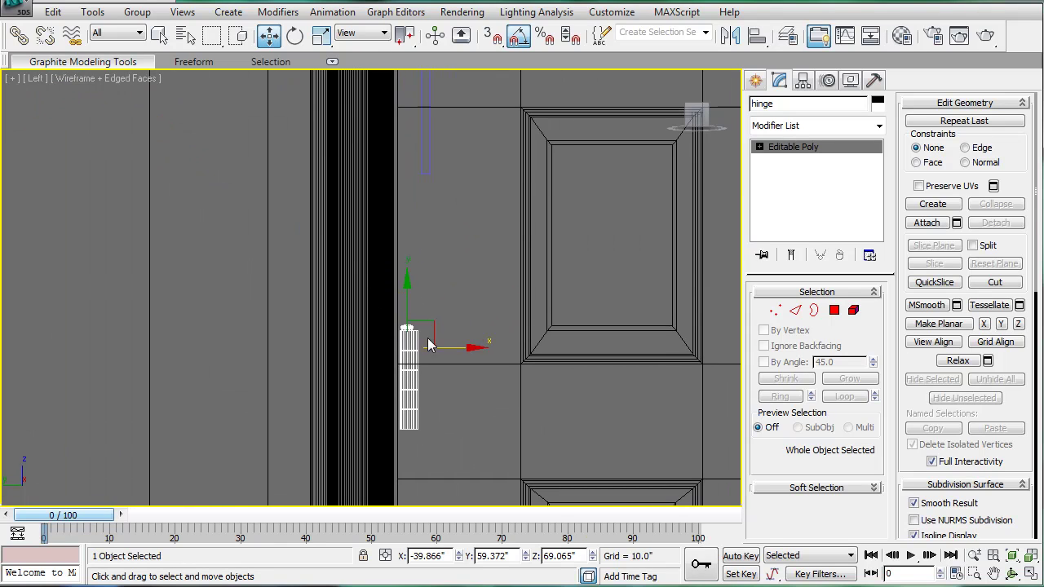
{"action": "left_click_drag", "start_coordinate": [432, 319], "coordinate": [438, 198]}
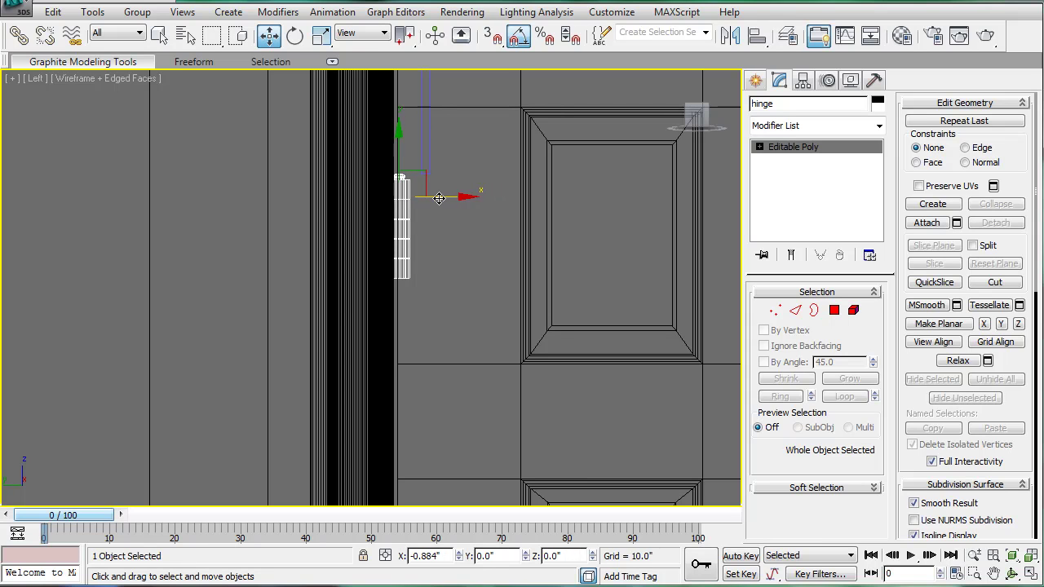
In the shaded perspective view, move the hinge horizontally toward the door frame, to about X -40.7", Y 59.6"
{"action": "key", "text": "p"}
{"action": "key", "text": "z"}
{"action": "middle_click_drag", "start_coordinate": [483, 226], "coordinate": [339, 268], "text": "alt"}
{"action": "key", "text": "F3"}
{"action": "key", "text": "3"}
{"action": "scroll", "coordinate": [400, 261], "scroll_direction": "down", "scroll_amount": 3}
{"action": "mouse_move", "coordinate": [401, 261]}
{"action": "middle_mouse_down", "text": "alt"}
{"action": "mouse_move", "coordinate": [403, 291]}
{"action": "mouse_move", "coordinate": [351, 280]}
{"action": "mouse_move", "coordinate": [400, 294]}
{"action": "middle_mouse_up", "text": "alt"}
{"action": "left_click", "coordinate": [783, 153]}
{"action": "left_click_drag", "start_coordinate": [396, 274], "coordinate": [351, 250]}
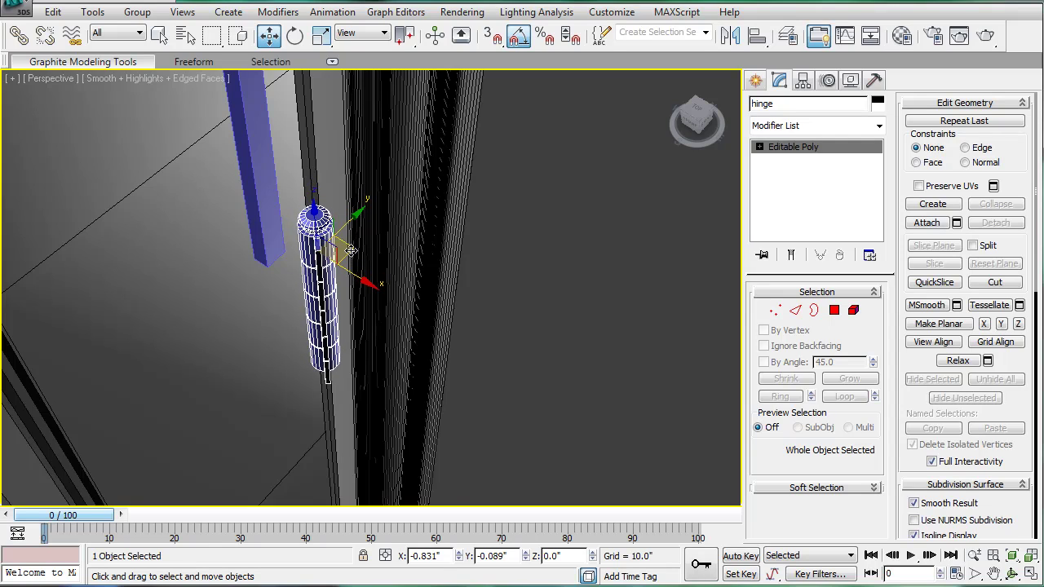
{"action": "middle_click_drag", "start_coordinate": [351, 251], "coordinate": [366, 259], "text": "alt"}
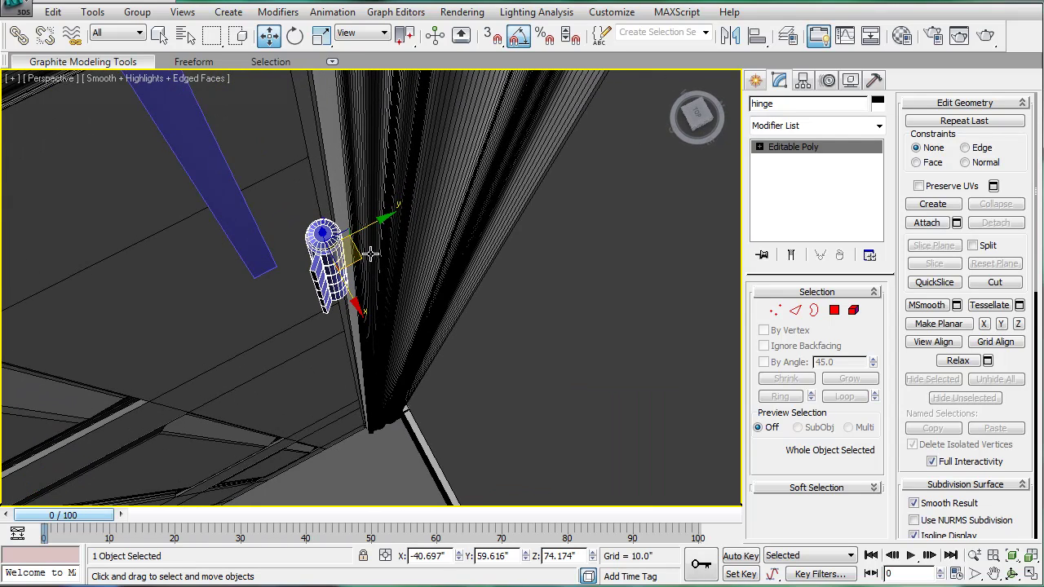
Rotate the hinge about -120° around its vertical axis
{"action": "key", "text": "e"}
{"action": "left_click_drag", "start_coordinate": [372, 289], "coordinate": [256, 283]}
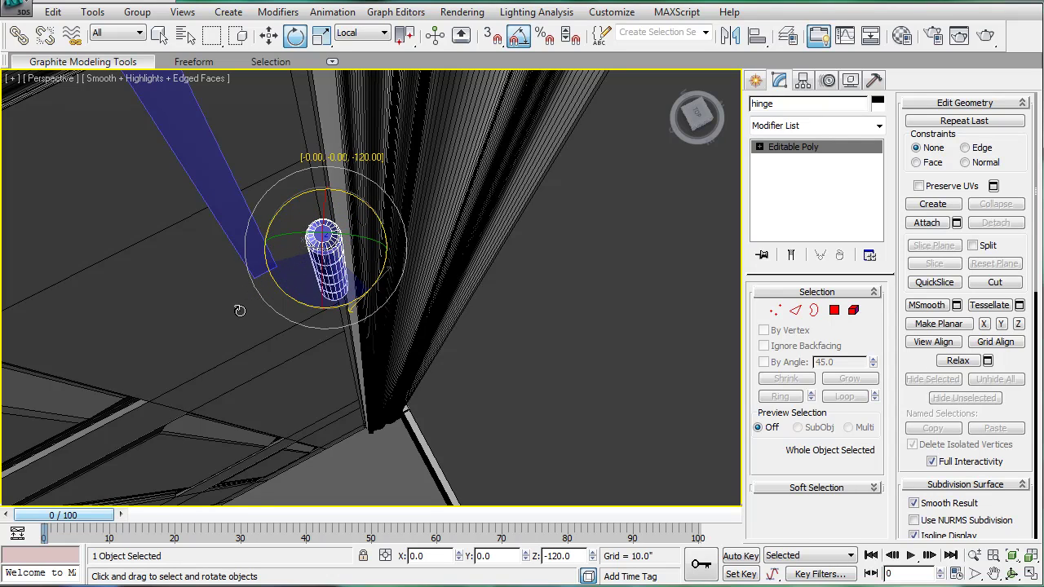
{"action": "middle_click_drag", "start_coordinate": [312, 313], "coordinate": [392, 444], "text": "alt"}
Nudge the hinge into the corner between door and frame, about X -40.67", Y 59.59", and rotate it about -40° around Z
{"action": "key", "text": "w"}
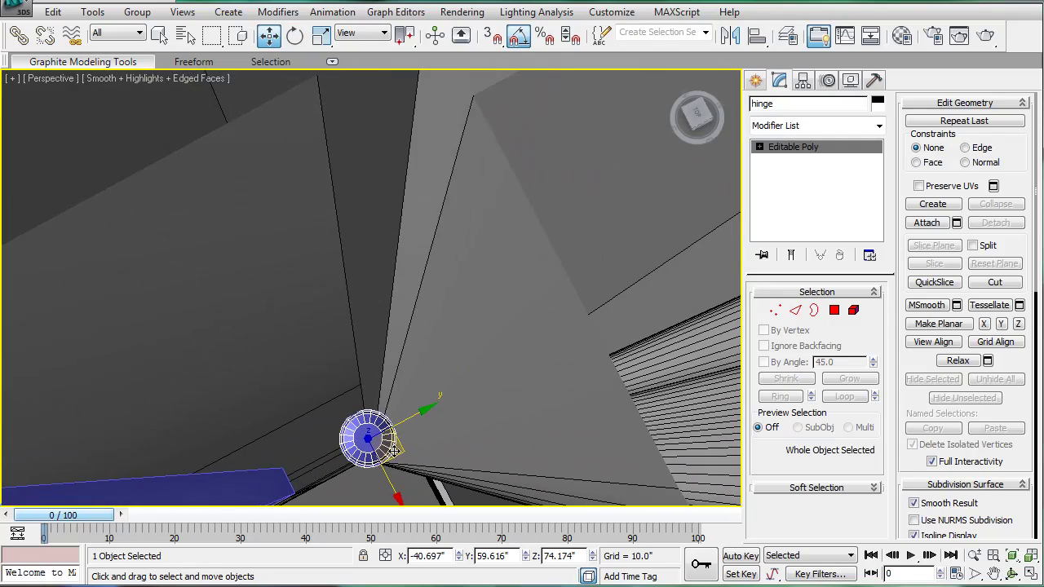
{"action": "left_click_drag", "start_coordinate": [391, 444], "coordinate": [439, 462]}
{"action": "key", "text": "e"}
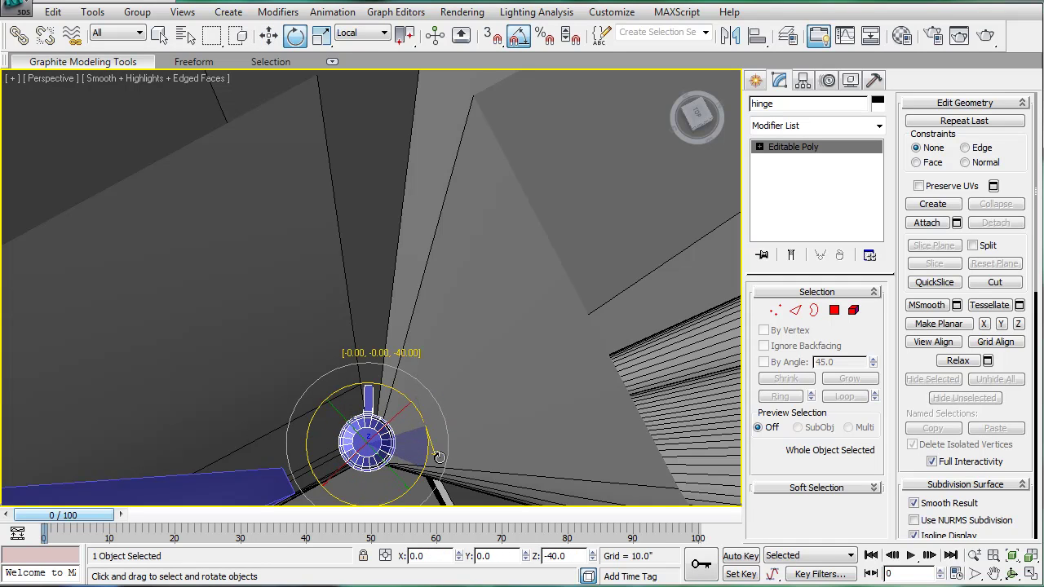
{"action": "middle_click_drag", "start_coordinate": [441, 457], "coordinate": [427, 310], "text": "alt"}
{"action": "scroll", "coordinate": [423, 240], "scroll_direction": "down", "scroll_amount": 5}
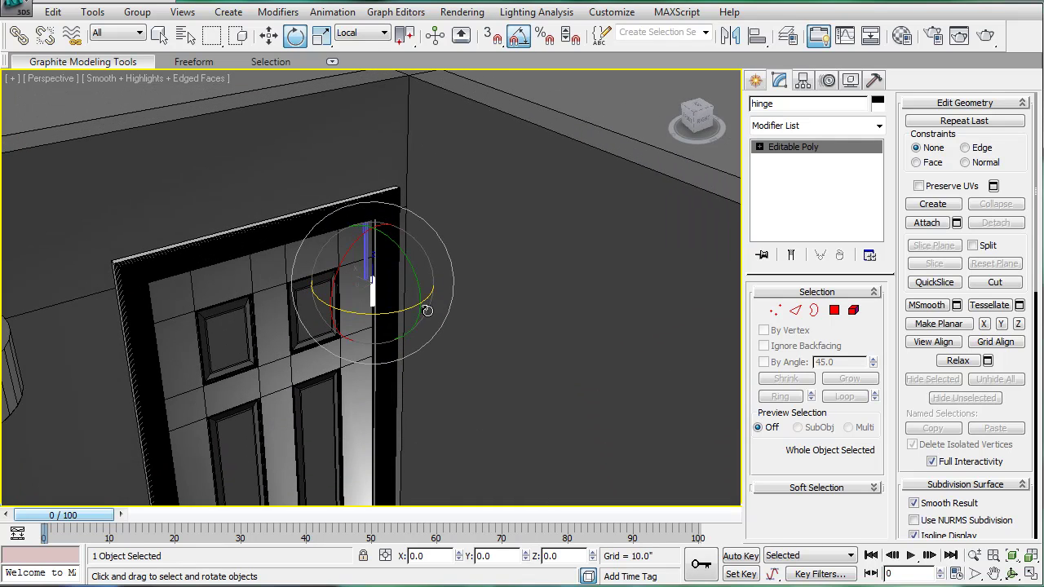
Copy the thin 7" box above the hinge straight down to the bottom of the door, at about Z 3.5"
{"action": "key", "text": "3"}
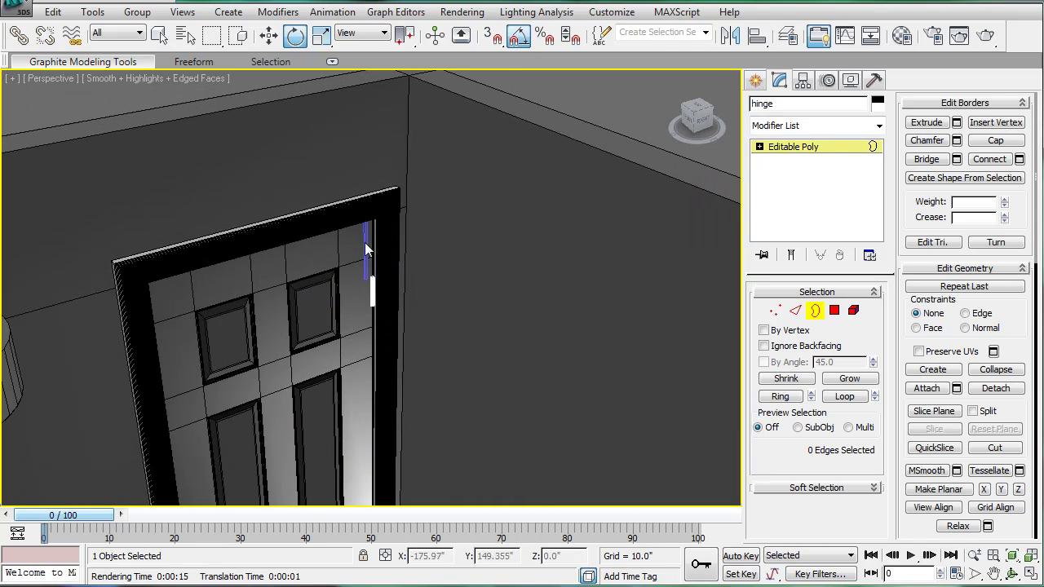
{"action": "left_click", "coordinate": [781, 151]}
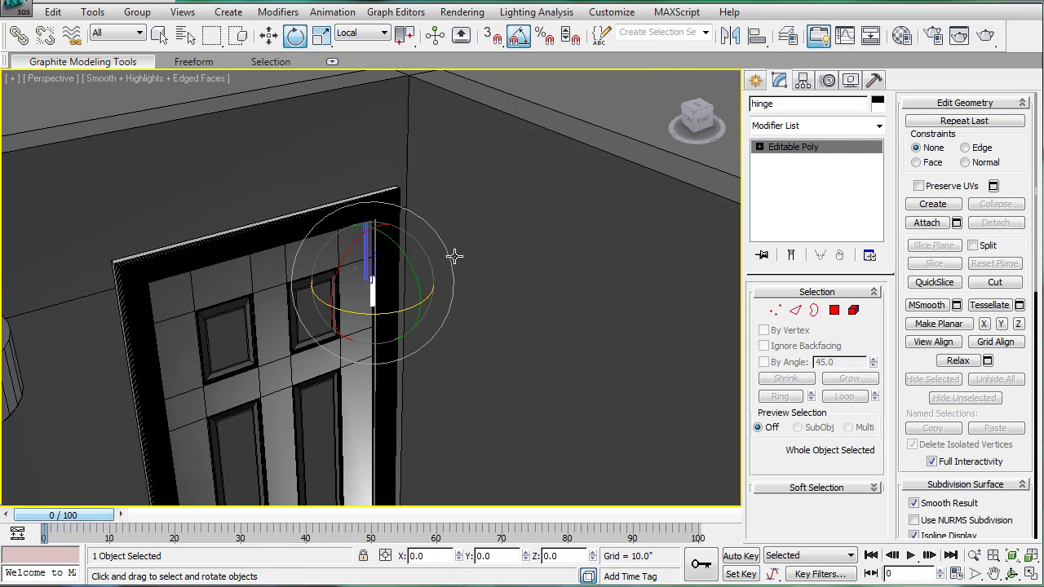
{"action": "left_click", "coordinate": [368, 249]}
{"action": "left_click", "coordinate": [369, 259]}
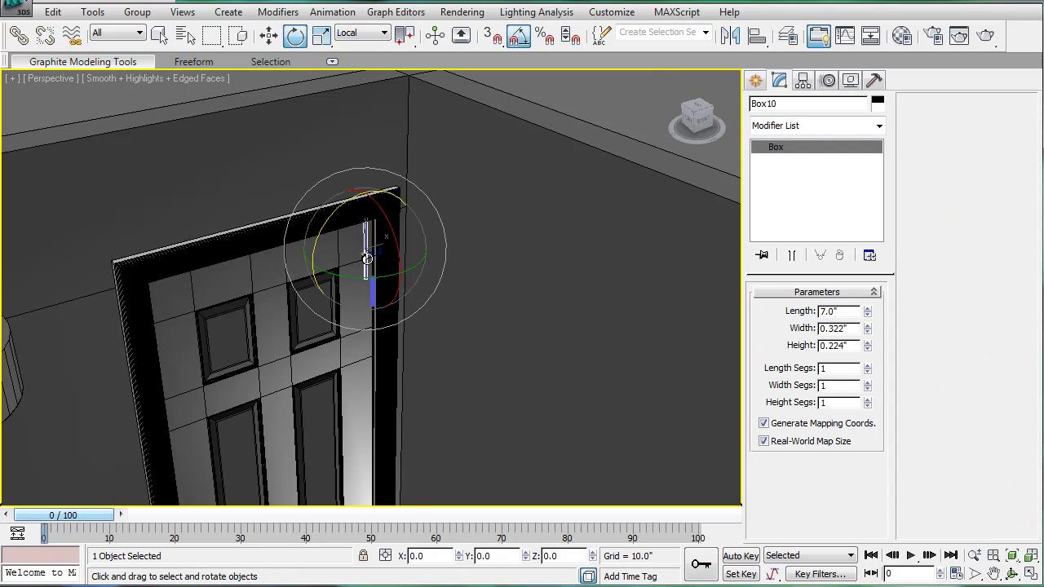
{"action": "key", "text": "w"}
{"action": "middle_click_drag", "start_coordinate": [405, 280], "coordinate": [424, 147]}
{"action": "scroll", "coordinate": [424, 147], "scroll_direction": "down", "scroll_amount": 5}
{"action": "scroll", "coordinate": [395, 154], "scroll_direction": "up", "scroll_amount": 4}
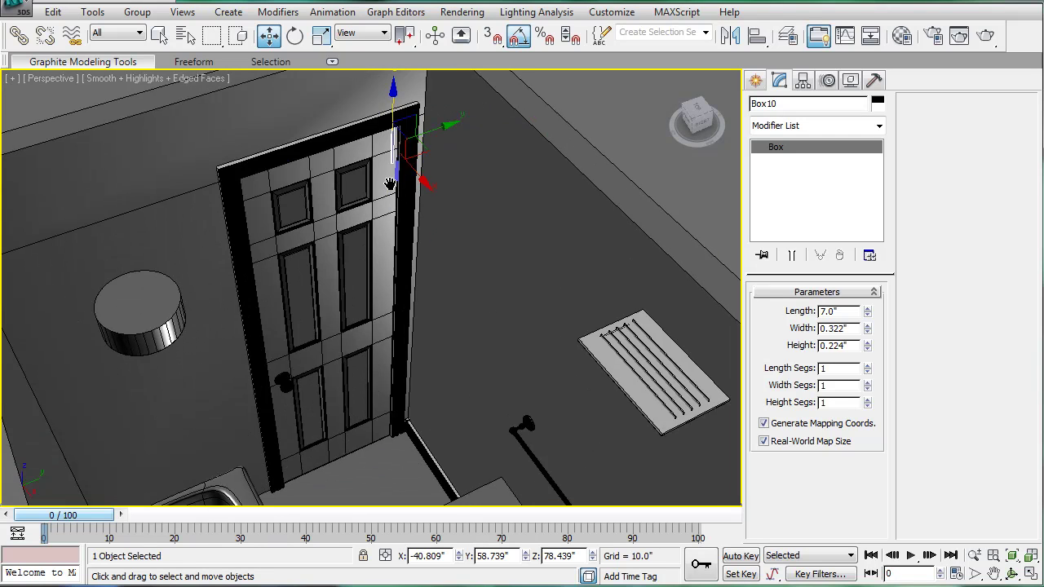
{"action": "scroll", "coordinate": [422, 168], "scroll_direction": "up", "scroll_amount": 2}
{"action": "middle_click_drag", "start_coordinate": [452, 195], "coordinate": [421, 201], "text": "alt"}
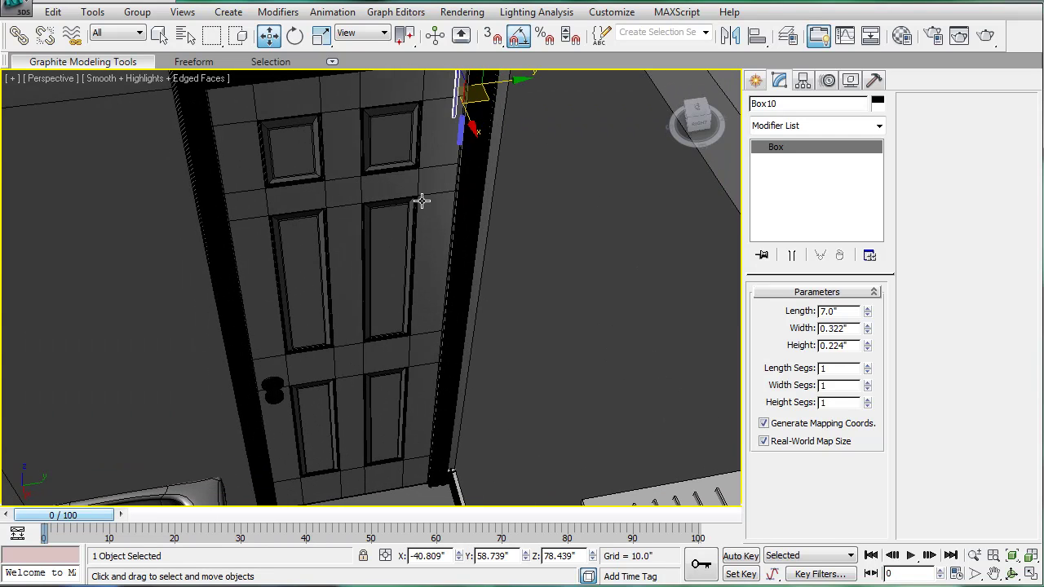
{"action": "middle_click_drag", "start_coordinate": [456, 141], "coordinate": [444, 174]}
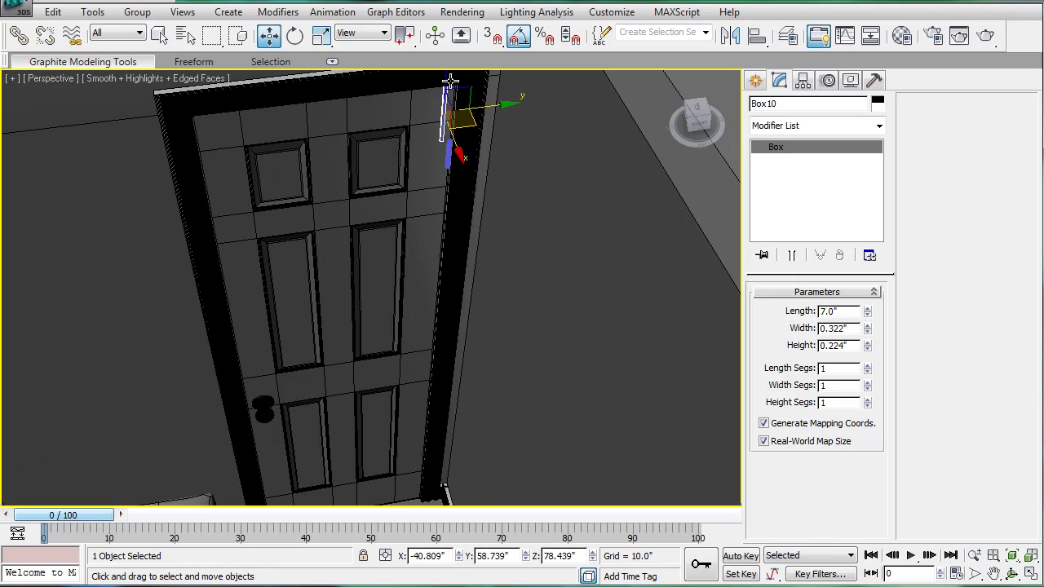
{"action": "left_click_drag", "start_coordinate": [447, 79], "coordinate": [444, 438], "text": "shift"}
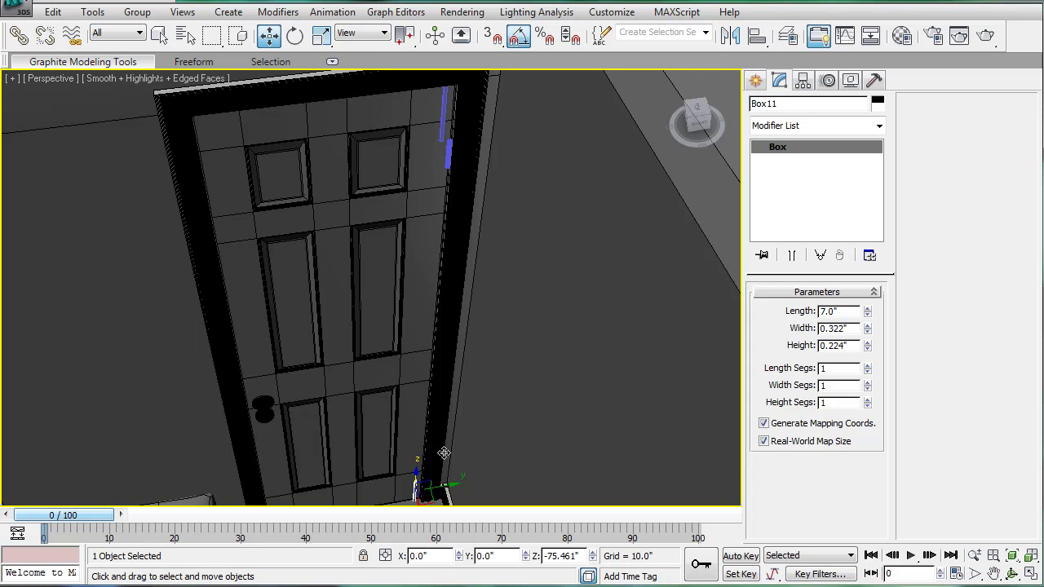
{"action": "left_click_drag", "start_coordinate": [444, 451], "coordinate": [443, 452], "text": "shift"}
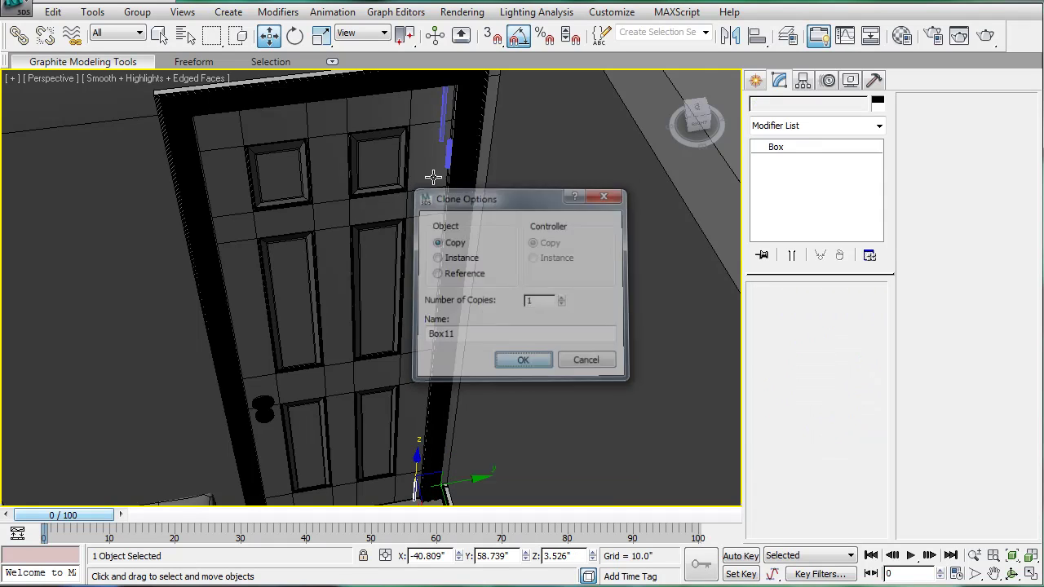
{"action": "key", "text": "Return"}
Copy the hinge straight down to just above the lower spacer box, at about Z 10.3"
{"action": "left_click", "coordinate": [448, 153]}
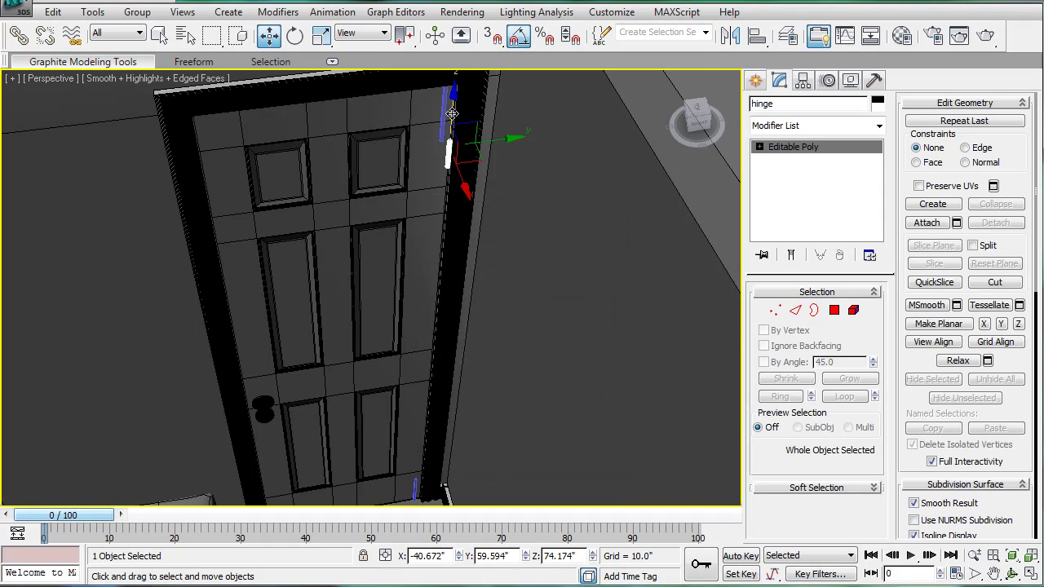
{"action": "left_click_drag", "start_coordinate": [453, 114], "coordinate": [431, 433], "text": "shift"}
{"action": "left_click", "coordinate": [522, 359]}
{"action": "middle_click_drag", "start_coordinate": [465, 342], "coordinate": [471, 331]}
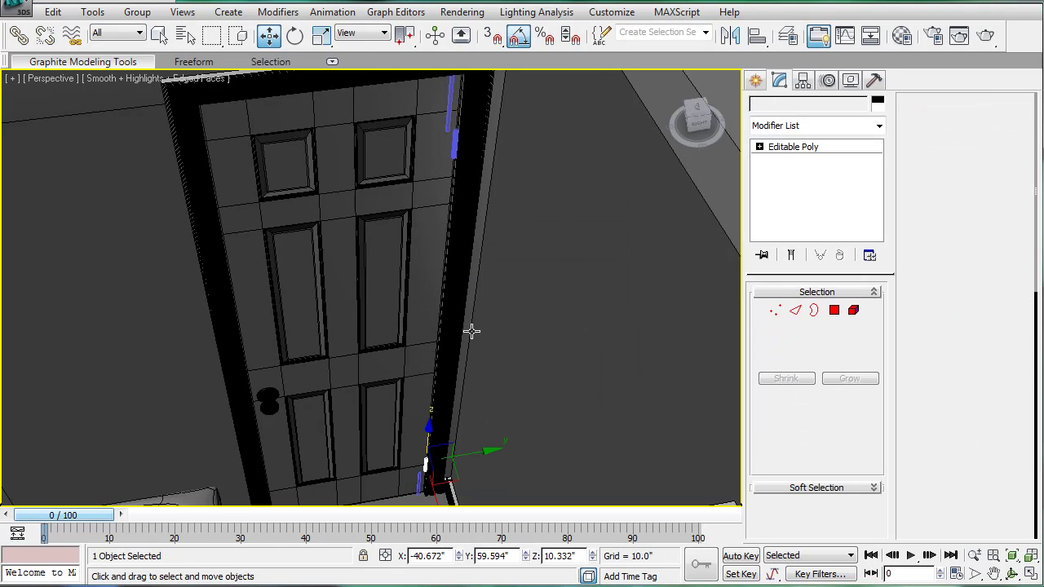
In the left wireframe view, move the hinge copy vertically until its lower end meets the top of the spacer box
{"action": "key", "text": "l"}
{"action": "key", "text": "F3"}
{"action": "scroll", "coordinate": [351, 252], "scroll_direction": "up", "scroll_amount": 10}
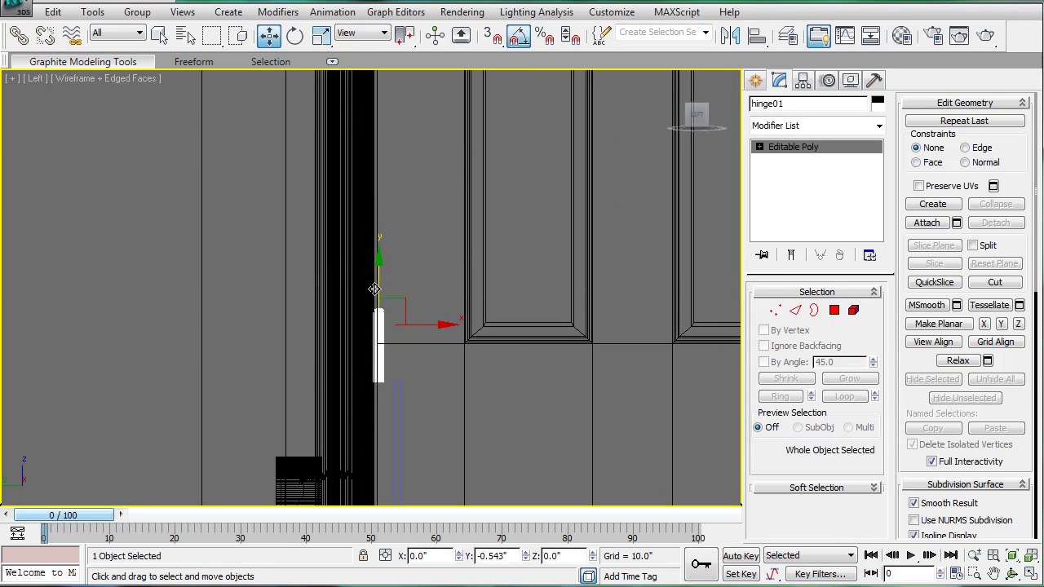
Delete the lower spacer box and leave nothing selected
{"action": "left_click", "coordinate": [386, 388]}
{"action": "left_click", "coordinate": [404, 364]}
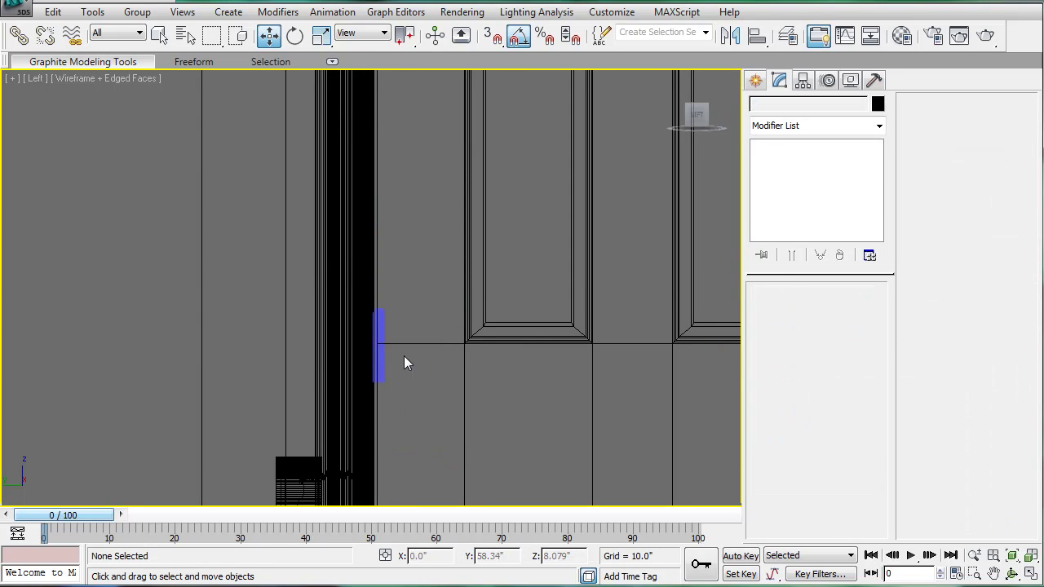
{"action": "middle_click_drag", "start_coordinate": [442, 330], "coordinate": [443, 331]}
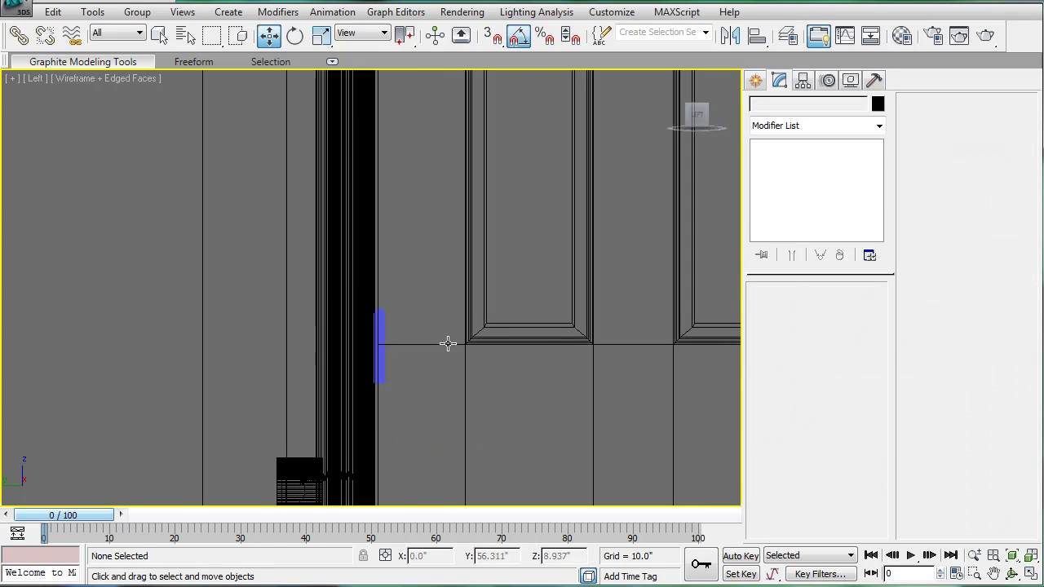